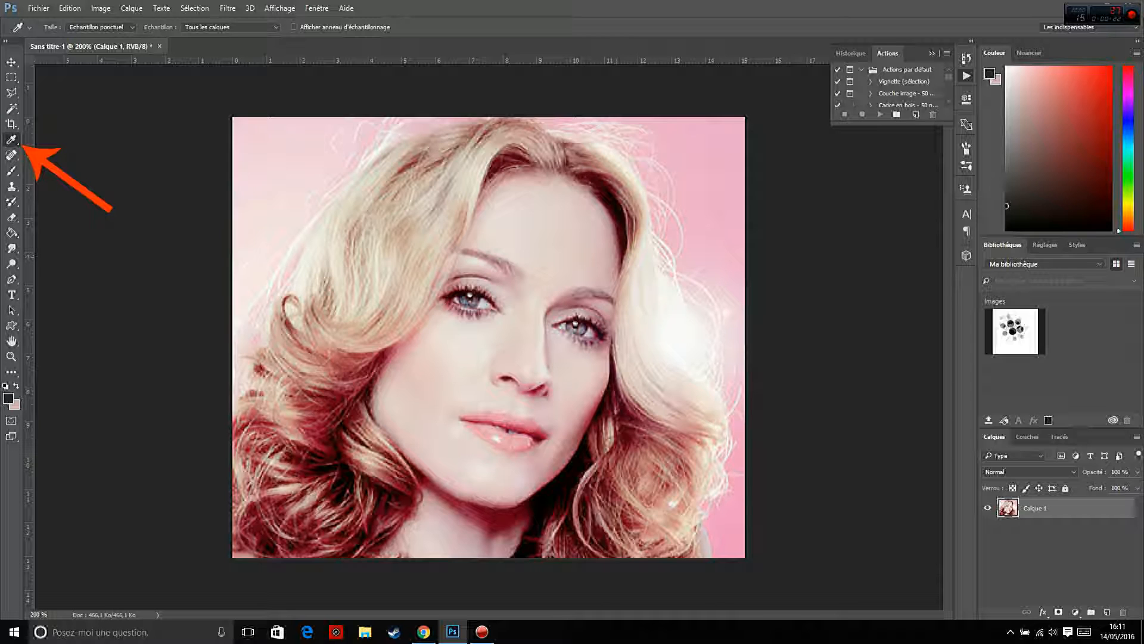
Sample the skin tone beside the forehead and add a solid color fill layer using #dcb8ba.
{"action": "left_click", "coordinate": [594, 259]}
{"action": "left_click", "coordinate": [594, 258]}
{"action": "left_click", "coordinate": [594, 259]}
{"action": "left_click", "coordinate": [594, 261]}
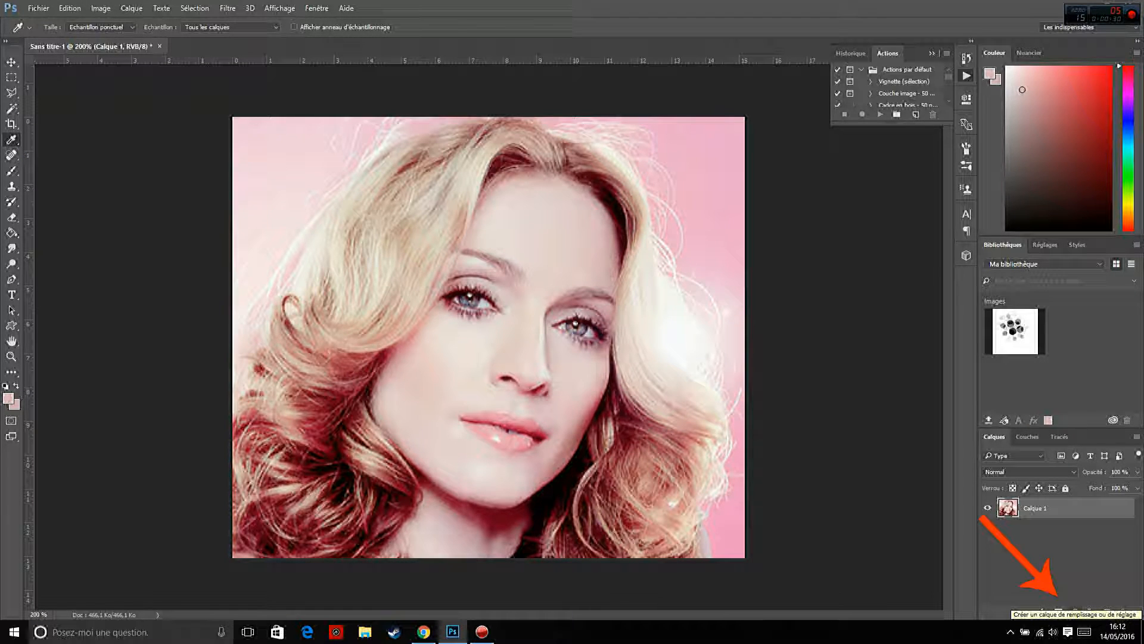
{"action": "left_click", "coordinate": [1076, 612]}
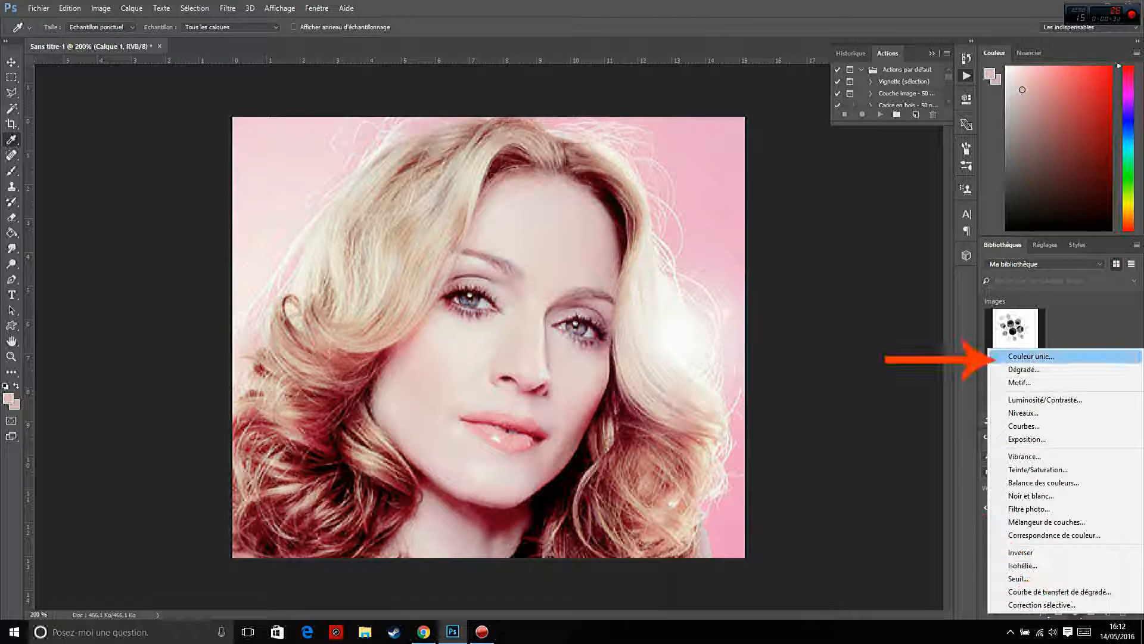
{"action": "left_click", "coordinate": [1030, 356]}
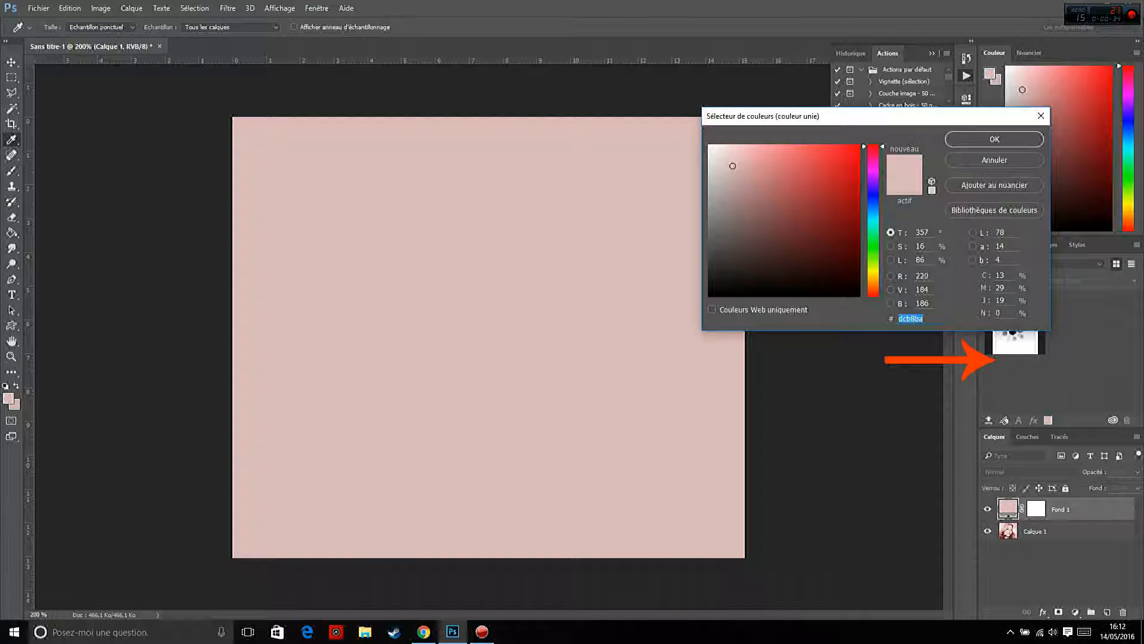
{"action": "key", "text": "Return"}
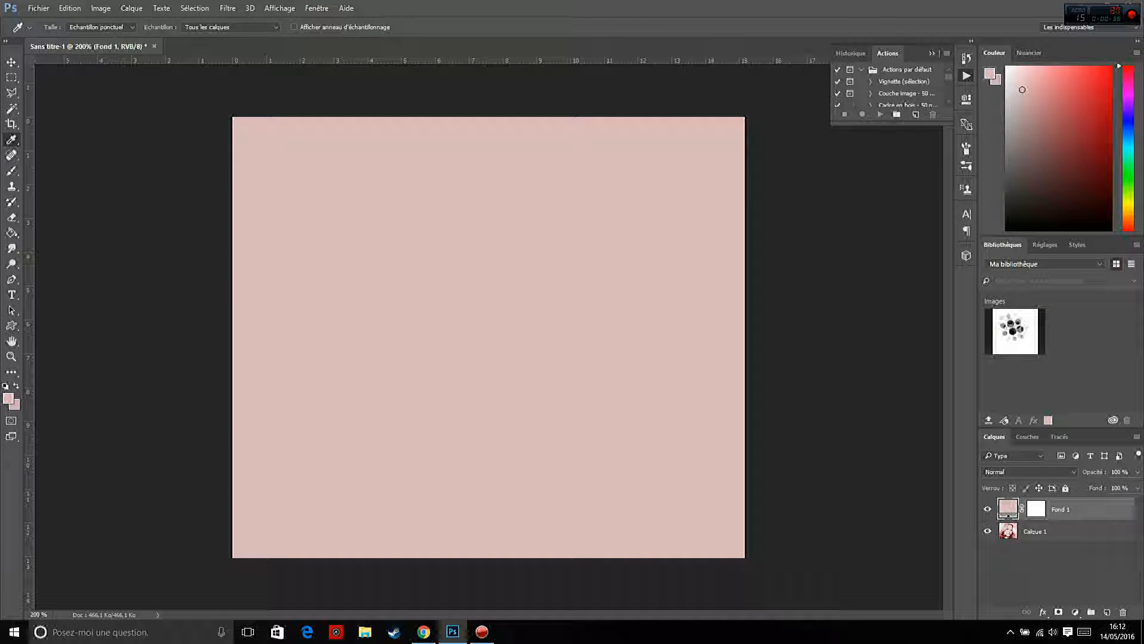
Invert the layer mask of the Fond 1 fill layer to black.
{"action": "left_click", "coordinate": [1036, 509]}
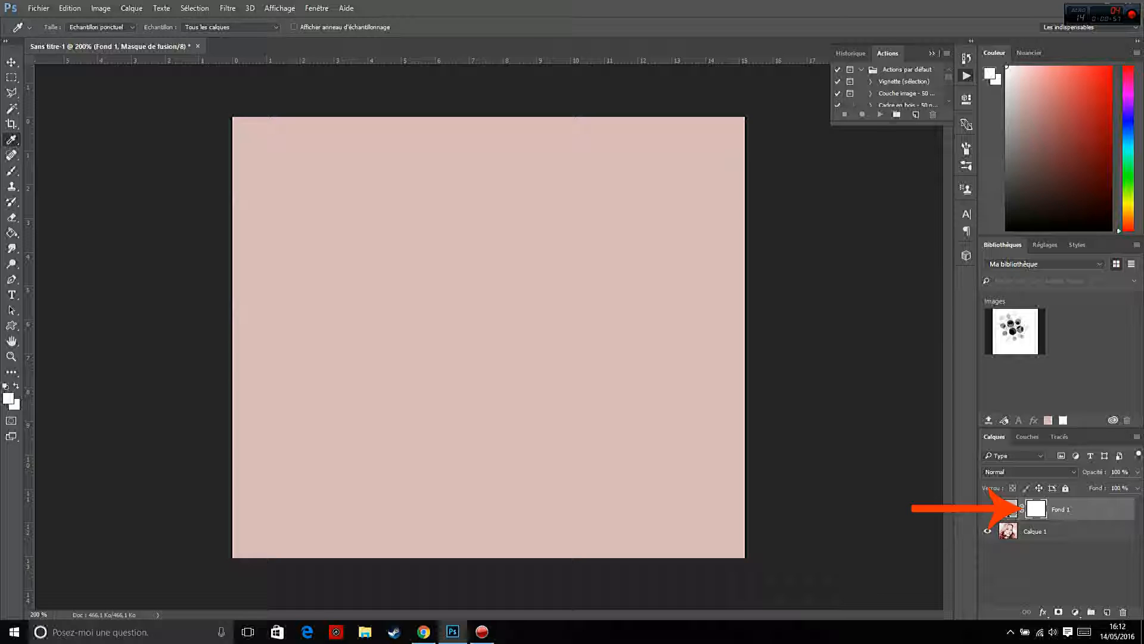
{"action": "left_click", "coordinate": [966, 100]}
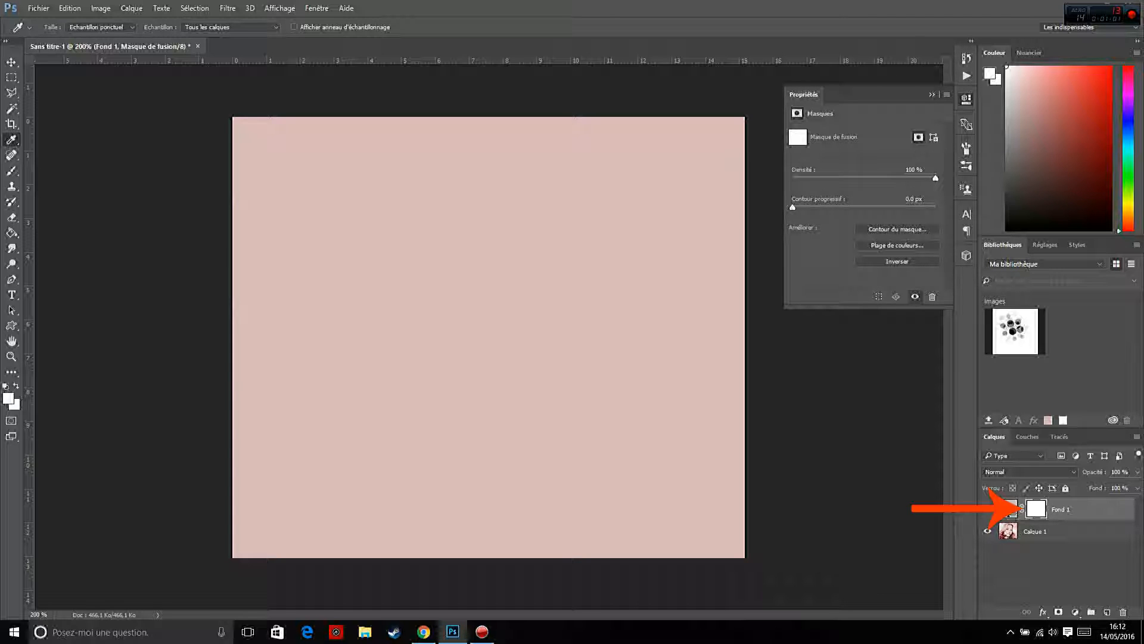
{"action": "left_click", "coordinate": [896, 261]}
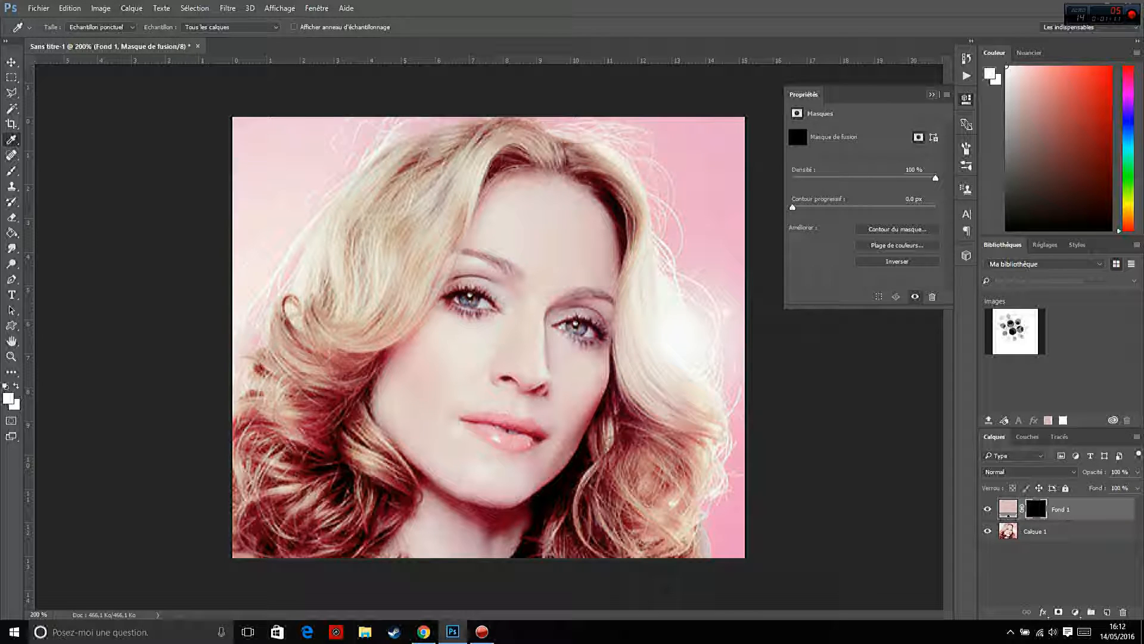
{"action": "left_click", "coordinate": [932, 94]}
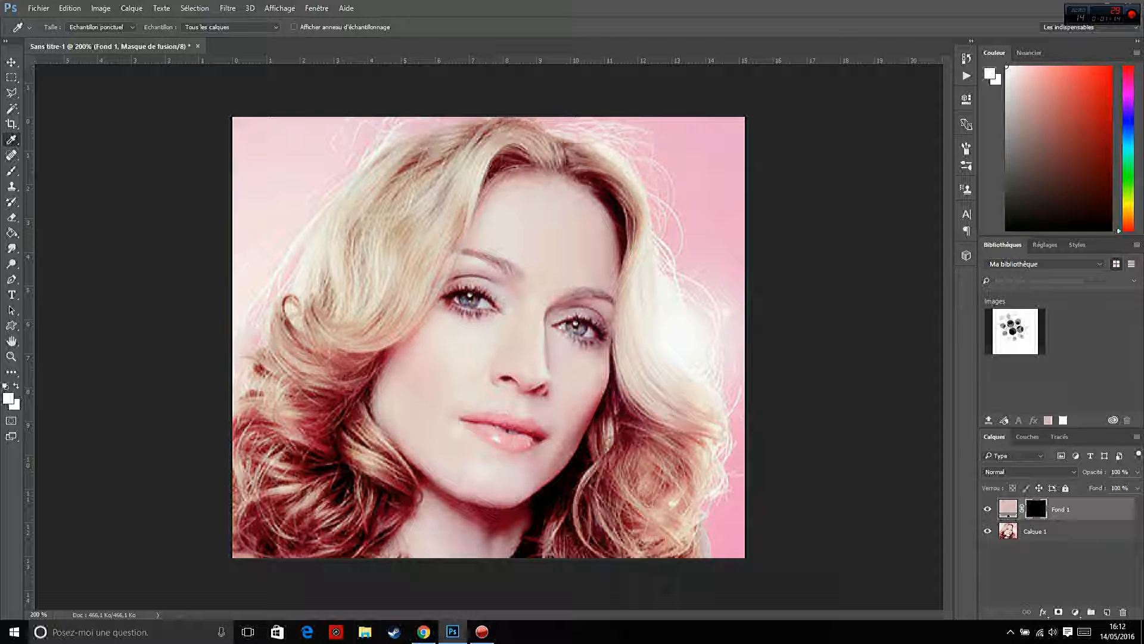
With Fond 1 selected, trace a closed Pen path around the face and neck along the hairline, and convert it to a selection.
{"action": "left_click", "coordinate": [1049, 530]}
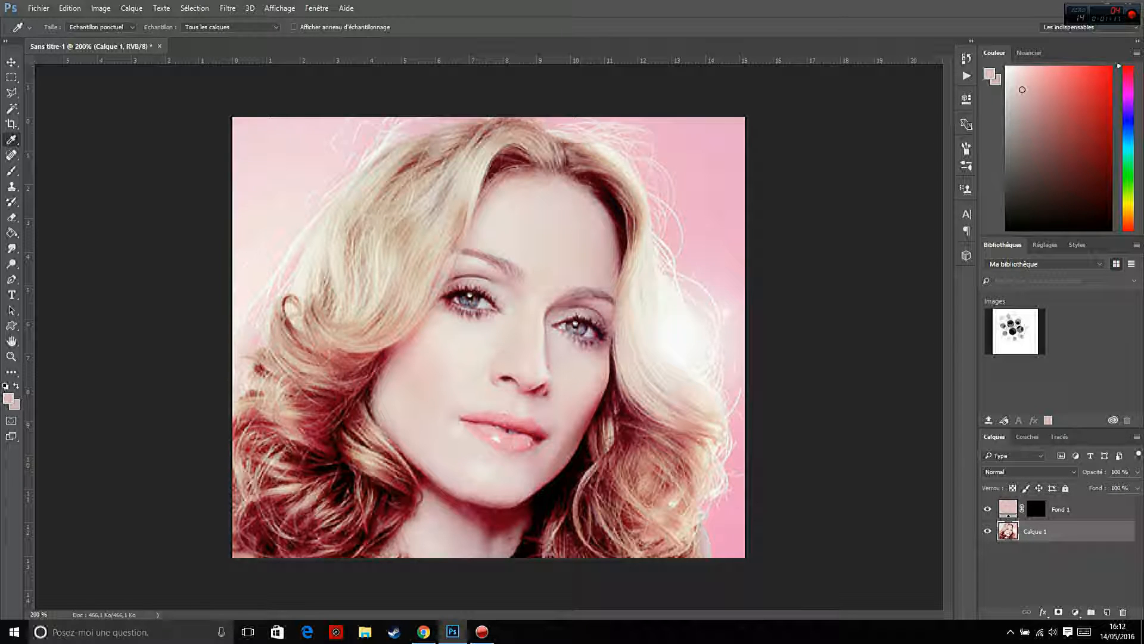
{"action": "left_click", "coordinate": [1008, 508]}
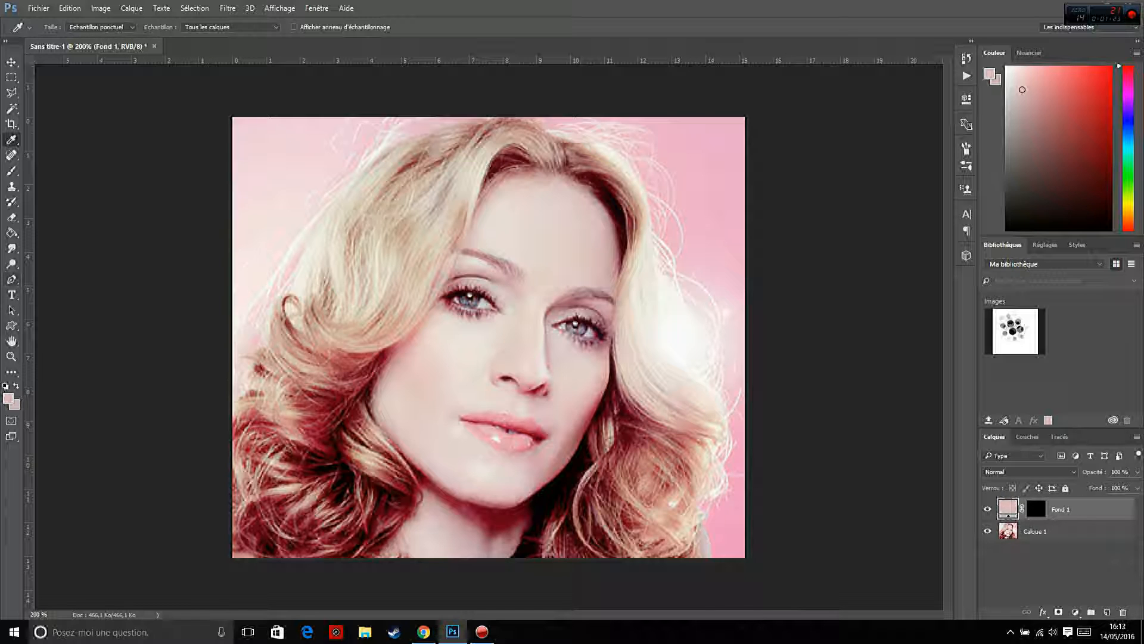
{"action": "key", "text": "p"}
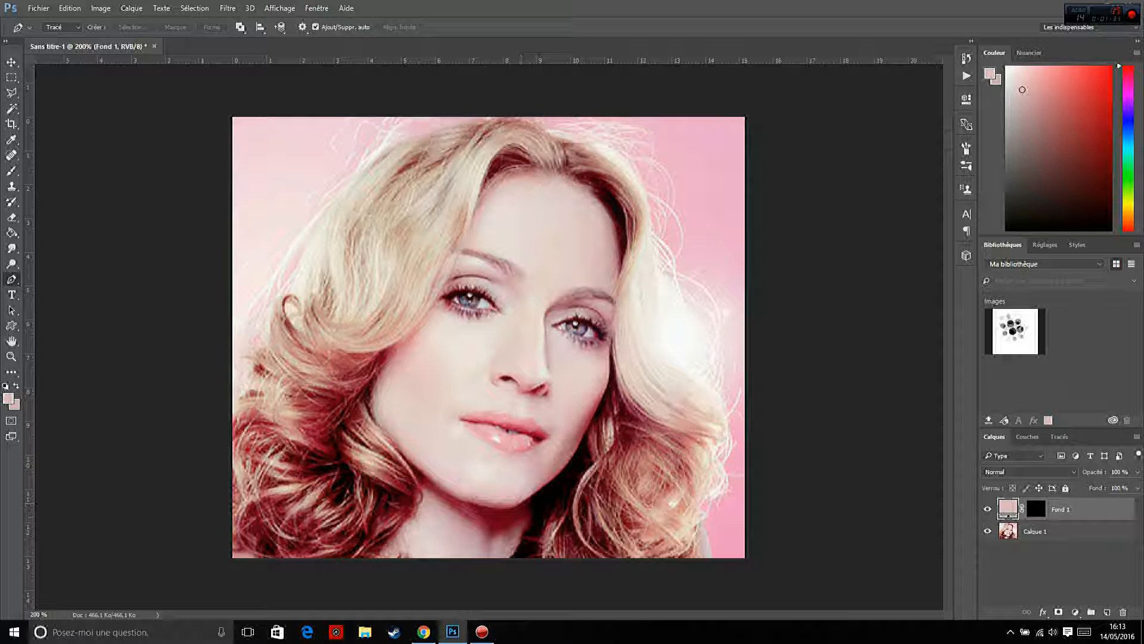
{"action": "left_click", "coordinate": [535, 517]}
{"action": "left_click", "coordinate": [537, 494]}
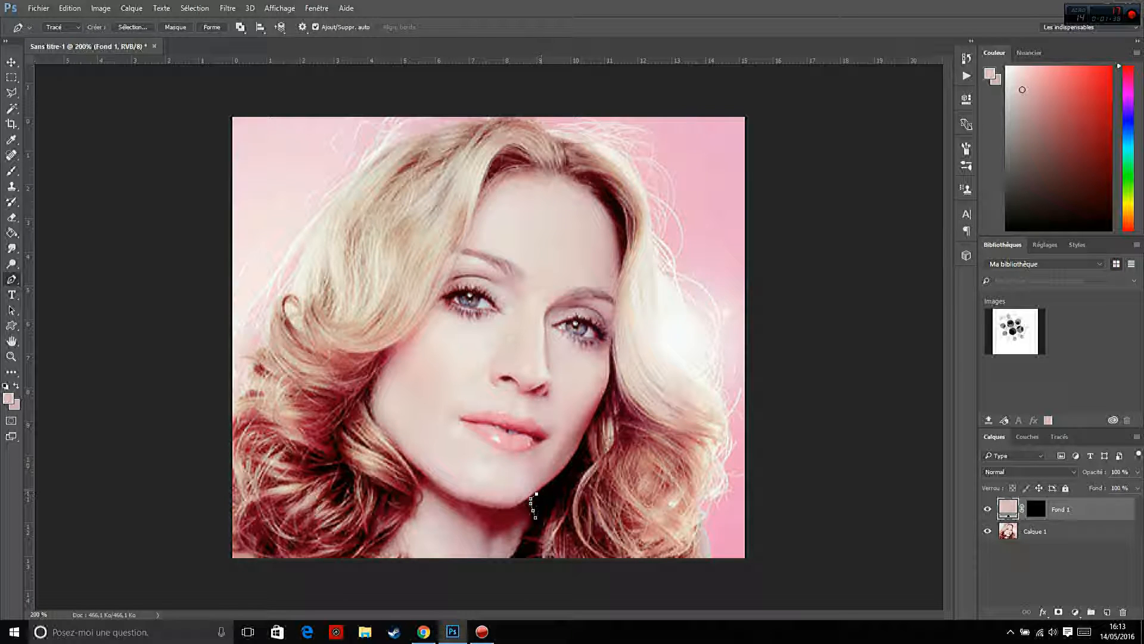
{"action": "left_click", "coordinate": [542, 489]}
{"action": "left_click", "coordinate": [548, 486]}
{"action": "left_click", "coordinate": [555, 481]}
{"action": "left_click", "coordinate": [559, 477]}
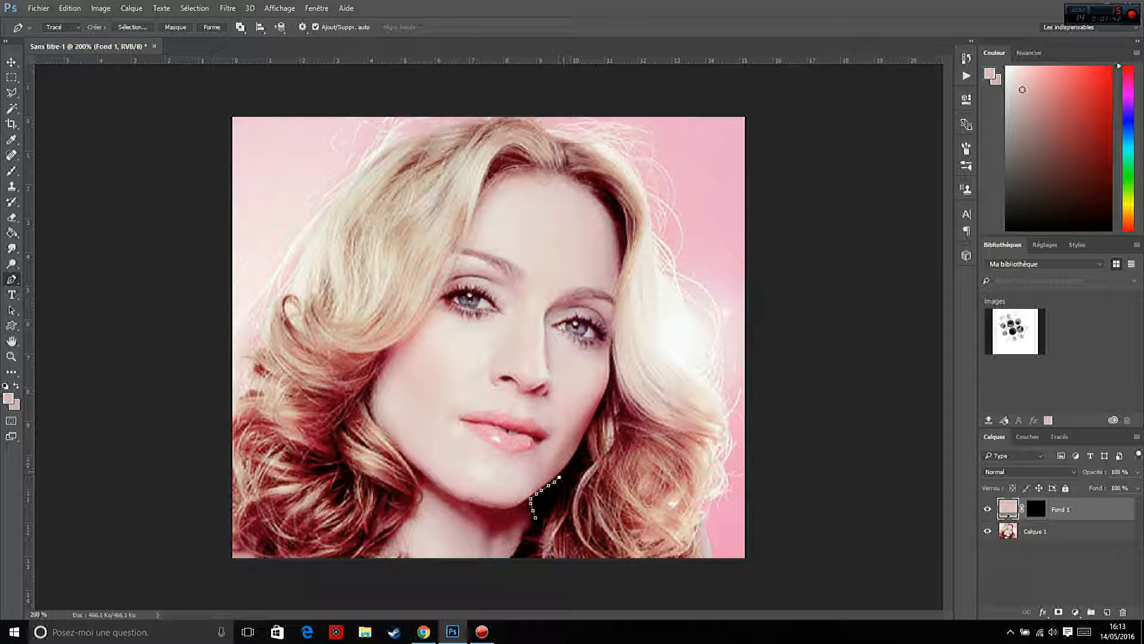
{"action": "left_click", "coordinate": [565, 471]}
{"action": "left_click", "coordinate": [572, 464]}
{"action": "left_click", "coordinate": [575, 457]}
{"action": "left_click", "coordinate": [579, 449]}
{"action": "left_click", "coordinate": [585, 440]}
{"action": "left_click", "coordinate": [589, 430]}
{"action": "left_click", "coordinate": [590, 425]}
{"action": "left_click", "coordinate": [595, 420]}
{"action": "left_click", "coordinate": [603, 406]}
{"action": "left_click", "coordinate": [606, 396]}
{"action": "left_click", "coordinate": [610, 386]}
{"action": "left_click", "coordinate": [612, 376]}
{"action": "left_click", "coordinate": [612, 361]}
{"action": "left_click", "coordinate": [612, 348]}
{"action": "left_click", "coordinate": [615, 310]}
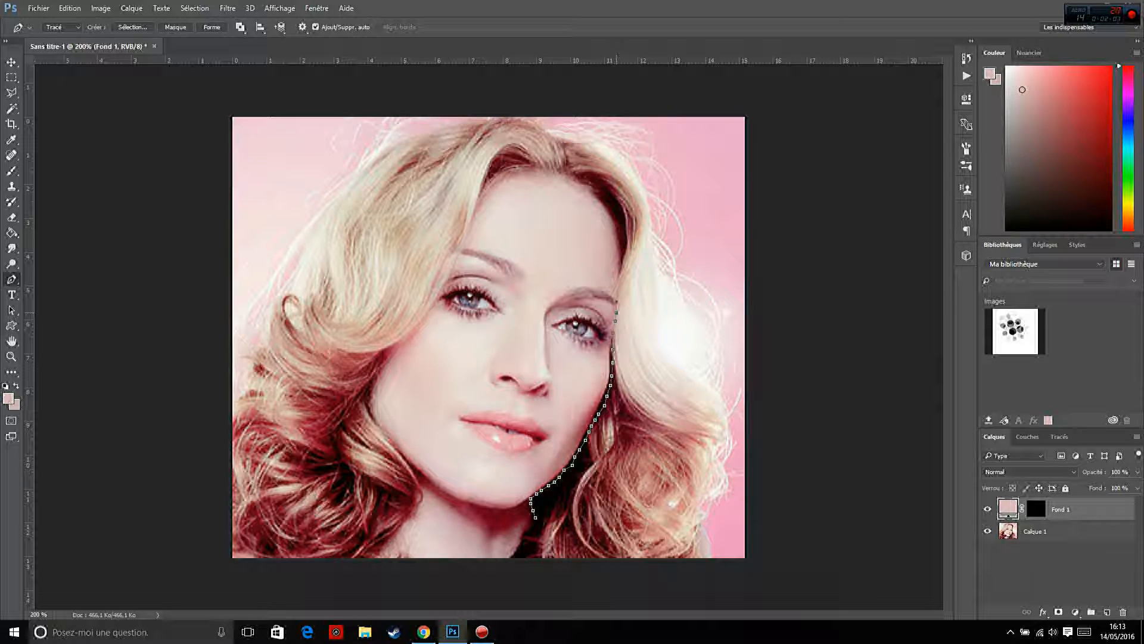
{"action": "left_click", "coordinate": [615, 289]}
{"action": "left_click", "coordinate": [620, 239]}
{"action": "left_click", "coordinate": [615, 225]}
{"action": "left_click", "coordinate": [606, 208]}
{"action": "left_click", "coordinate": [598, 198]}
{"action": "left_click", "coordinate": [592, 190]}
{"action": "left_click", "coordinate": [584, 184]}
{"action": "left_click", "coordinate": [573, 179]}
{"action": "left_click", "coordinate": [564, 175]}
{"action": "left_click", "coordinate": [551, 174]}
{"action": "left_click", "coordinate": [537, 170]}
{"action": "left_click", "coordinate": [483, 197]}
{"action": "left_click", "coordinate": [476, 210]}
{"action": "left_click", "coordinate": [474, 224]}
{"action": "left_click", "coordinate": [469, 235]}
{"action": "left_click", "coordinate": [464, 245]}
{"action": "left_click", "coordinate": [458, 258]}
{"action": "left_click", "coordinate": [453, 268]}
{"action": "left_click", "coordinate": [380, 361]}
{"action": "left_click", "coordinate": [375, 373]}
{"action": "left_click", "coordinate": [368, 395]}
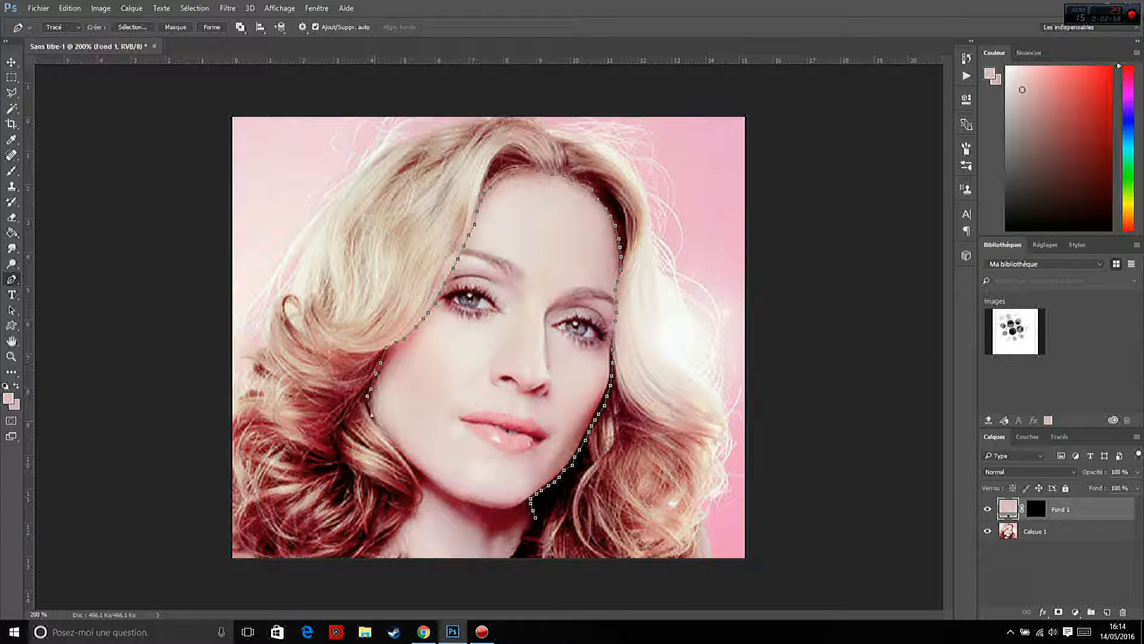
{"action": "left_click", "coordinate": [371, 415]}
{"action": "left_click", "coordinate": [382, 430]}
{"action": "left_click", "coordinate": [391, 442]}
{"action": "left_click", "coordinate": [398, 453]}
{"action": "left_click", "coordinate": [406, 460]}
{"action": "left_click", "coordinate": [414, 470]}
{"action": "left_click", "coordinate": [419, 483]}
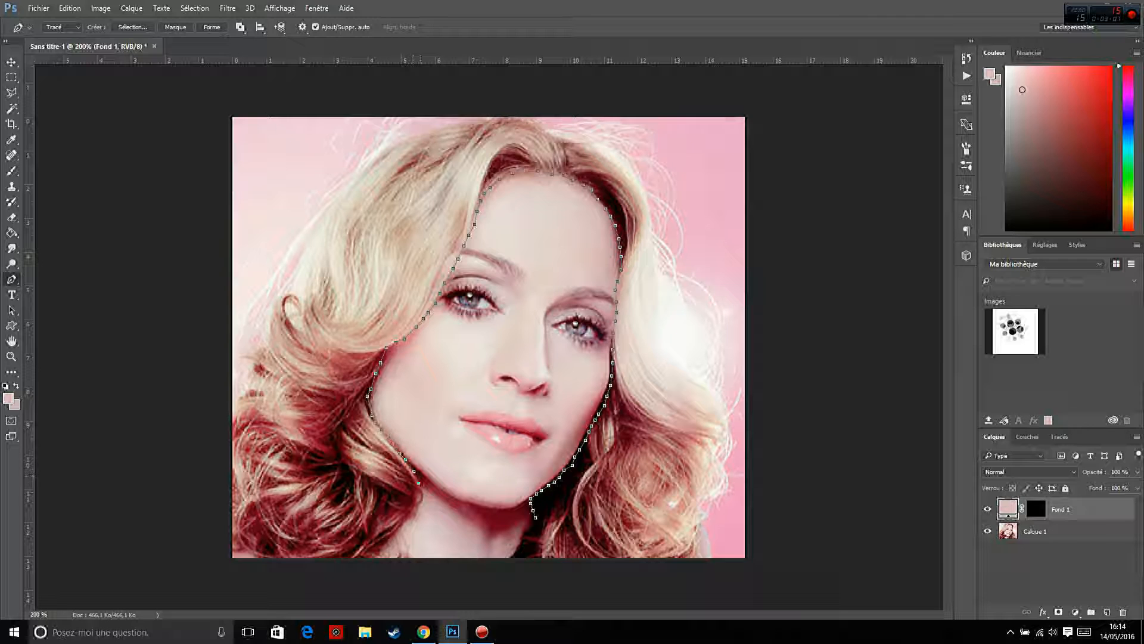
{"action": "left_click", "coordinate": [412, 509]}
{"action": "left_click", "coordinate": [374, 559]}
{"action": "left_click", "coordinate": [514, 556]}
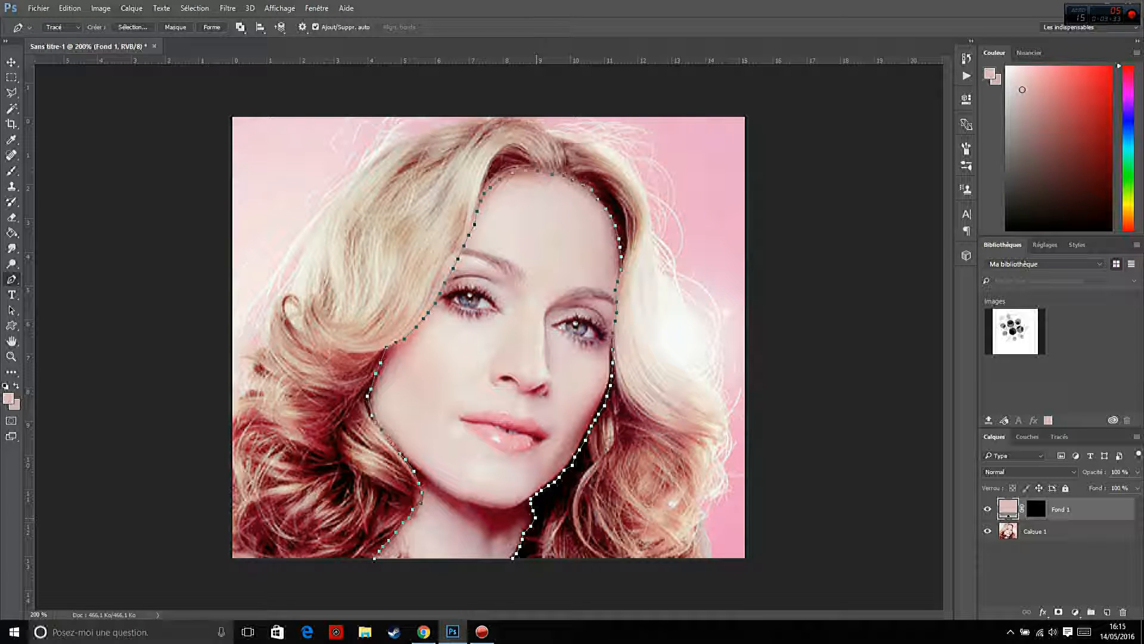
{"action": "key", "text": "ctrl+Return"}
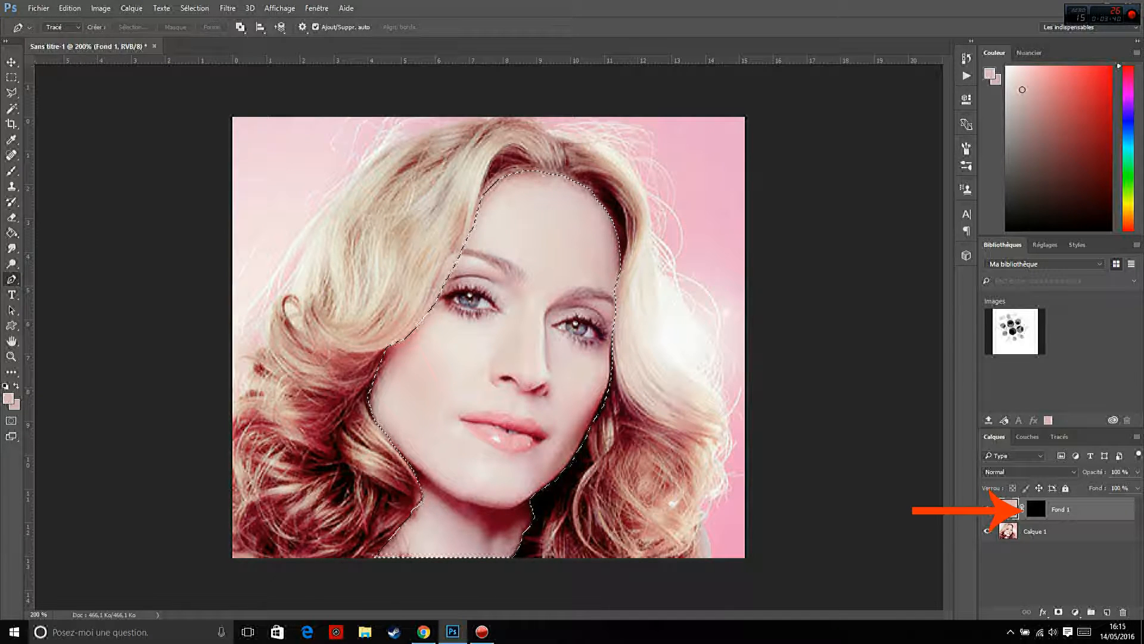
Fill the face and neck selection with white on the Fond 1 layer mask, deselect, and compare with the layer hidden and shown.
{"action": "left_click", "coordinate": [1036, 508]}
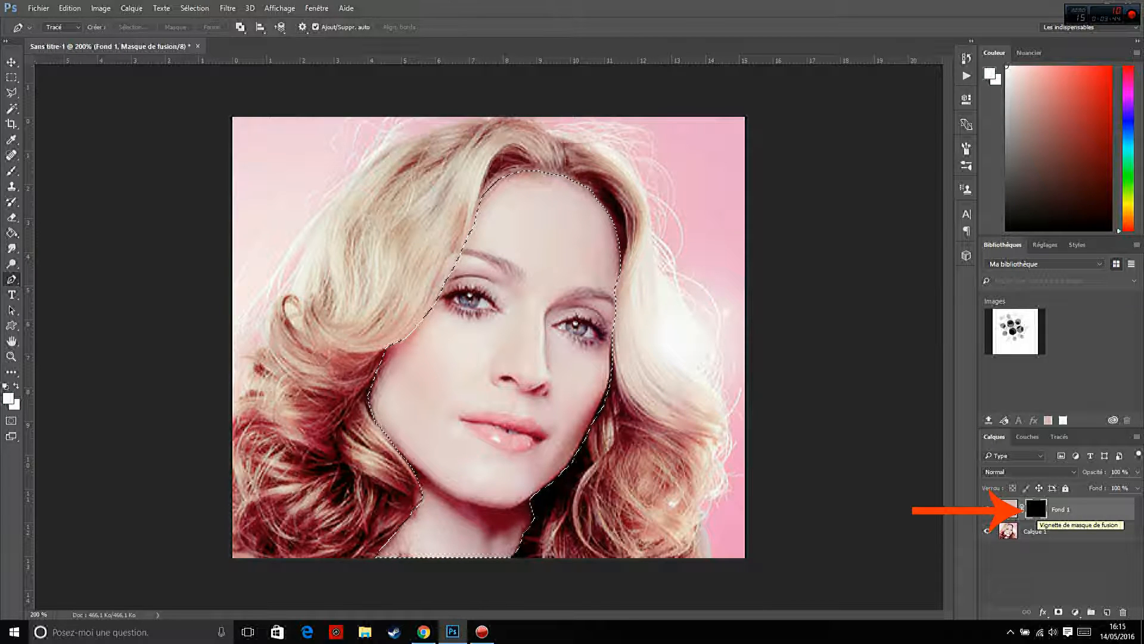
{"action": "key", "text": "alt+BackSpace"}
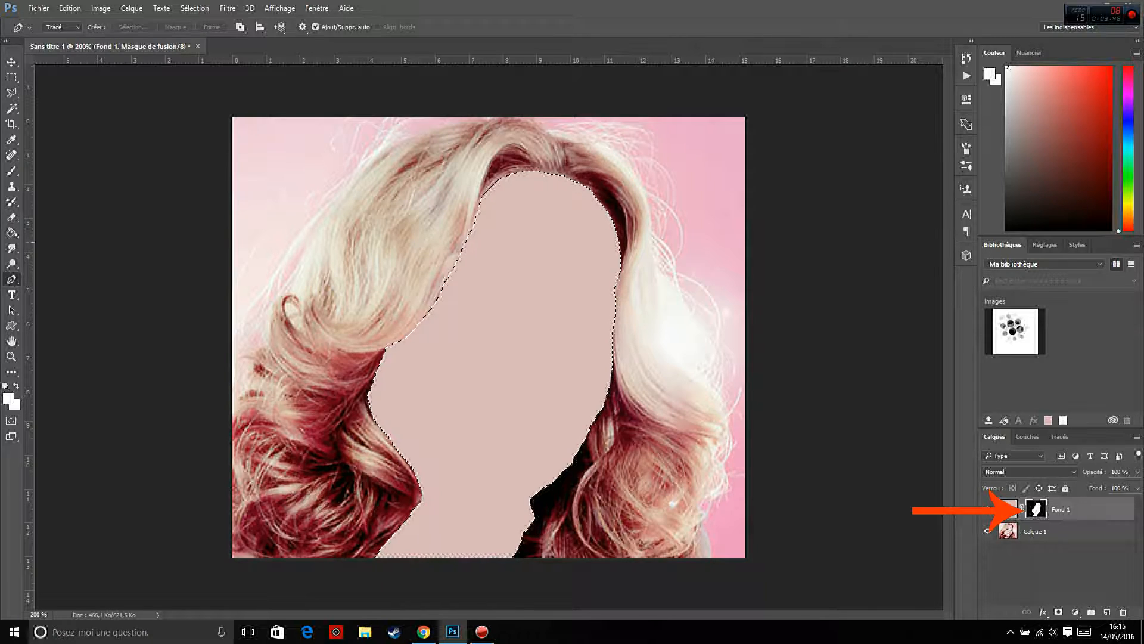
{"action": "key", "text": "ctrl+d"}
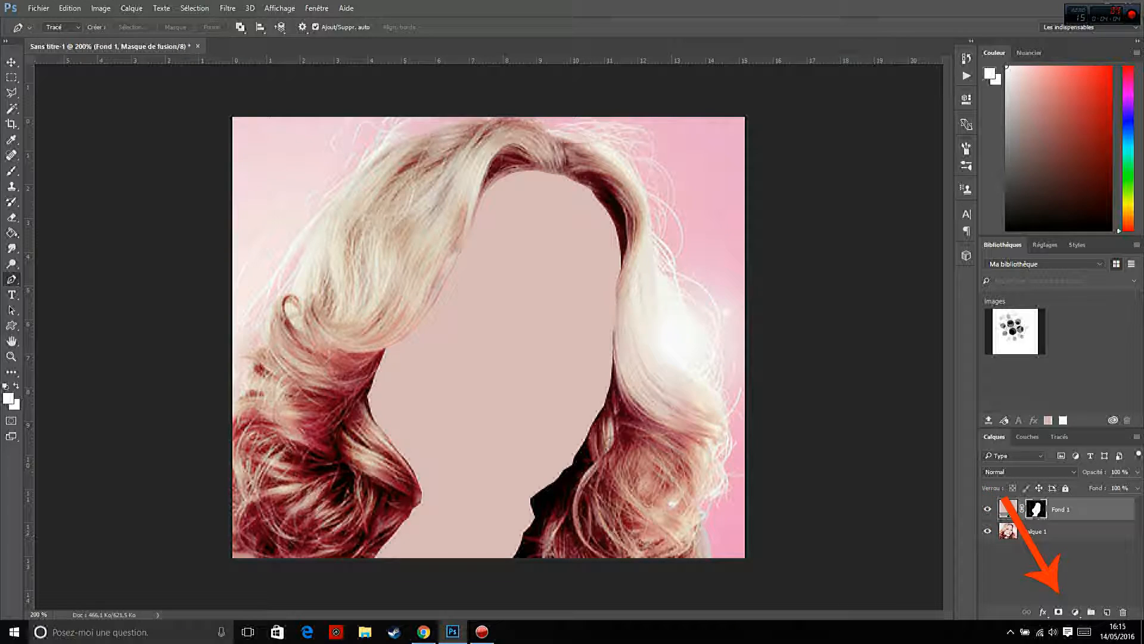
{"action": "left_click", "coordinate": [987, 509]}
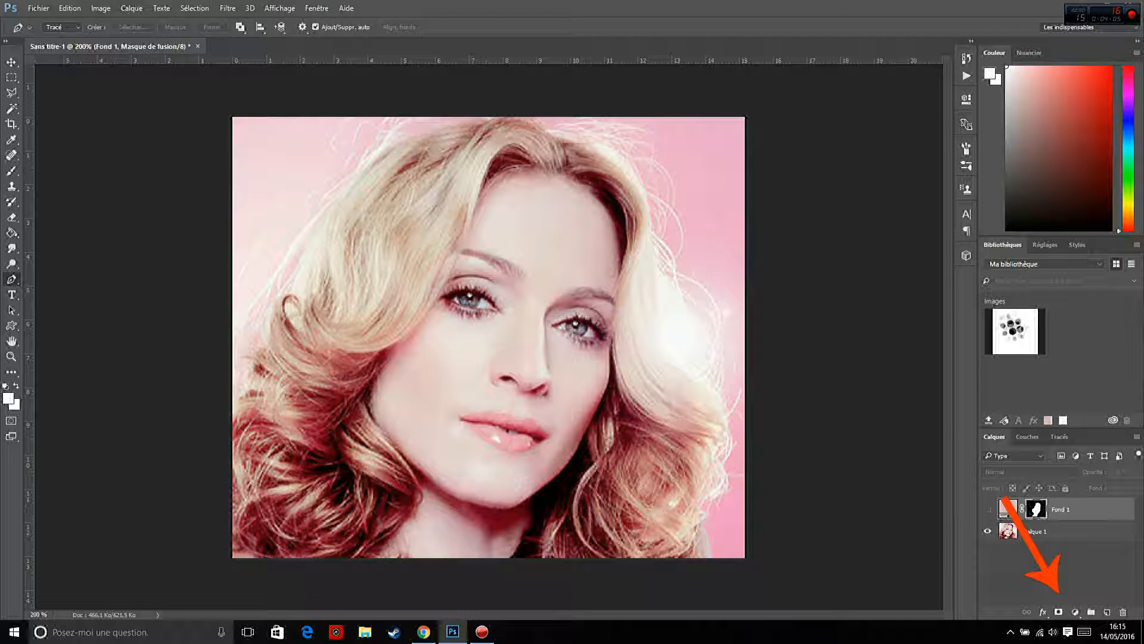
{"action": "left_click", "coordinate": [988, 509]}
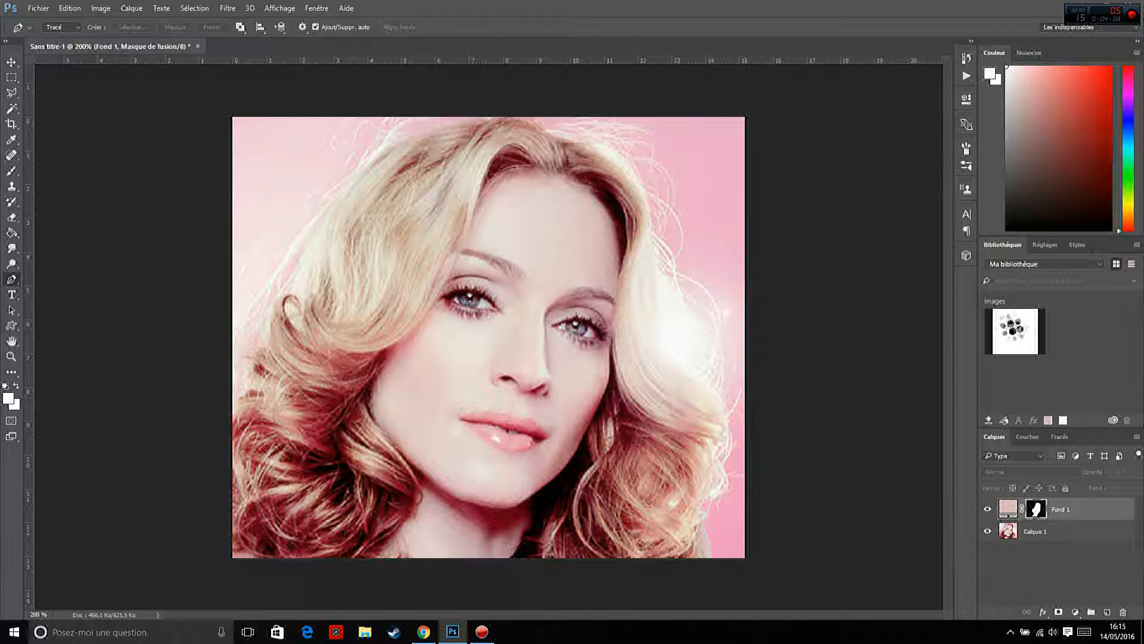
Duplicate the Calque 1 layer and move the copy above Fond 1.
{"action": "left_click", "coordinate": [1061, 531]}
{"action": "right_click", "coordinate": [1060, 531]}
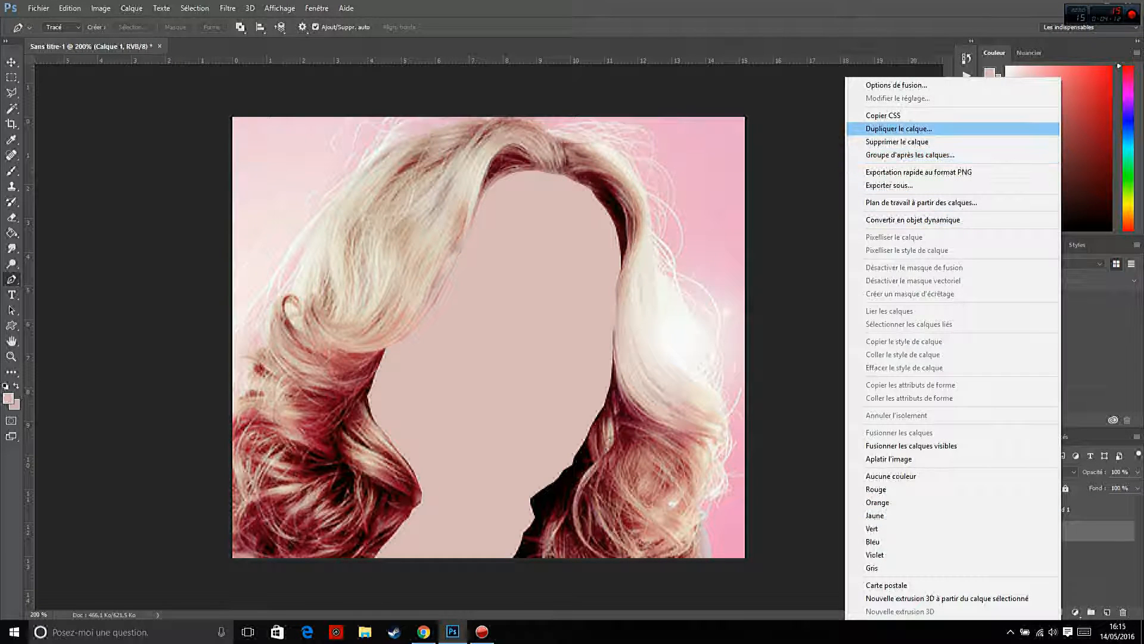
{"action": "left_click", "coordinate": [899, 128]}
{"action": "key", "text": "Return"}
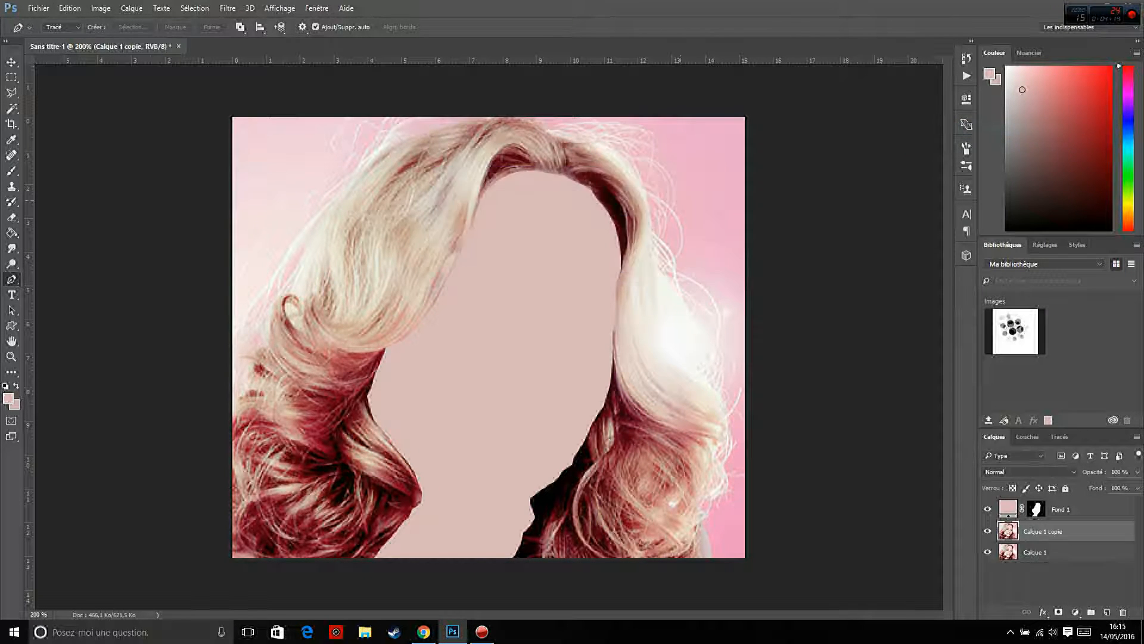
{"action": "left_click_drag", "start_coordinate": [1049, 511], "coordinate": [1049, 506]}
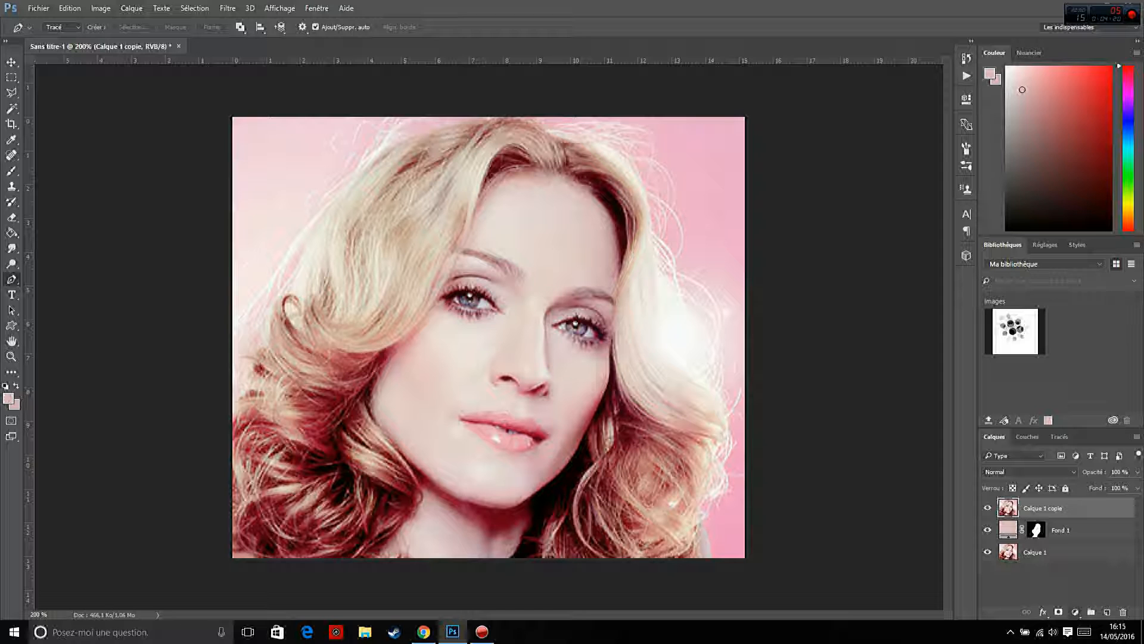
Add a Posterize (Isohélie) adjustment layer with 4 levels above the Calque 1 copie layer.
{"action": "left_click", "coordinate": [228, 8]}
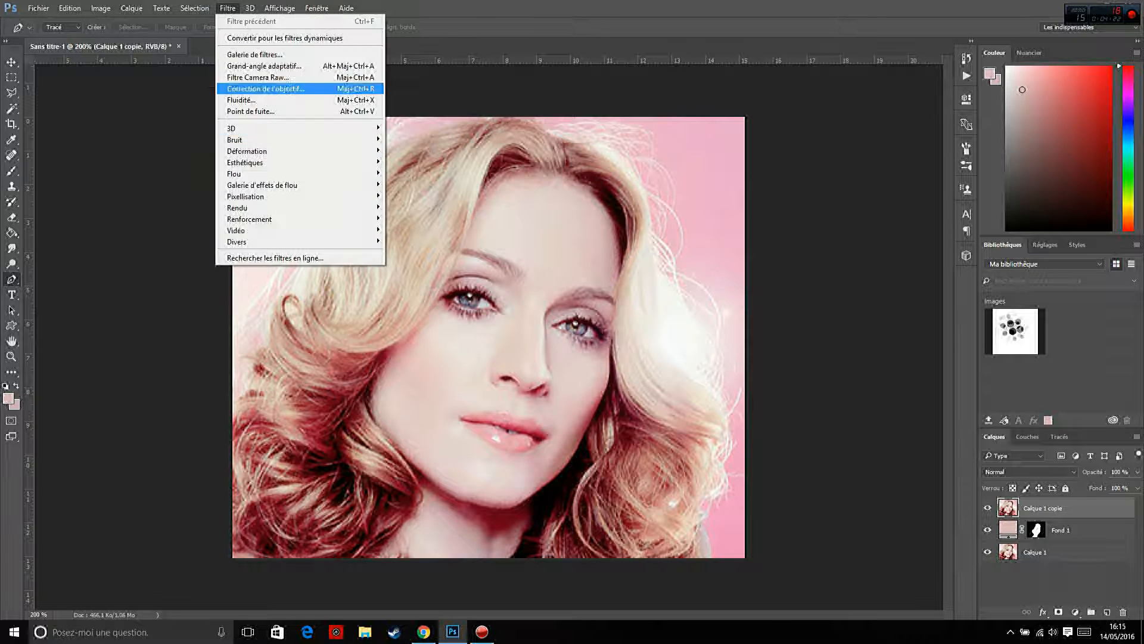
{"action": "mouse_move", "coordinate": [268, 219]}
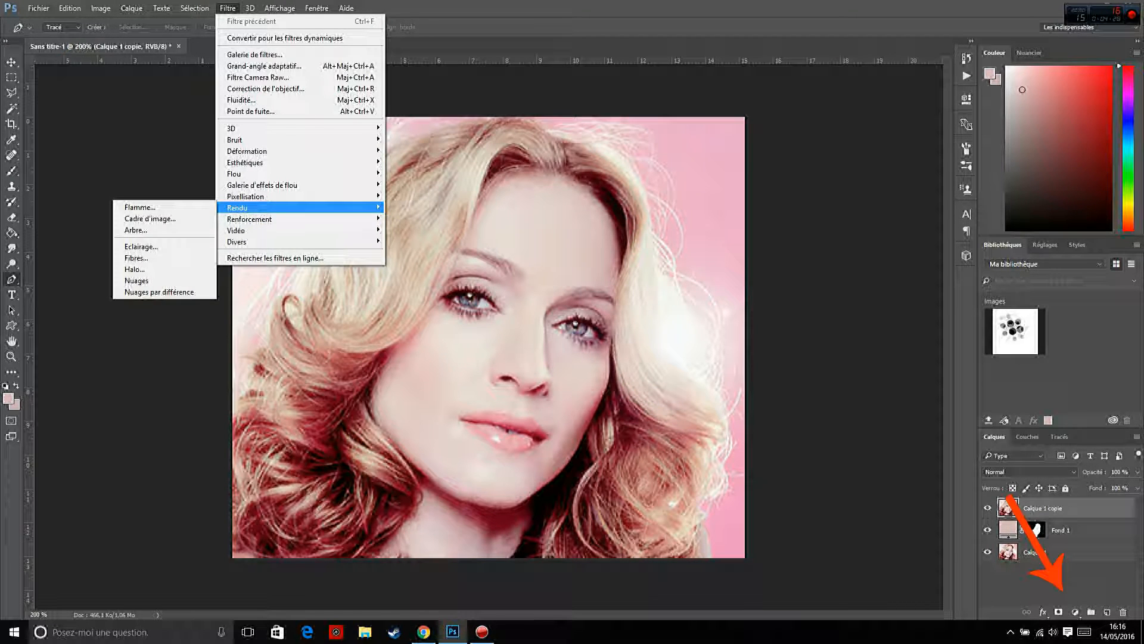
{"action": "left_click", "coordinate": [1075, 612]}
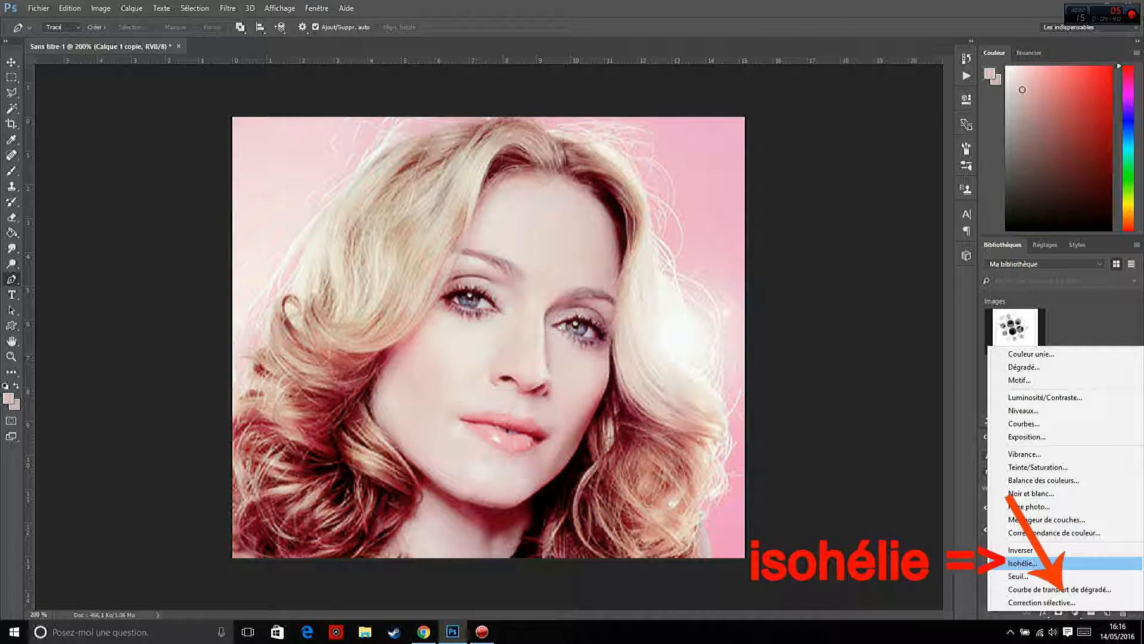
{"action": "left_click", "coordinate": [1022, 562]}
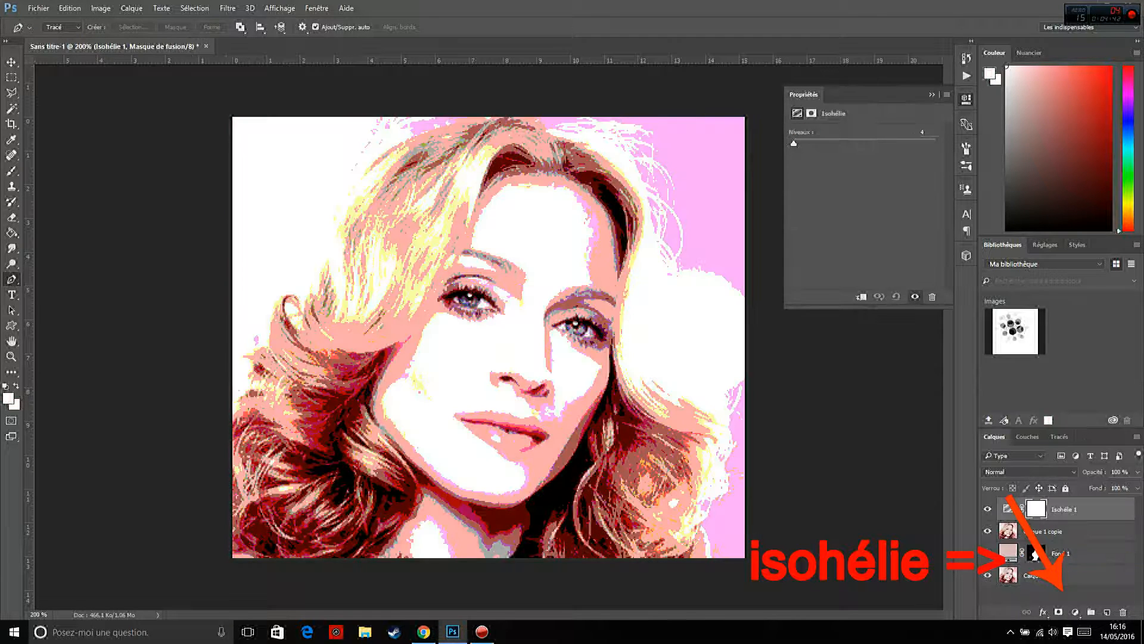
{"action": "left_click", "coordinate": [932, 95]}
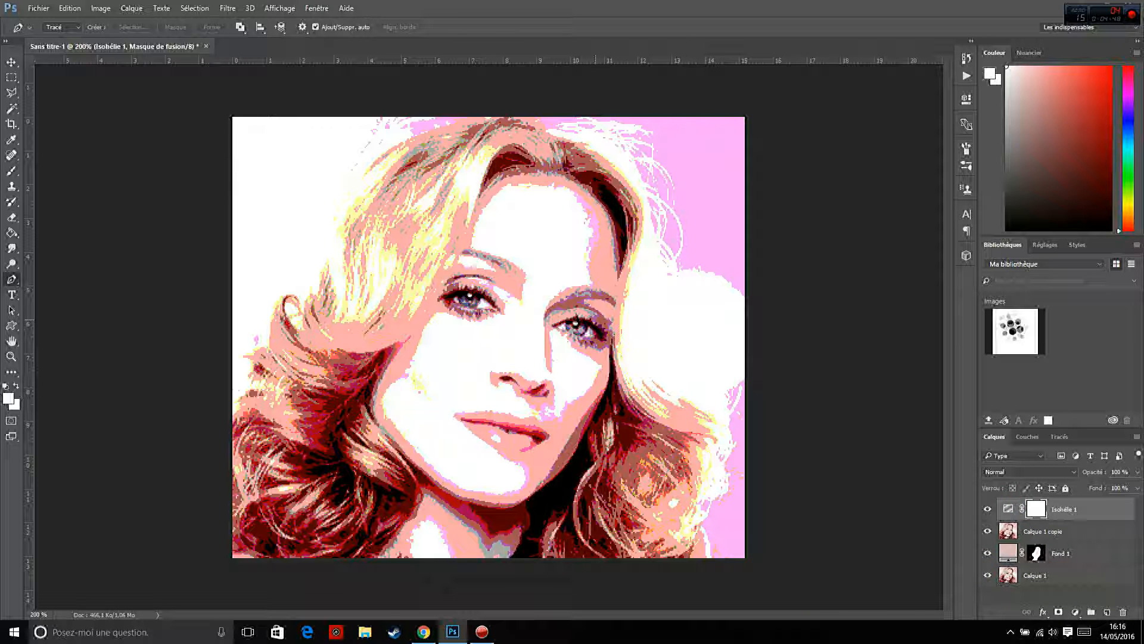
Set the foreground color to dark grey #2b2b2b and return to the Pen tool.
{"action": "left_click", "coordinate": [8, 398]}
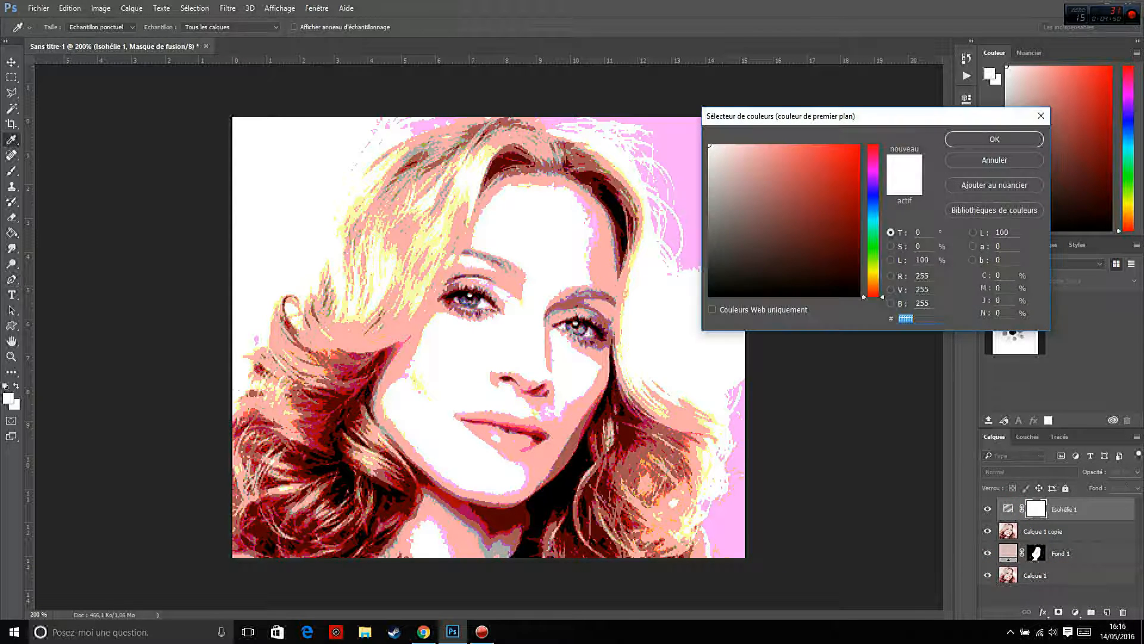
{"action": "left_click", "coordinate": [711, 269]}
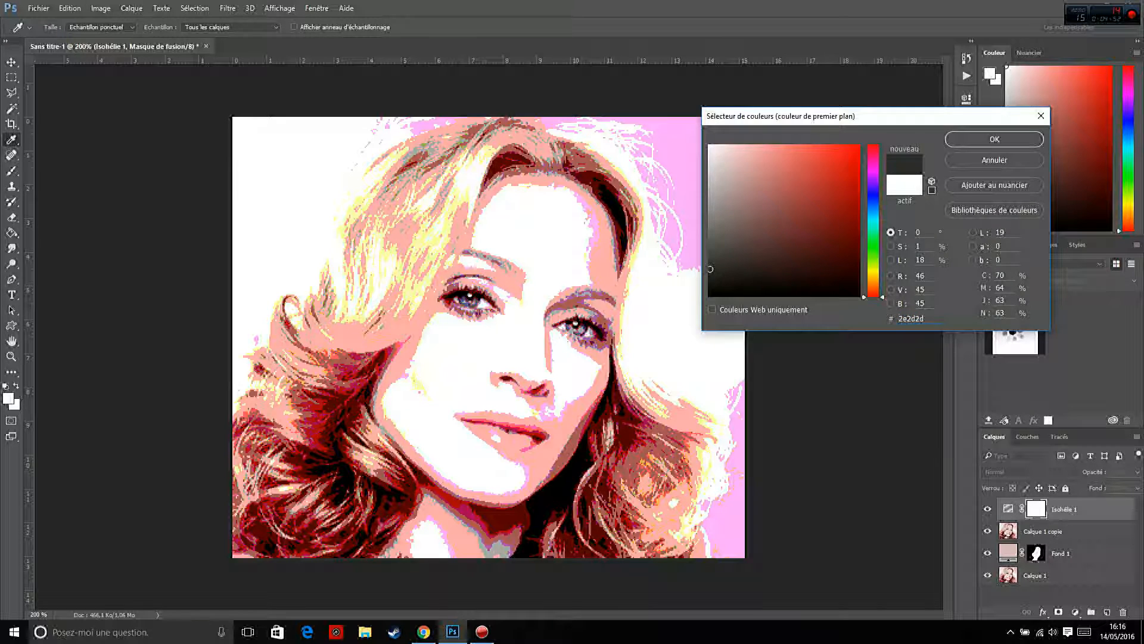
{"action": "mouse_move", "coordinate": [710, 269]}
{"action": "left_mouse_down"}
{"action": "mouse_move", "coordinate": [709, 295]}
{"action": "mouse_move", "coordinate": [710, 271]}
{"action": "left_mouse_up"}
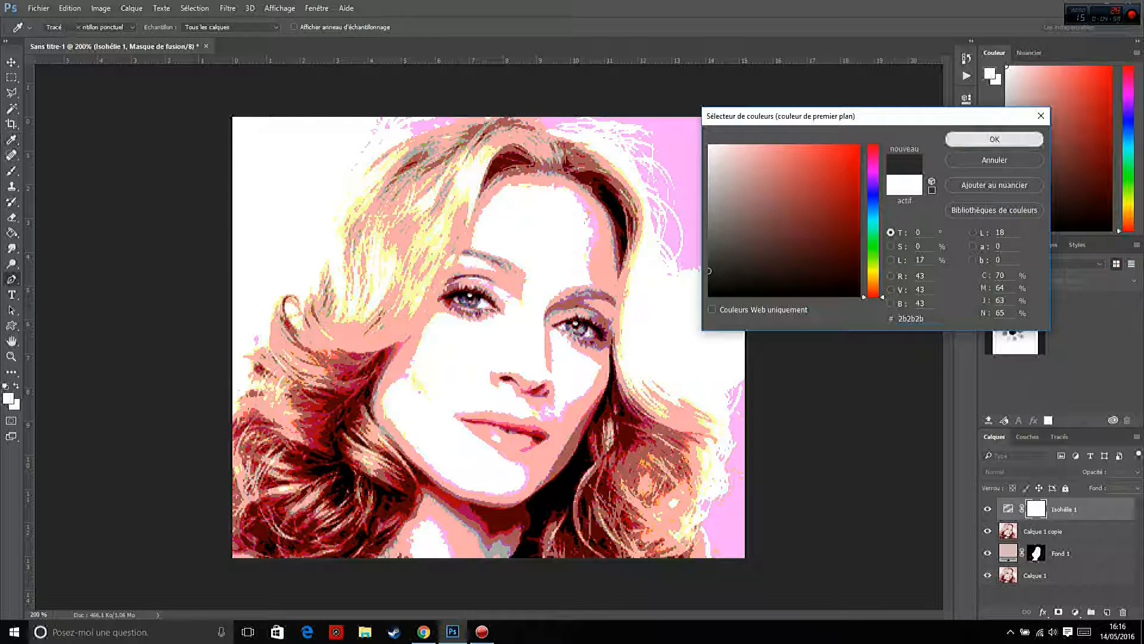
{"action": "left_click", "coordinate": [994, 139]}
{"action": "key", "text": "p"}
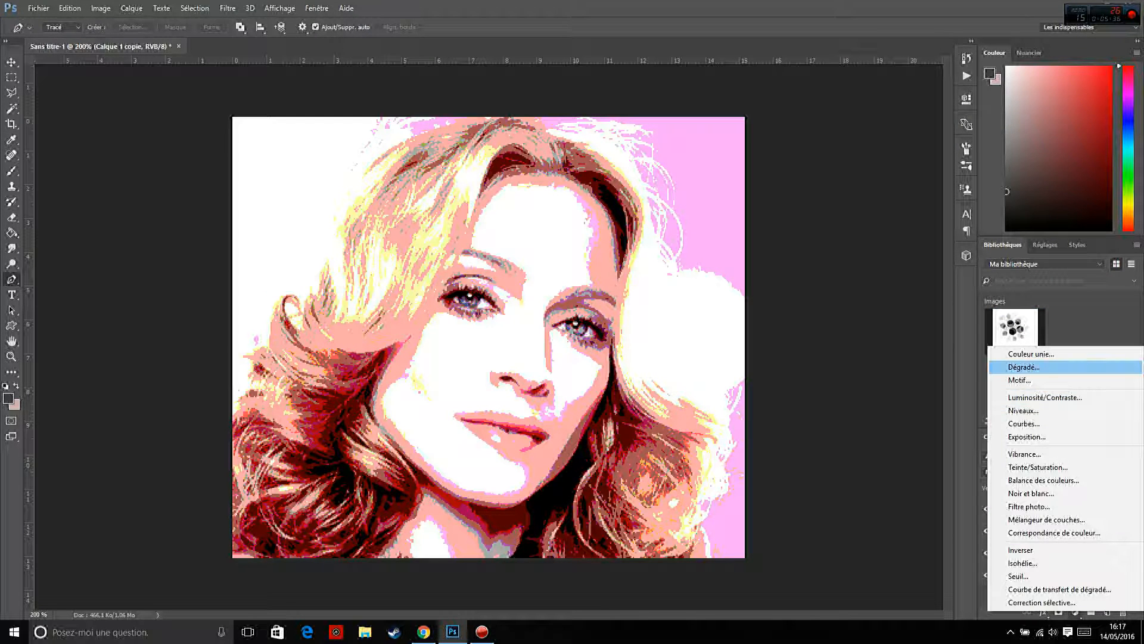
Add a dark grey #3e3e3e solid color fill layer, move it above Isohélie 1, and invert its mask to black.
{"action": "left_click", "coordinate": [1020, 355]}
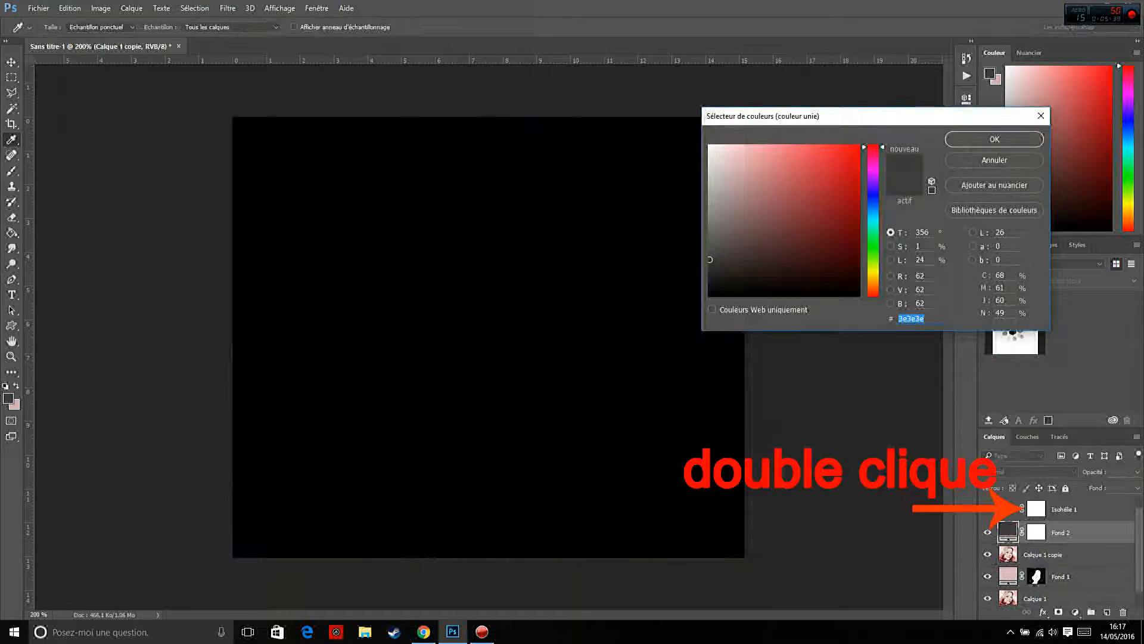
{"action": "left_click", "coordinate": [994, 139]}
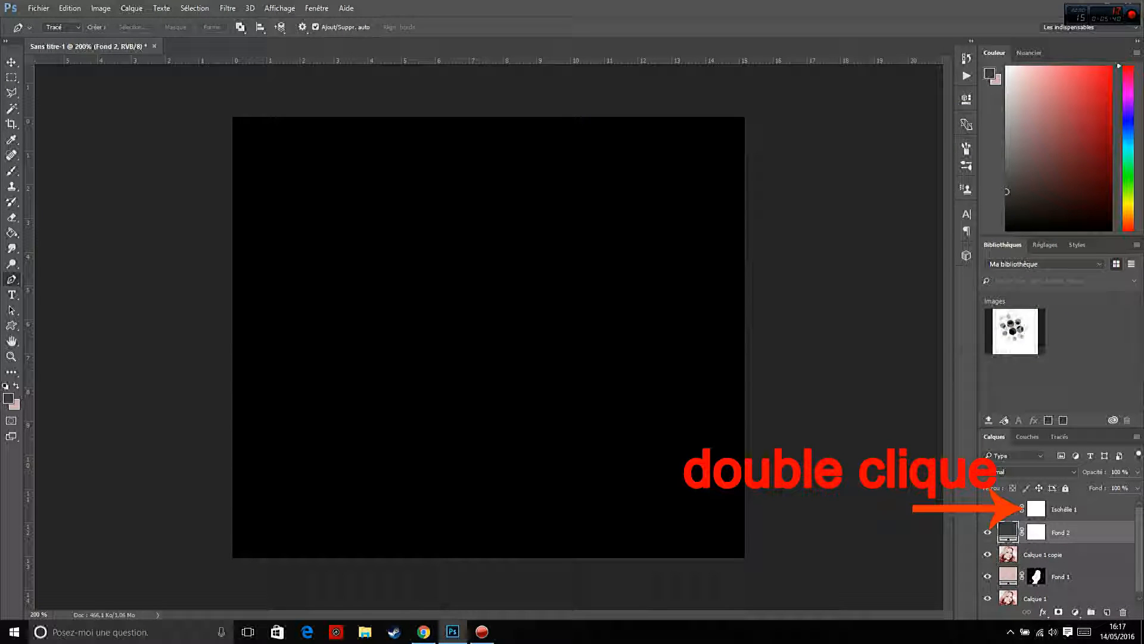
{"action": "left_click_drag", "start_coordinate": [1072, 532], "coordinate": [1072, 501]}
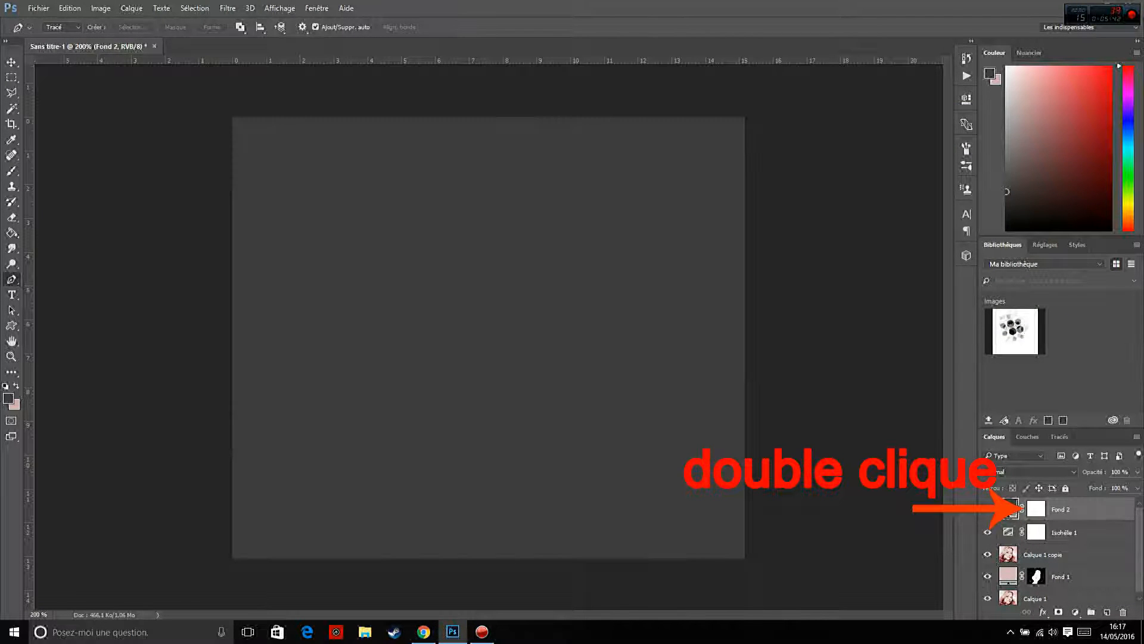
{"action": "double_click", "coordinate": [1037, 508]}
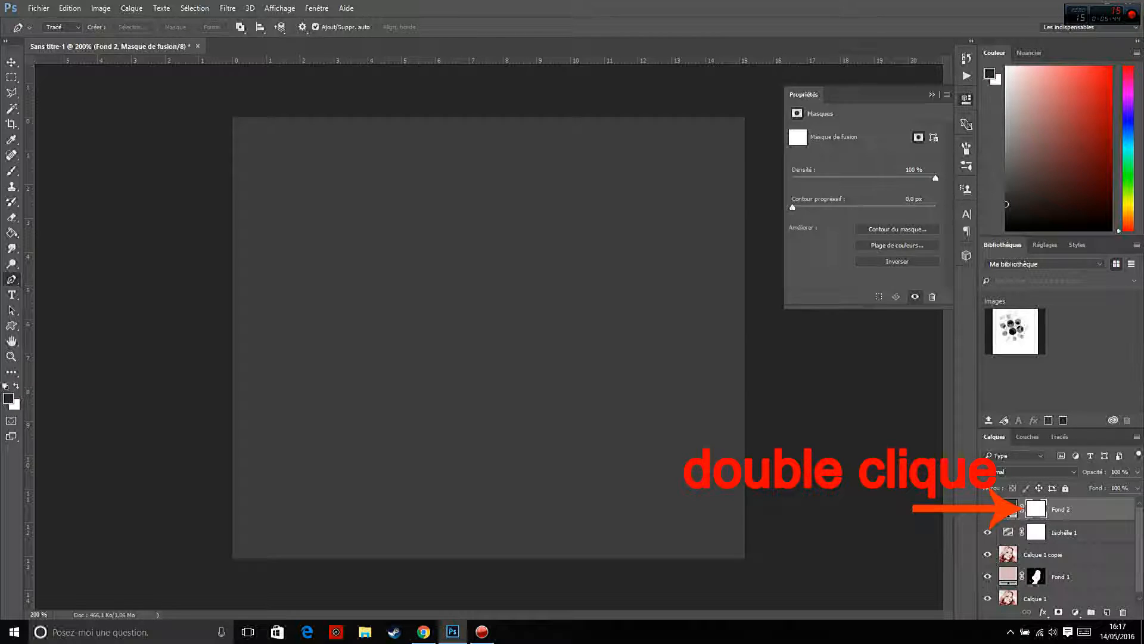
{"action": "left_click", "coordinate": [897, 261]}
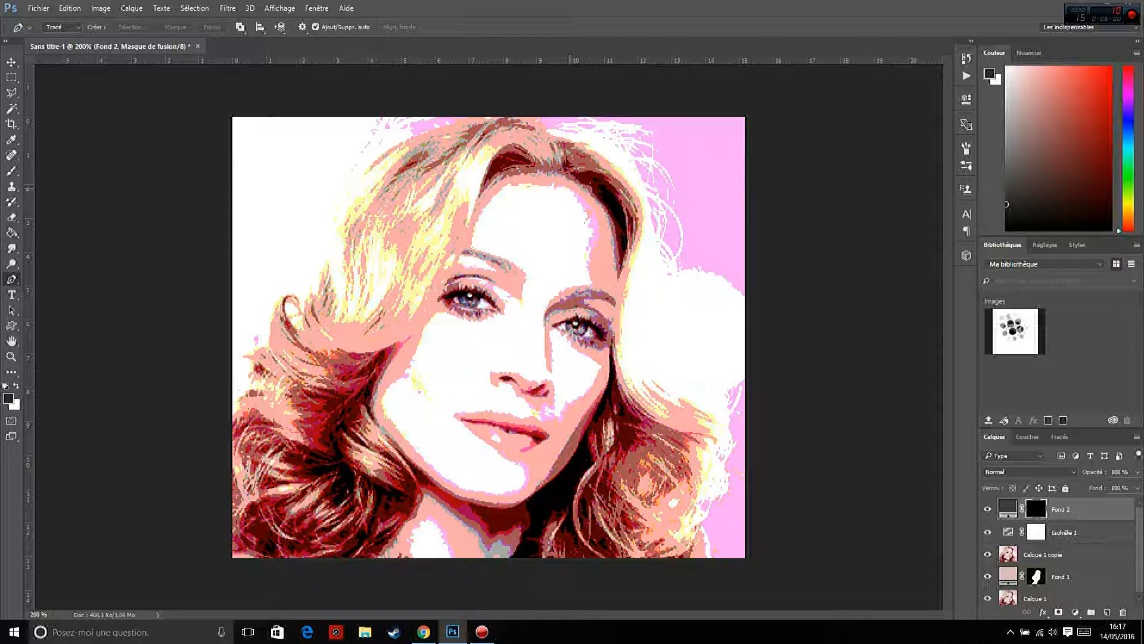
Start a Pen path at the hairline and trace the shadow edge down the forehead's right side and along the right eyebrow.
{"action": "left_click", "coordinate": [569, 188]}
{"action": "left_click", "coordinate": [589, 219]}
{"action": "left_click", "coordinate": [588, 232]}
{"action": "left_click", "coordinate": [590, 247]}
{"action": "left_click", "coordinate": [588, 254]}
{"action": "left_click", "coordinate": [587, 269]}
{"action": "left_click", "coordinate": [591, 280]}
{"action": "left_click", "coordinate": [589, 284]}
{"action": "left_click", "coordinate": [579, 286]}
{"action": "left_click", "coordinate": [570, 288]}
{"action": "left_click", "coordinate": [557, 294]}
{"action": "left_click", "coordinate": [550, 304]}
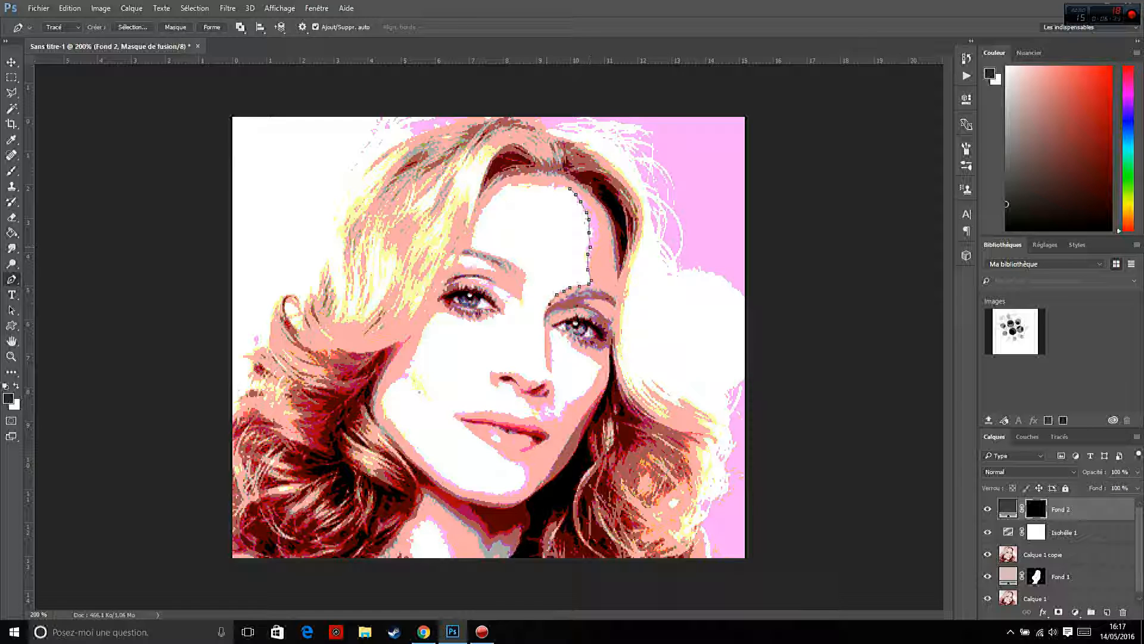
Continue the path down and back up the nose bridge, under the right eye, and around the lit right cheek.
{"action": "left_click", "coordinate": [545, 312]}
{"action": "left_click", "coordinate": [545, 327]}
{"action": "left_click", "coordinate": [544, 343]}
{"action": "left_click", "coordinate": [545, 358]}
{"action": "left_click", "coordinate": [552, 374]}
{"action": "left_click", "coordinate": [552, 361]}
{"action": "left_click", "coordinate": [552, 346]}
{"action": "left_click", "coordinate": [550, 332]}
{"action": "left_click", "coordinate": [560, 332]}
{"action": "left_click", "coordinate": [569, 341]}
{"action": "left_click", "coordinate": [575, 351]}
{"action": "left_click", "coordinate": [588, 357]}
{"action": "left_click", "coordinate": [600, 366]}
{"action": "left_click", "coordinate": [586, 390]}
{"action": "left_click", "coordinate": [576, 397]}
{"action": "left_click", "coordinate": [568, 402]}
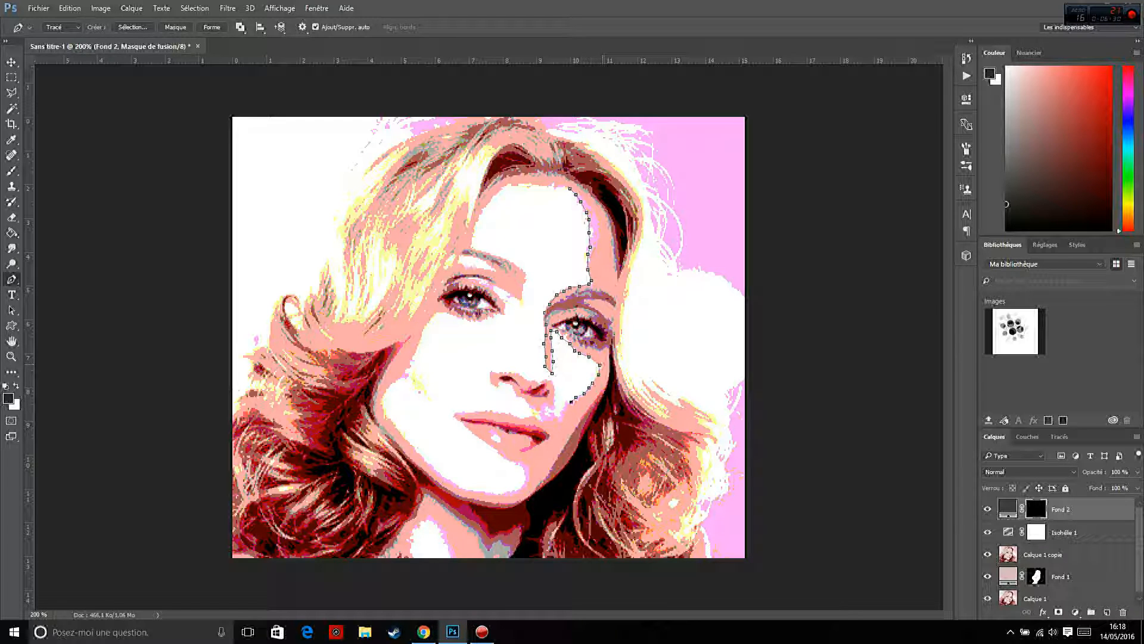
Trace the path around the nostrils, then the upper lip, chin, left cheek, left eye and brow, and the forehead highlight.
{"action": "left_click", "coordinate": [556, 413]}
{"action": "left_click", "coordinate": [548, 409]}
{"action": "left_click", "coordinate": [548, 398]}
{"action": "left_click", "coordinate": [552, 385]}
{"action": "left_click", "coordinate": [533, 382]}
{"action": "left_click", "coordinate": [521, 376]}
{"action": "left_click", "coordinate": [512, 372]}
{"action": "left_click", "coordinate": [502, 373]}
{"action": "left_click", "coordinate": [491, 373]}
{"action": "left_click", "coordinate": [498, 385]}
{"action": "left_click", "coordinate": [505, 383]}
{"action": "left_click", "coordinate": [511, 390]}
{"action": "left_click", "coordinate": [526, 402]}
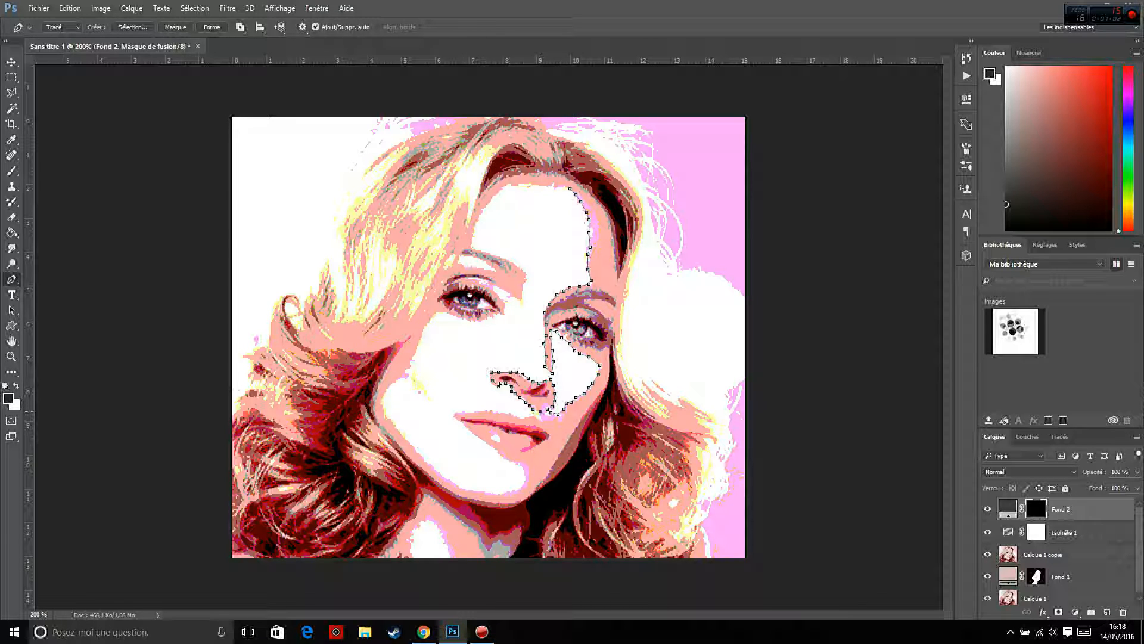
{"action": "left_click", "coordinate": [540, 415]}
{"action": "mouse_move", "coordinate": [514, 416]}
{"action": "left_mouse_down"}
{"action": "mouse_move", "coordinate": [454, 414]}
{"action": "mouse_move", "coordinate": [517, 464]}
{"action": "mouse_move", "coordinate": [516, 490]}
{"action": "mouse_move", "coordinate": [483, 491]}
{"action": "mouse_move", "coordinate": [413, 447]}
{"action": "mouse_move", "coordinate": [382, 391]}
{"action": "mouse_move", "coordinate": [407, 373]}
{"action": "mouse_move", "coordinate": [427, 327]}
{"action": "mouse_move", "coordinate": [490, 318]}
{"action": "mouse_move", "coordinate": [504, 309]}
{"action": "mouse_move", "coordinate": [497, 291]}
{"action": "mouse_move", "coordinate": [515, 298]}
{"action": "mouse_move", "coordinate": [527, 273]}
{"action": "mouse_move", "coordinate": [473, 241]}
{"action": "mouse_move", "coordinate": [490, 204]}
{"action": "mouse_move", "coordinate": [569, 188]}
{"action": "left_mouse_up"}
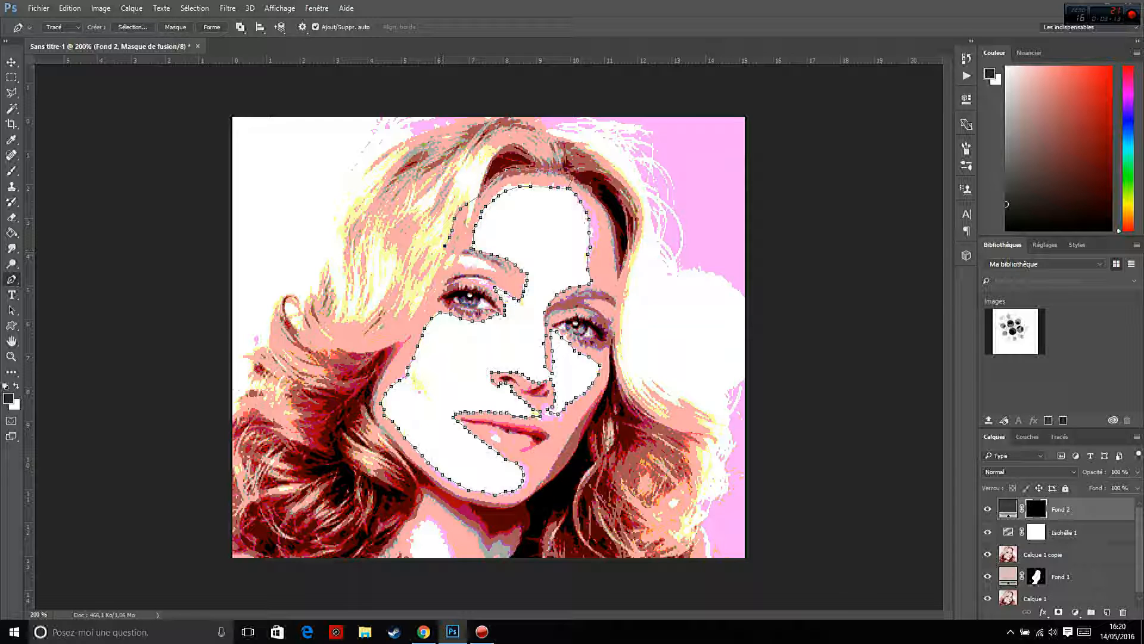
Continue the path down the left outer edge of the face, from the temple to the jaw.
{"action": "left_click", "coordinate": [432, 274]}
{"action": "left_click", "coordinate": [428, 284]}
{"action": "left_click", "coordinate": [422, 292]}
{"action": "left_click", "coordinate": [415, 304]}
{"action": "left_click", "coordinate": [411, 314]}
{"action": "left_click", "coordinate": [406, 331]}
{"action": "left_click", "coordinate": [388, 440]}
{"action": "left_click", "coordinate": [396, 449]}
{"action": "left_click", "coordinate": [402, 459]}
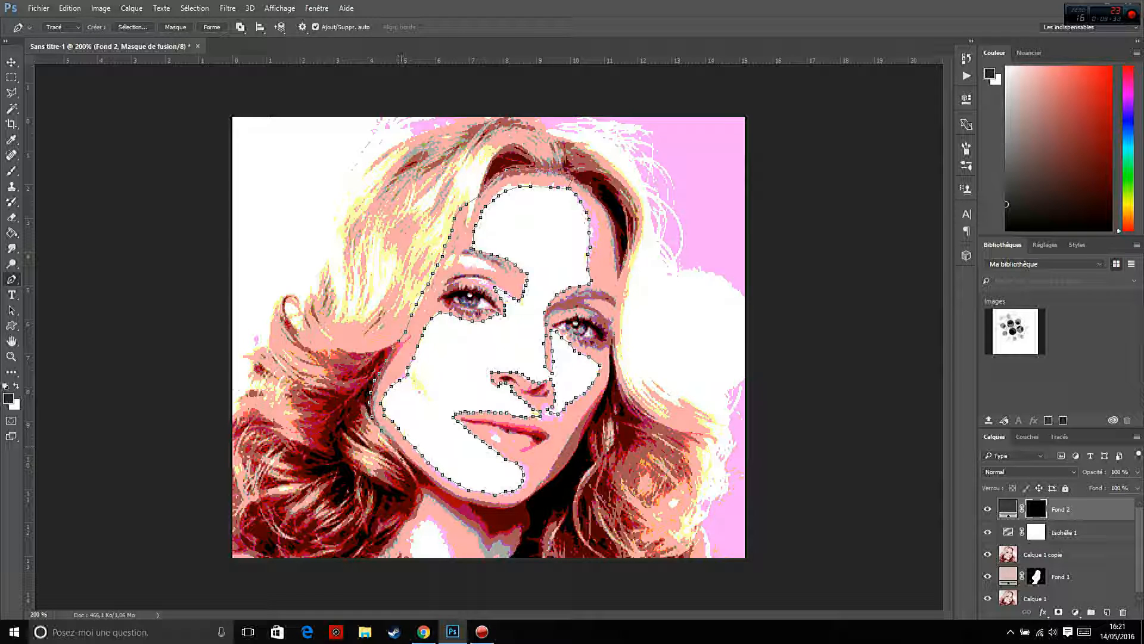
Trace the neck shadow down the left side, around the lit patch at the base, and up the right side.
{"action": "left_click", "coordinate": [409, 470]}
{"action": "left_click", "coordinate": [411, 482]}
{"action": "left_click", "coordinate": [409, 494]}
{"action": "left_click", "coordinate": [404, 505]}
{"action": "left_click", "coordinate": [395, 518]}
{"action": "left_click", "coordinate": [365, 550]}
{"action": "left_click", "coordinate": [362, 557]}
{"action": "left_click", "coordinate": [412, 541]}
{"action": "left_click", "coordinate": [424, 521]}
{"action": "left_click", "coordinate": [437, 528]}
{"action": "left_click", "coordinate": [449, 554]}
{"action": "left_click", "coordinate": [512, 558]}
{"action": "left_click", "coordinate": [518, 548]}
{"action": "left_click", "coordinate": [527, 531]}
{"action": "left_click", "coordinate": [528, 510]}
{"action": "left_click", "coordinate": [528, 504]}
{"action": "left_click", "coordinate": [532, 499]}
{"action": "left_click", "coordinate": [538, 494]}
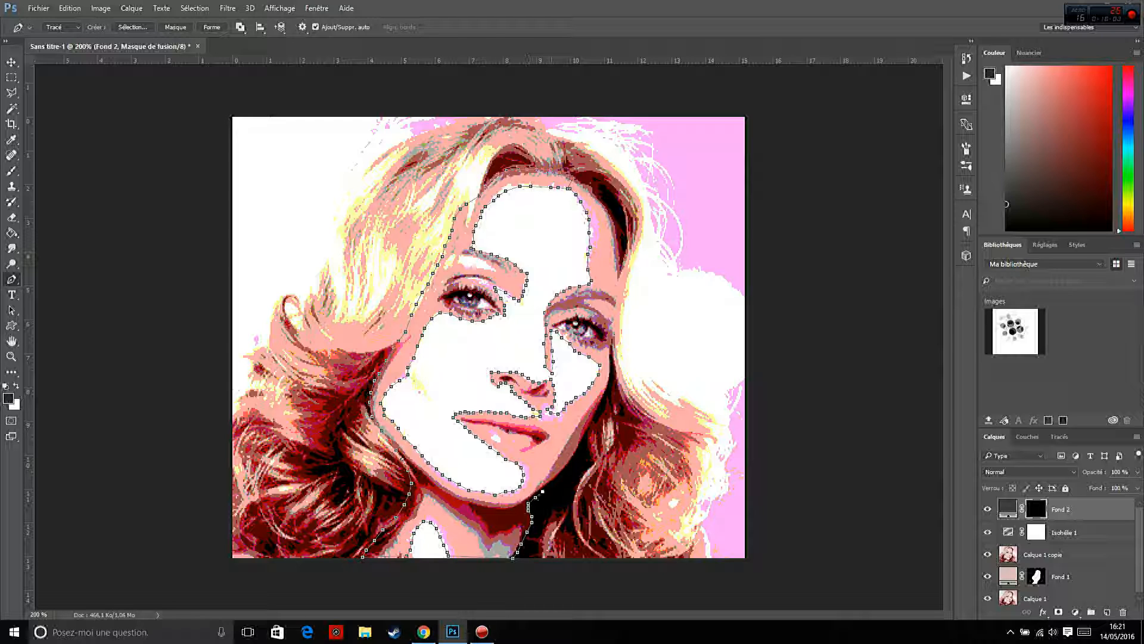
Continue the path from the jaw up the right outer edge of the face to the hairline.
{"action": "left_click", "coordinate": [543, 491]}
{"action": "left_click", "coordinate": [549, 484]}
{"action": "left_click", "coordinate": [557, 478]}
{"action": "left_click", "coordinate": [569, 465]}
{"action": "left_click", "coordinate": [574, 456]}
{"action": "left_click", "coordinate": [583, 438]}
{"action": "left_click", "coordinate": [588, 428]}
{"action": "left_click", "coordinate": [592, 419]}
{"action": "left_click", "coordinate": [597, 412]}
{"action": "left_click", "coordinate": [602, 402]}
{"action": "left_click", "coordinate": [605, 393]}
{"action": "left_click", "coordinate": [611, 377]}
{"action": "left_click", "coordinate": [612, 369]}
{"action": "left_click", "coordinate": [612, 359]}
{"action": "left_click", "coordinate": [614, 324]}
{"action": "left_click", "coordinate": [622, 303]}
{"action": "left_click", "coordinate": [624, 275]}
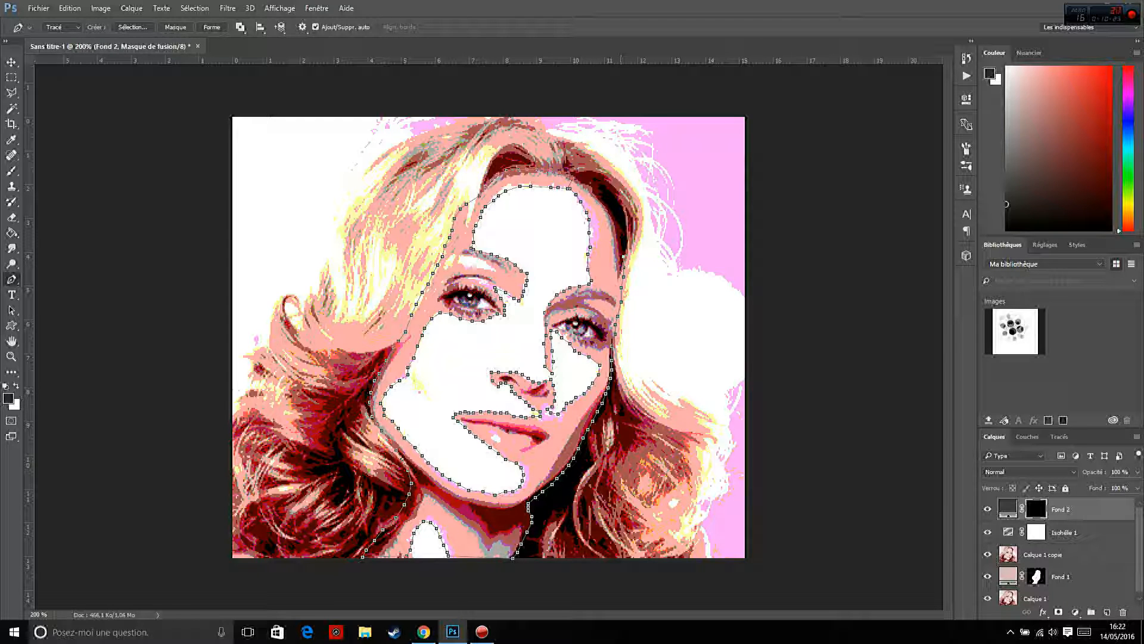
{"action": "left_click", "coordinate": [621, 237]}
{"action": "left_click", "coordinate": [615, 223]}
{"action": "left_click", "coordinate": [609, 209]}
{"action": "left_click", "coordinate": [602, 199]}
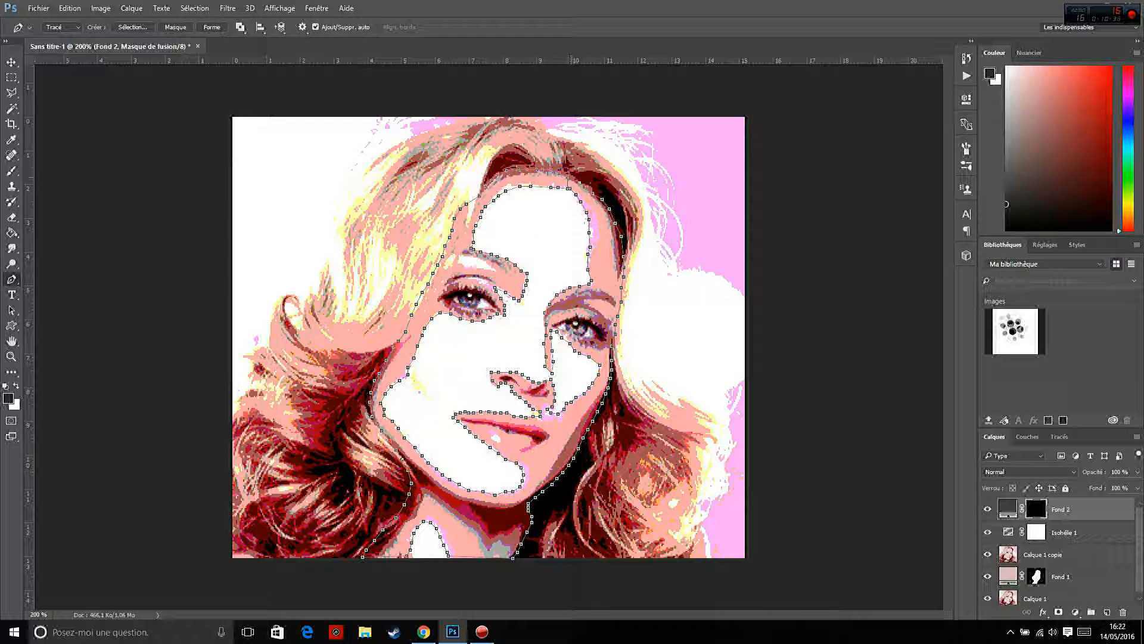
Convert the shadow path to a selection, fill it with white on the Fond 2 mask, and deselect.
{"action": "key", "text": "ctrl+Return"}
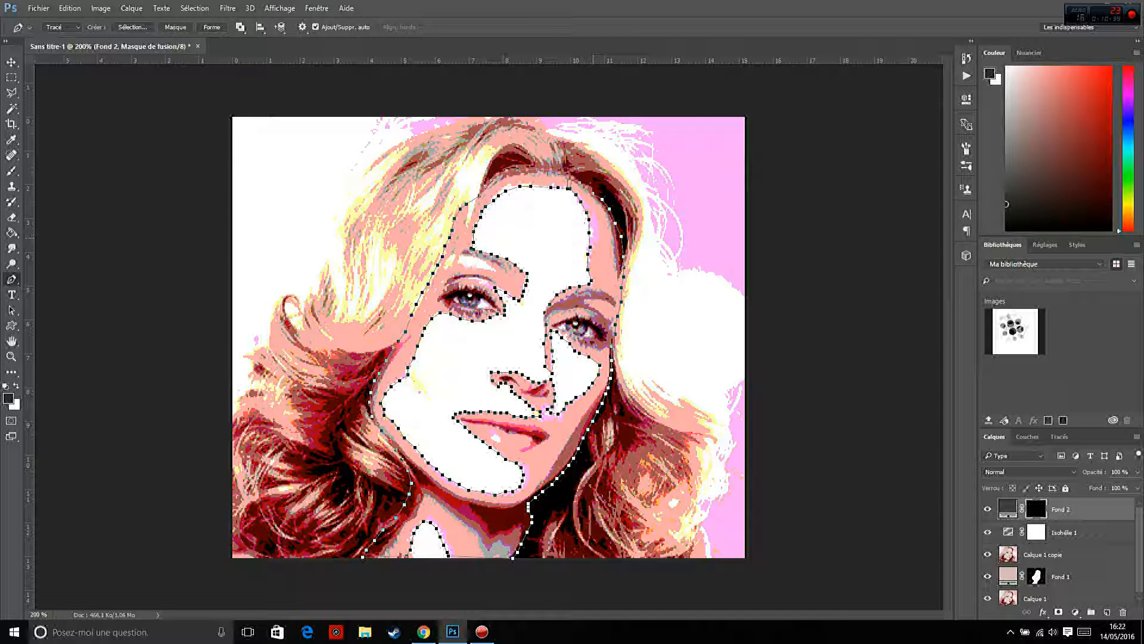
{"action": "key", "text": "ctrl+Return"}
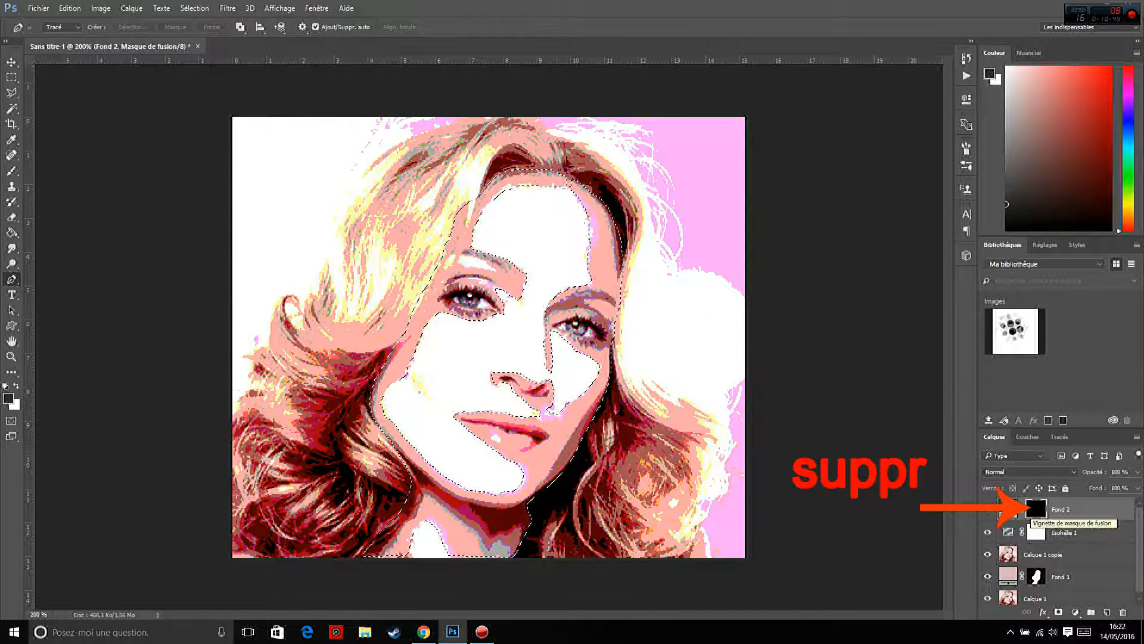
{"action": "key", "text": "Delete"}
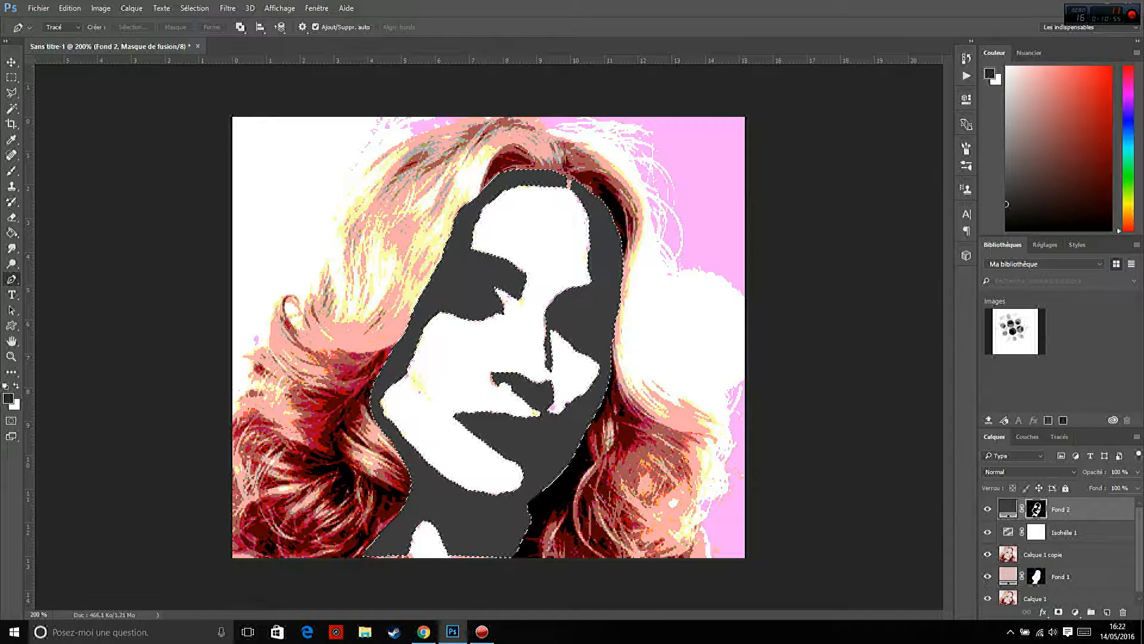
{"action": "key", "text": "ctrl+d"}
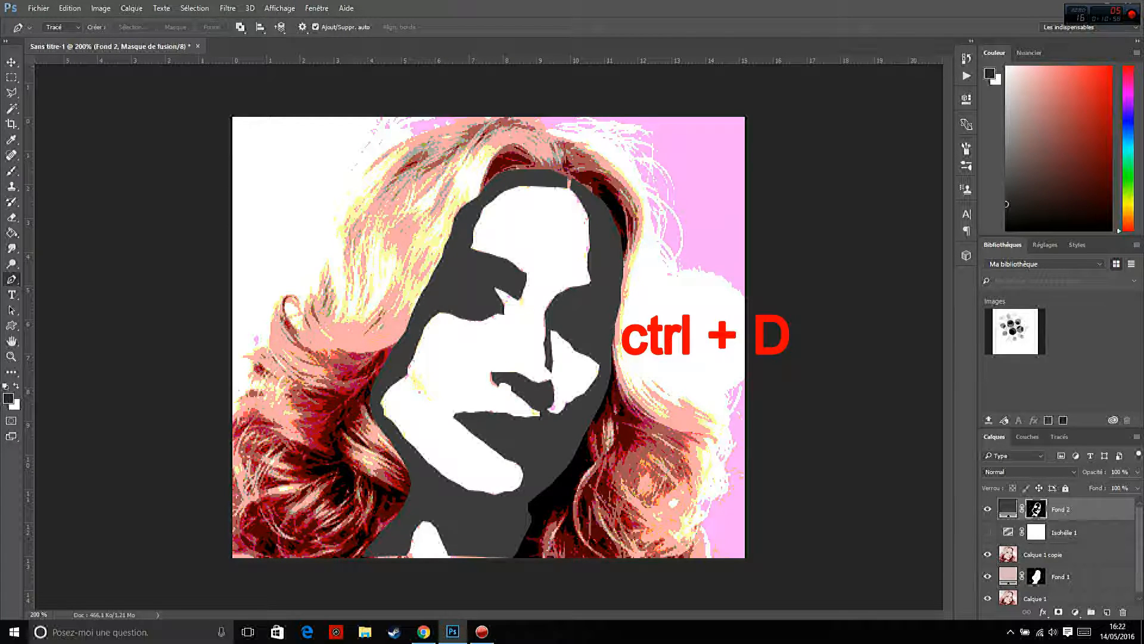
Hide the Isohélie 1 layer and set the Fond 2 layer's blend mode to Produit (Multiply).
{"action": "left_click", "coordinate": [988, 532]}
{"action": "left_click", "coordinate": [1007, 508]}
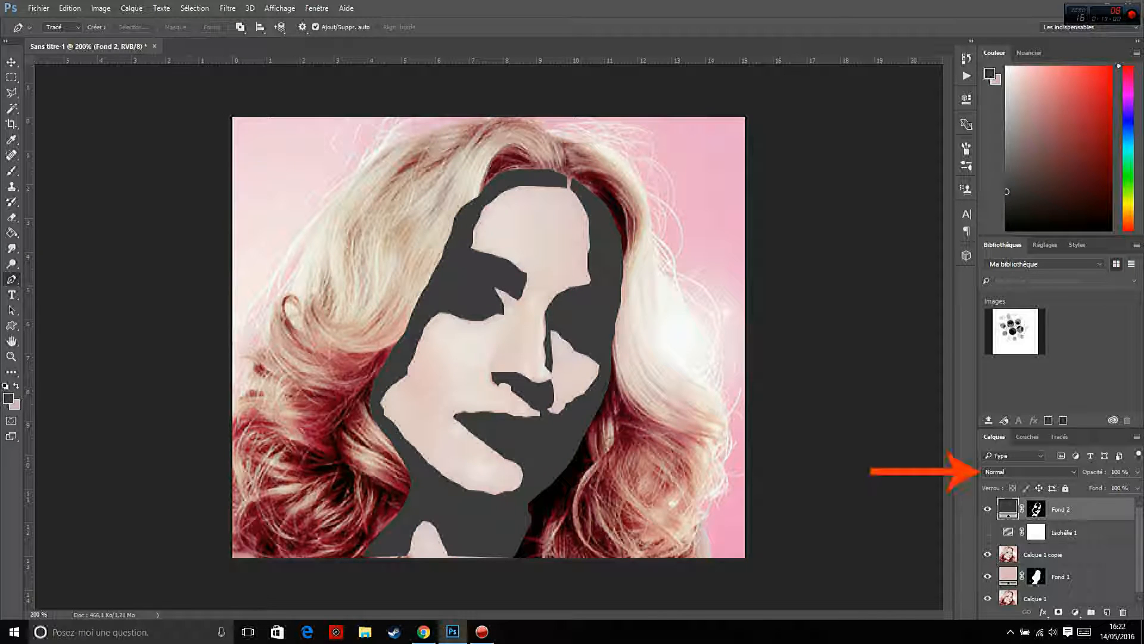
{"action": "left_click", "coordinate": [1029, 471]}
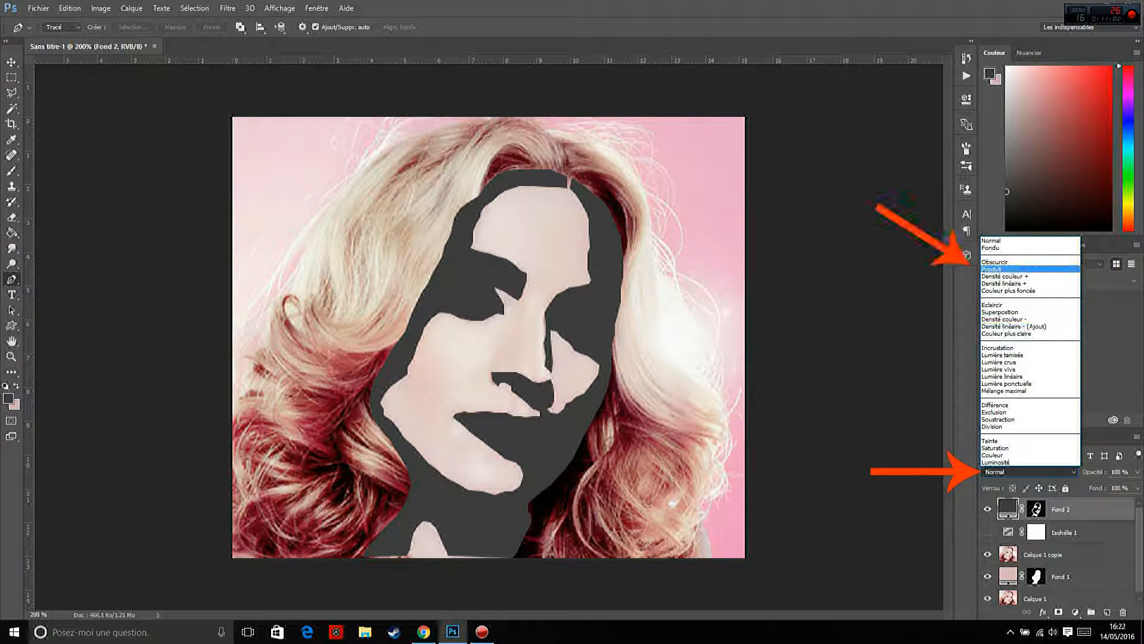
{"action": "left_click", "coordinate": [991, 269]}
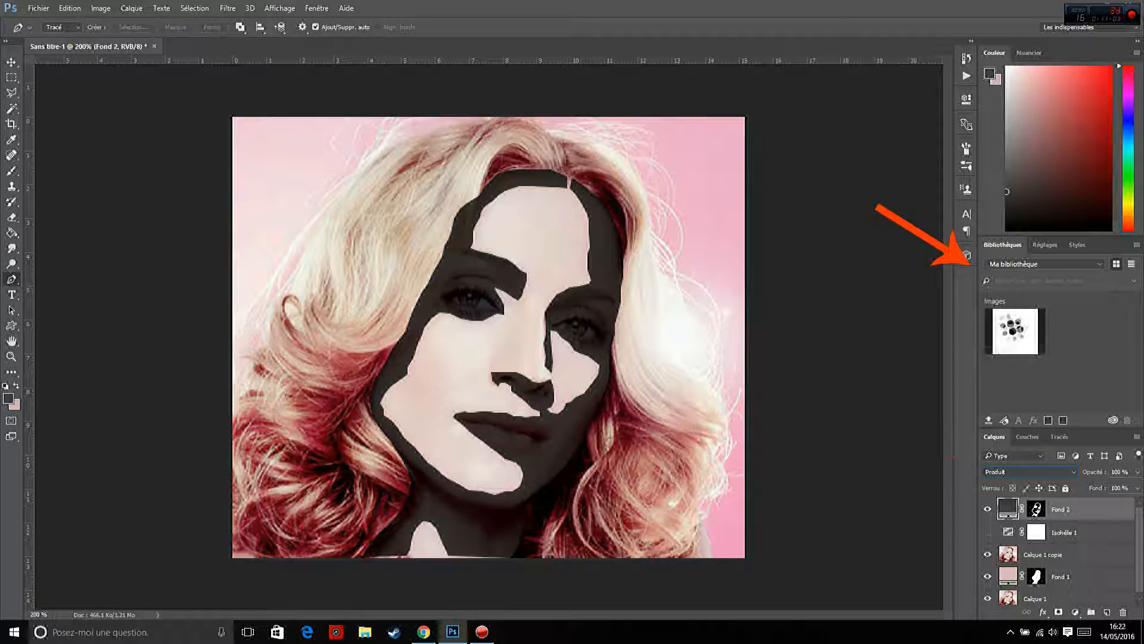
Hide the Calque 1 copie layer and lower the Fond 2 layer's opacity to about 20%.
{"action": "left_click", "coordinate": [987, 554]}
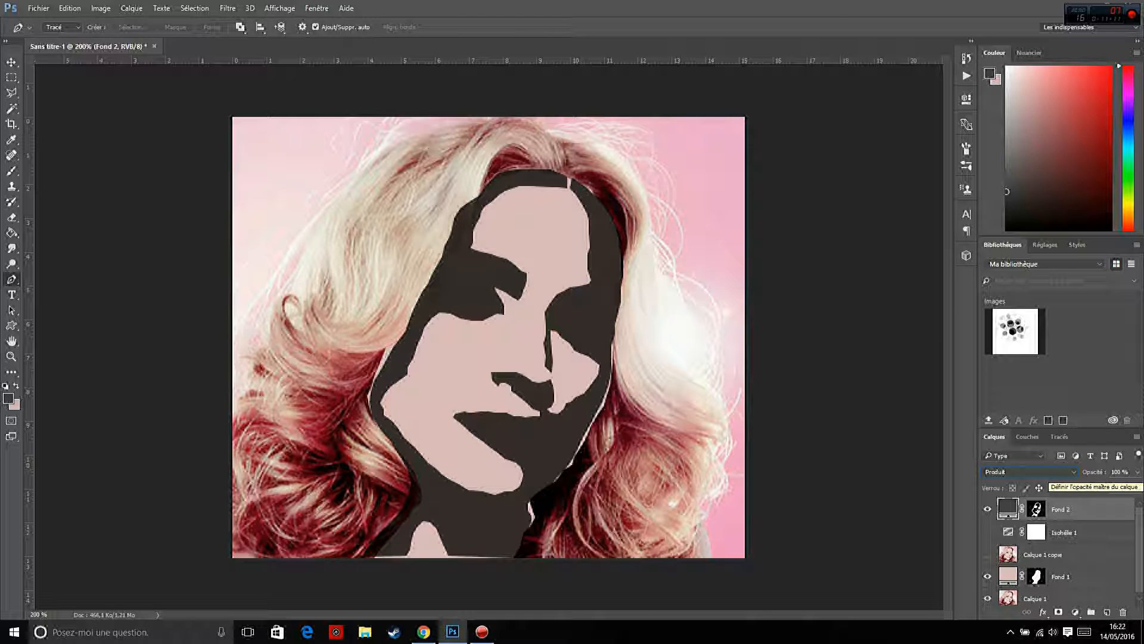
{"action": "left_click", "coordinate": [1137, 471]}
{"action": "left_click_drag", "start_coordinate": [1136, 487], "coordinate": [1092, 488]}
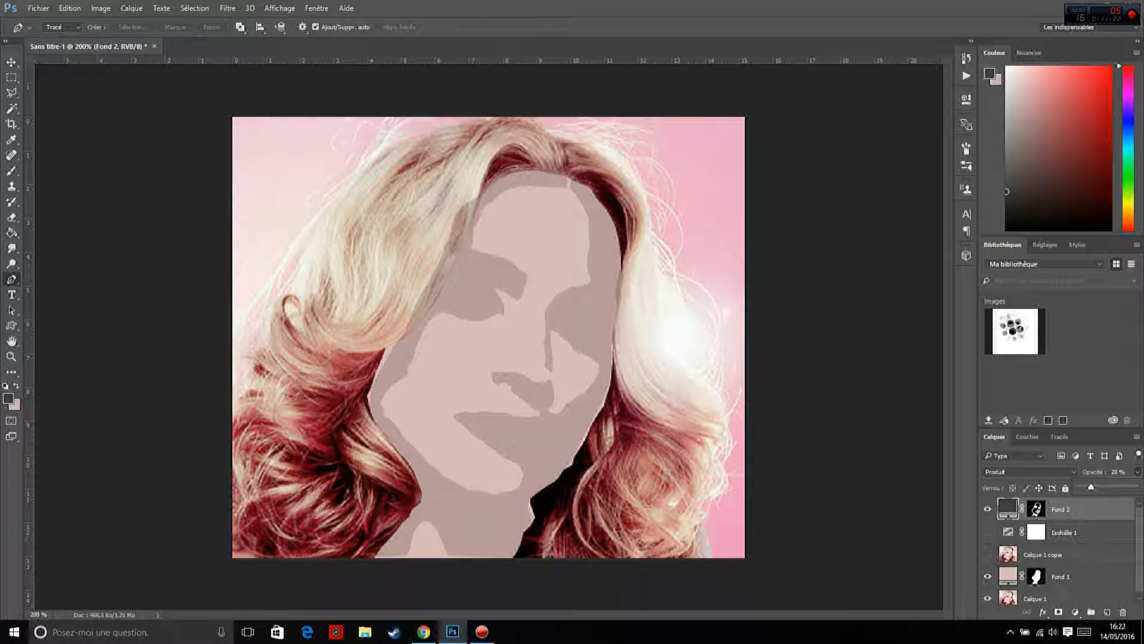
{"action": "key", "text": "Return"}
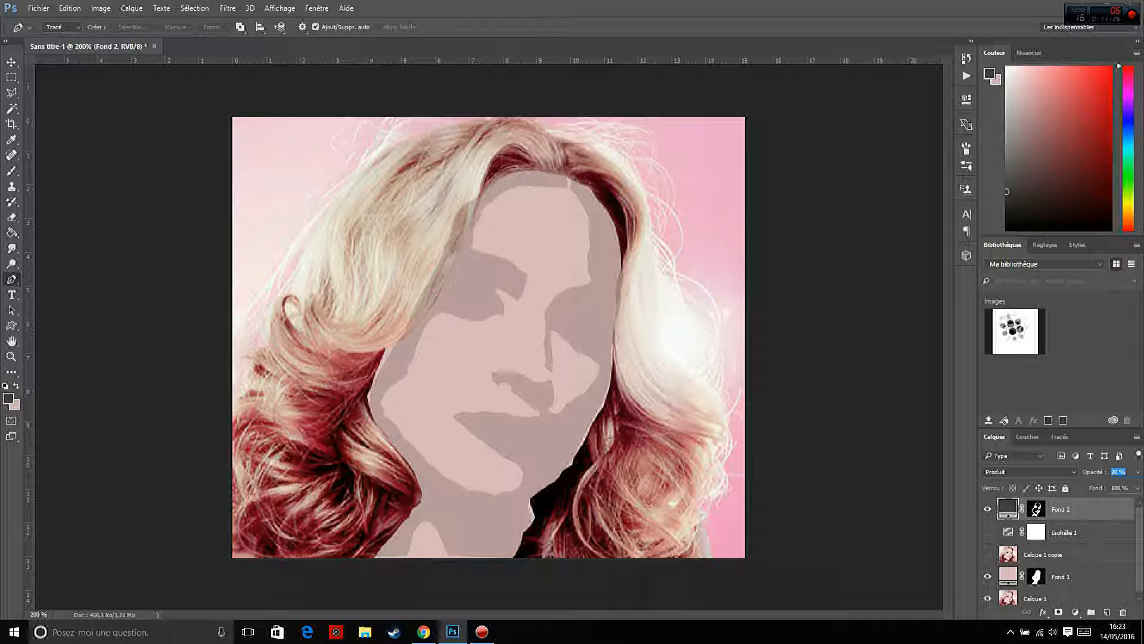
Move the Calque 1 copie layer above Fond 2 and make it visible.
{"action": "left_click", "coordinate": [1043, 554]}
{"action": "left_click_drag", "start_coordinate": [1043, 555], "coordinate": [1040, 508]}
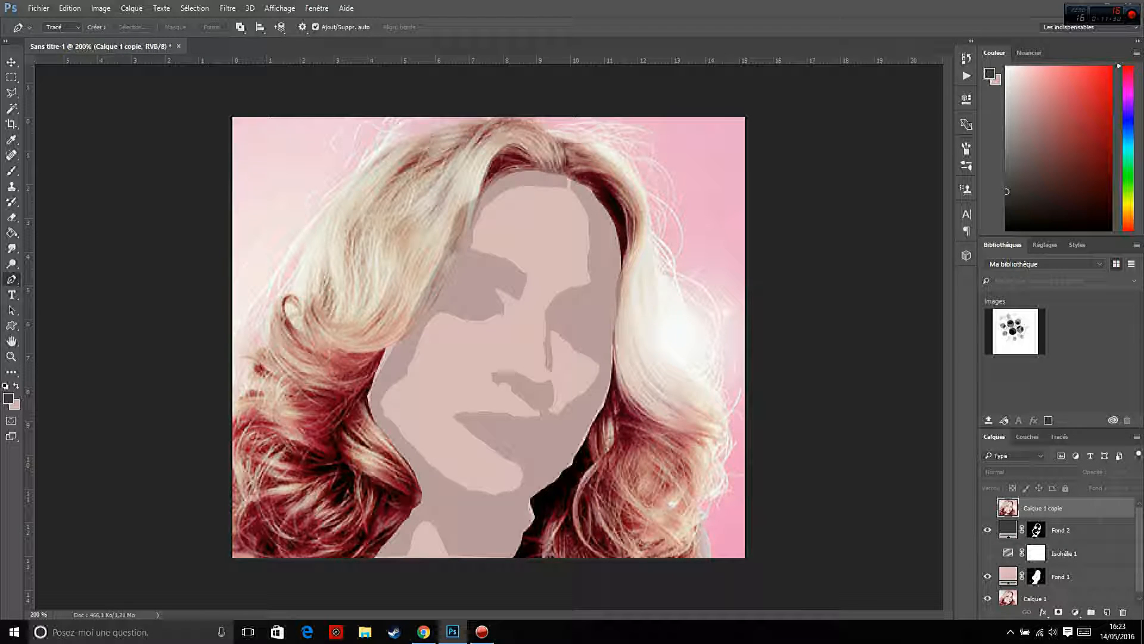
{"action": "left_click", "coordinate": [987, 508]}
{"action": "left_click", "coordinate": [988, 508]}
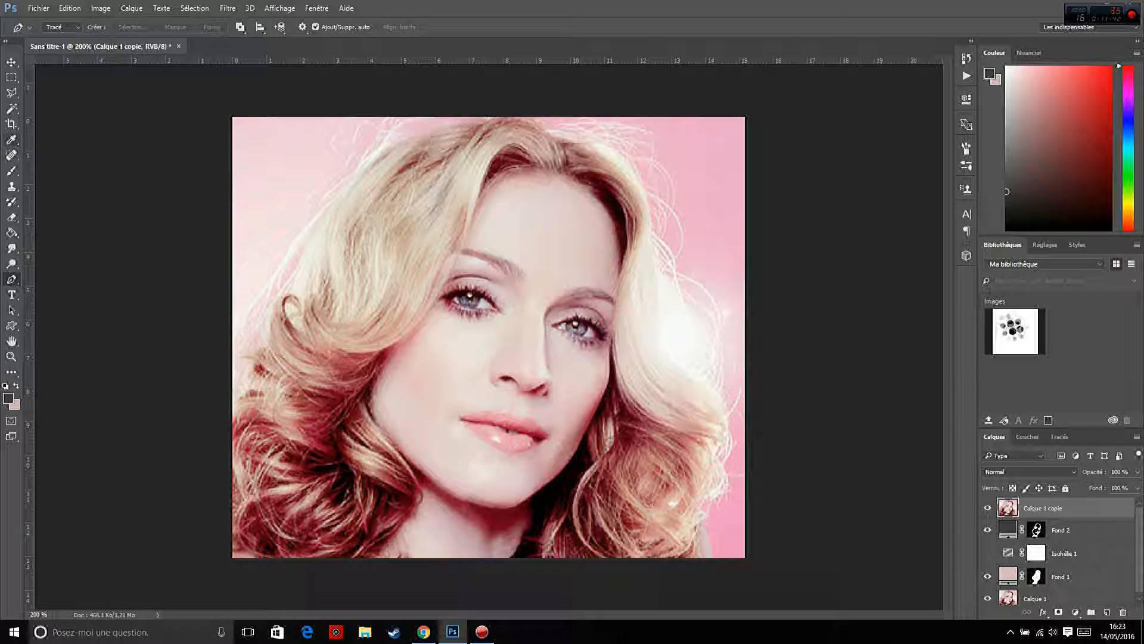
Sample a light beige from the blonde hair left of the face as the foreground color with the Eyedropper.
{"action": "left_click", "coordinate": [11, 140]}
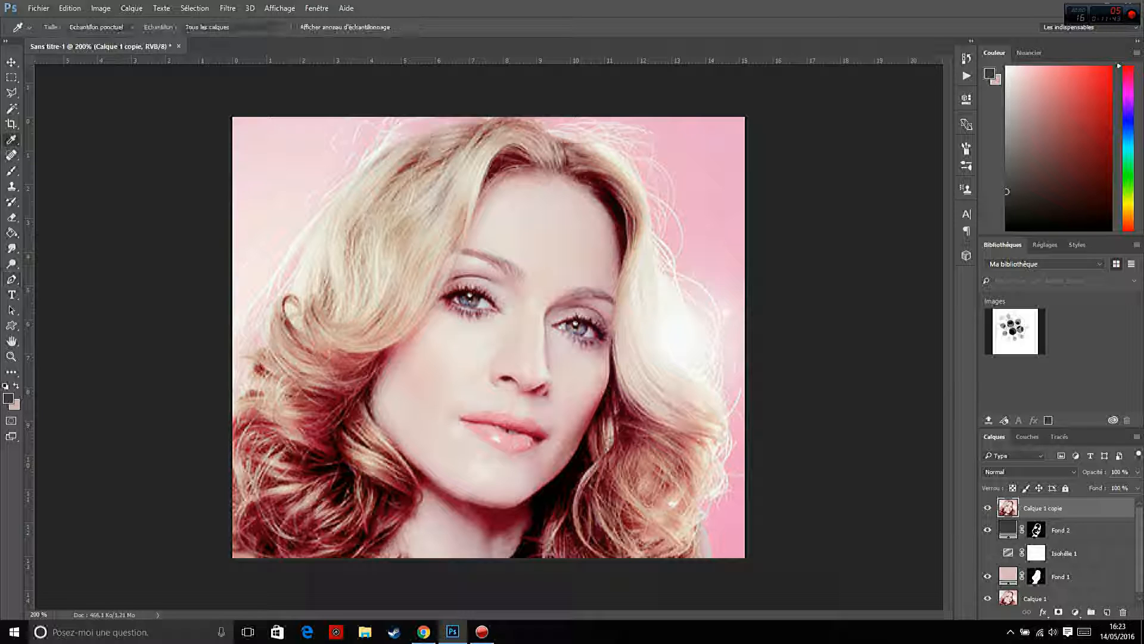
{"action": "left_click", "coordinate": [389, 333]}
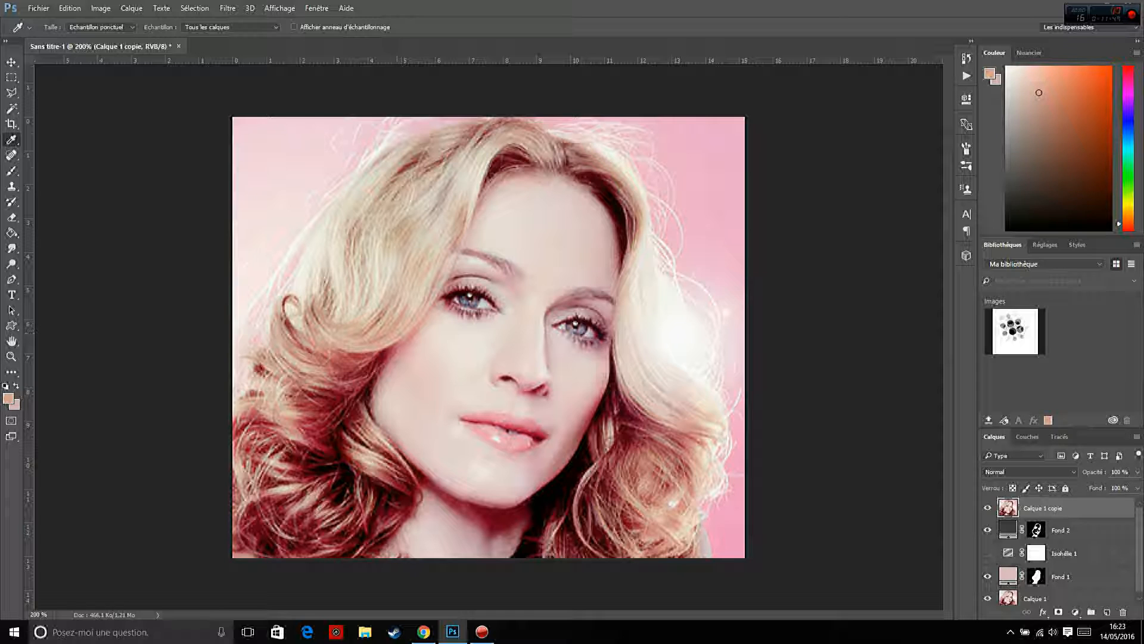
{"action": "left_click", "coordinate": [415, 299]}
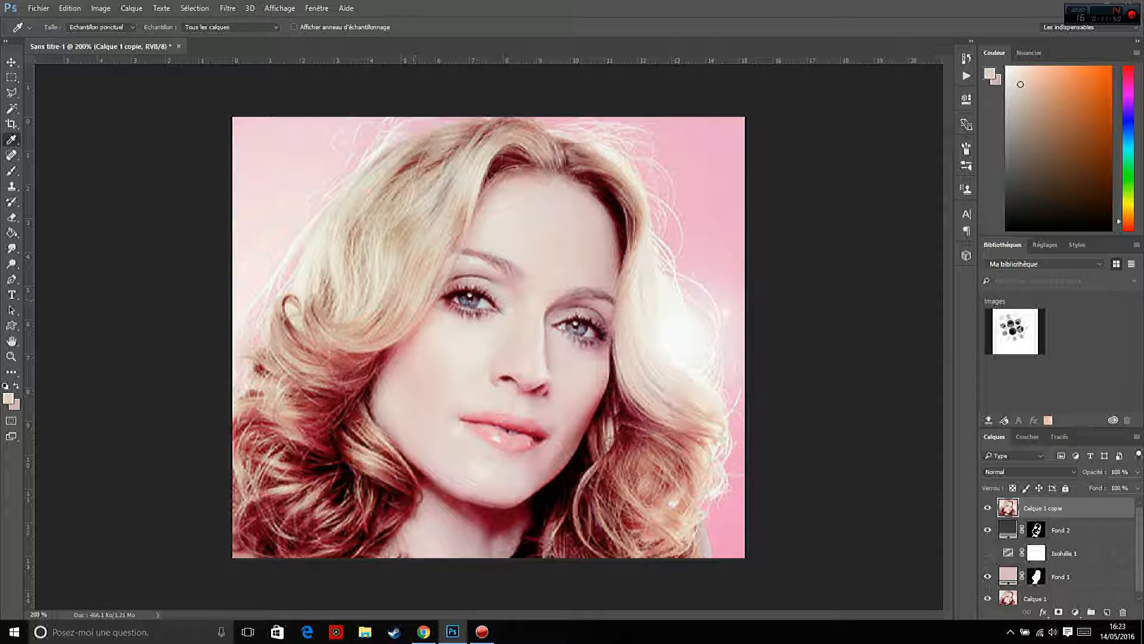
{"action": "left_click", "coordinate": [406, 307]}
{"action": "left_click", "coordinate": [381, 308]}
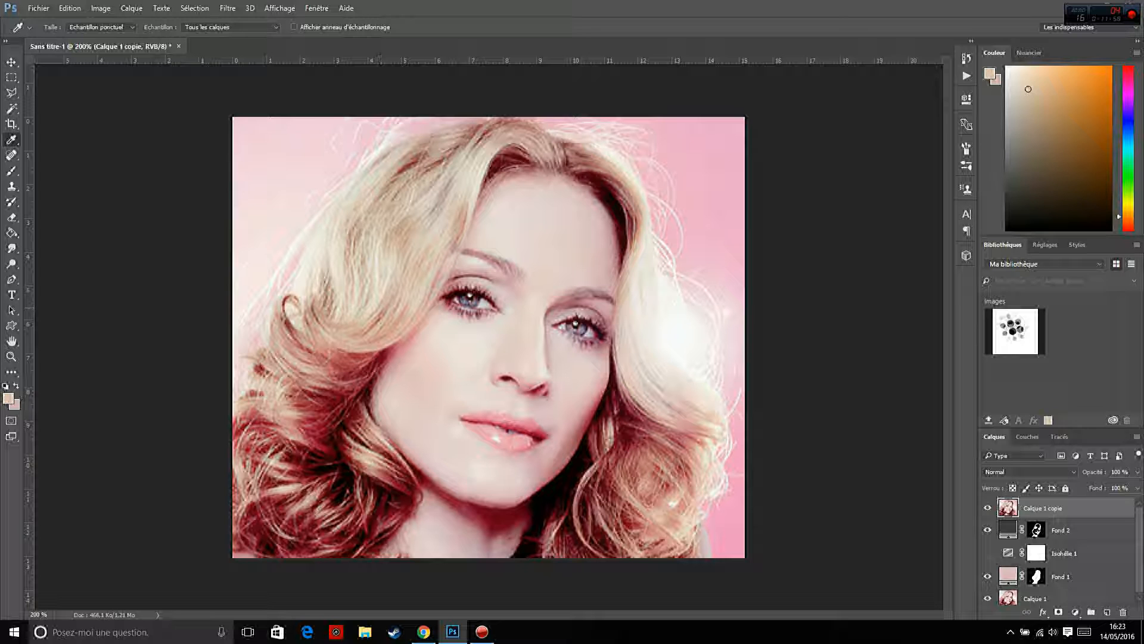
Add a beige #ddc5ad solid color fill layer above Calque 1 copie with its mask inverted to black, and return to the Pen tool.
{"action": "left_click", "coordinate": [1075, 611]}
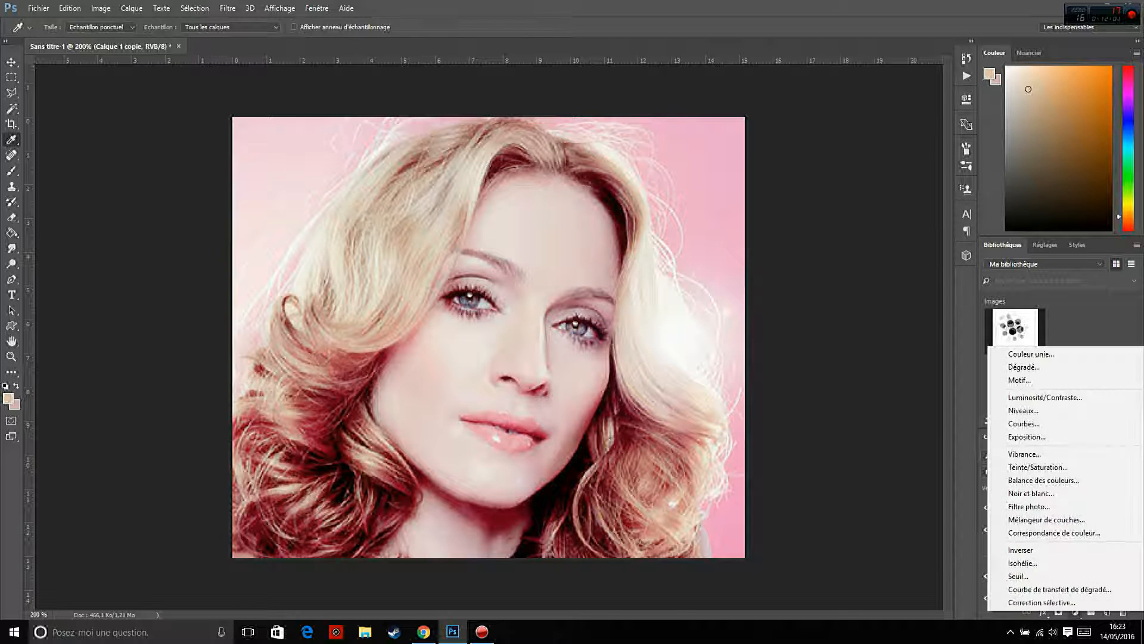
{"action": "left_click", "coordinate": [1013, 353]}
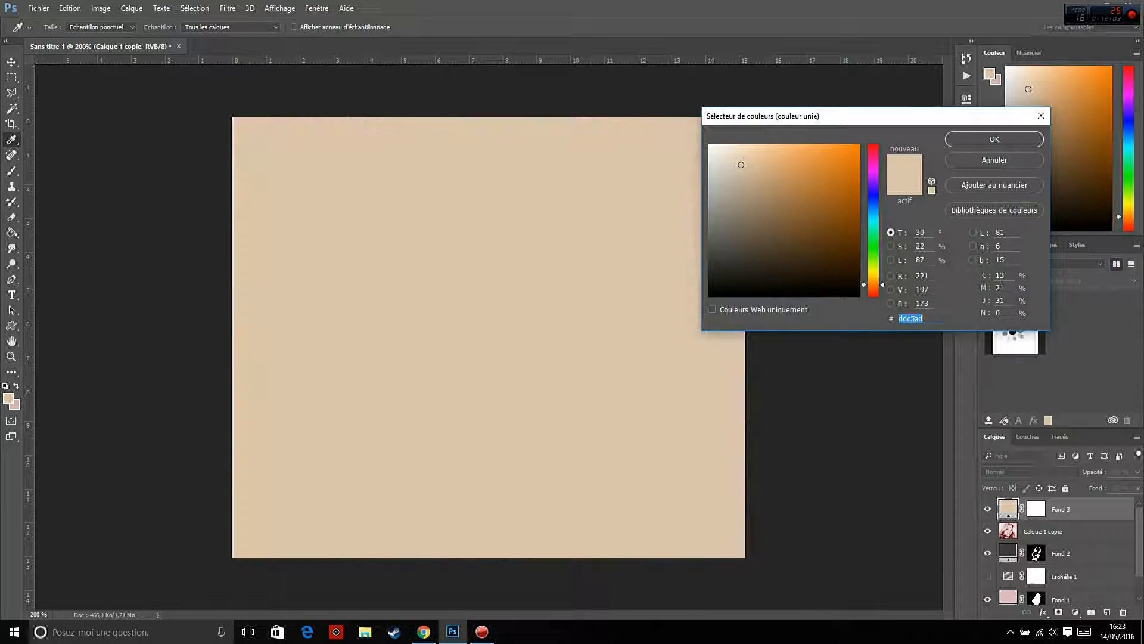
{"action": "key", "text": "Return"}
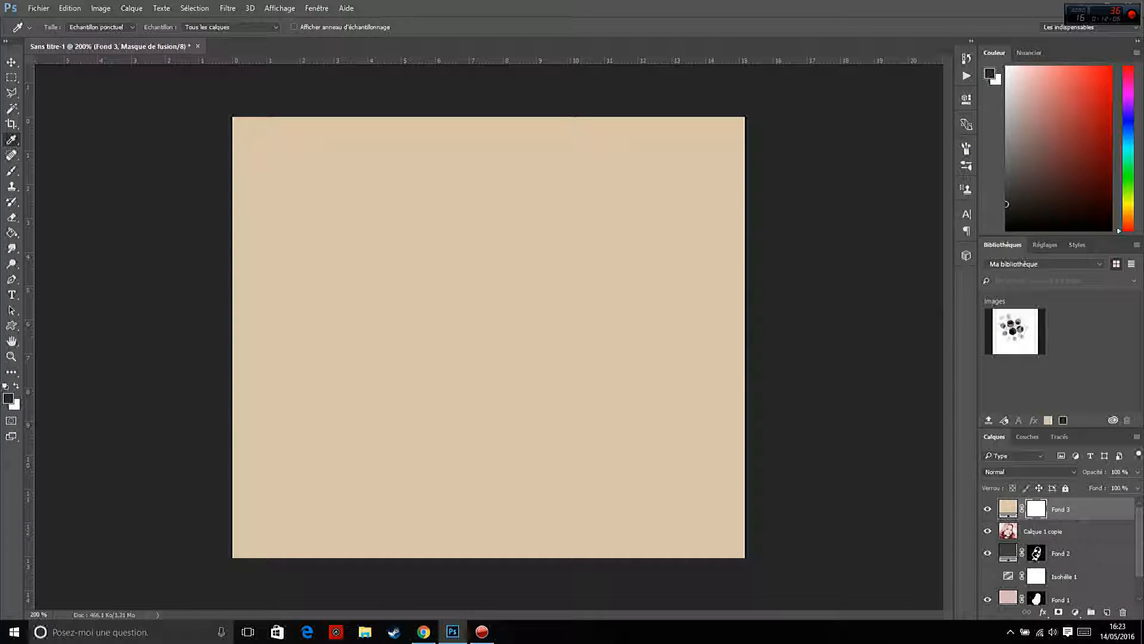
{"action": "key", "text": "ctrl+i"}
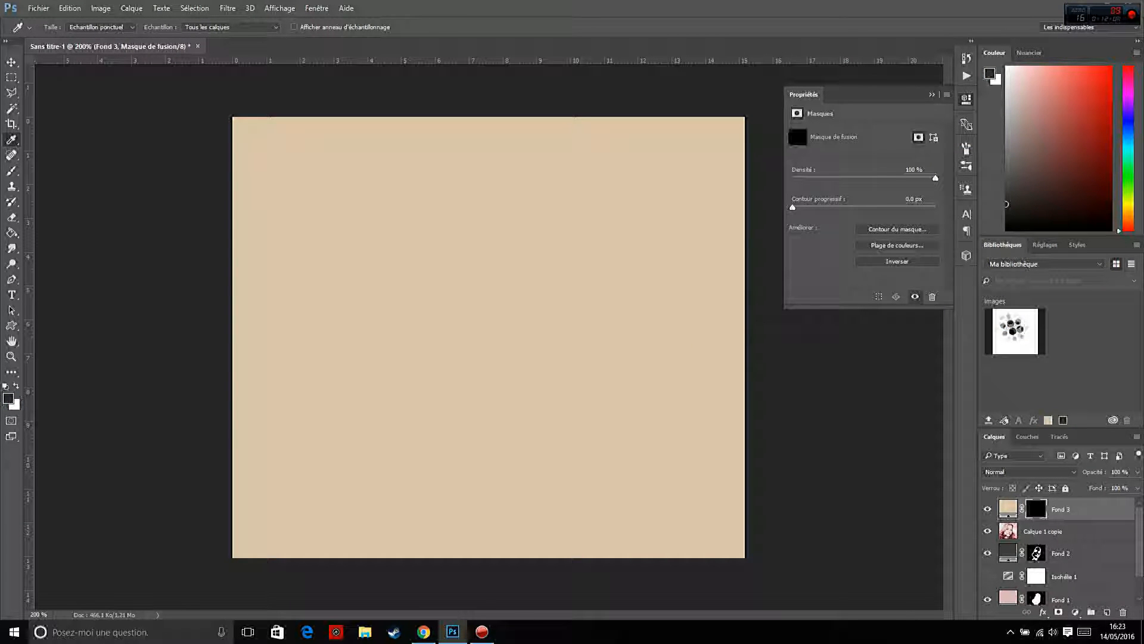
{"action": "left_click", "coordinate": [932, 95]}
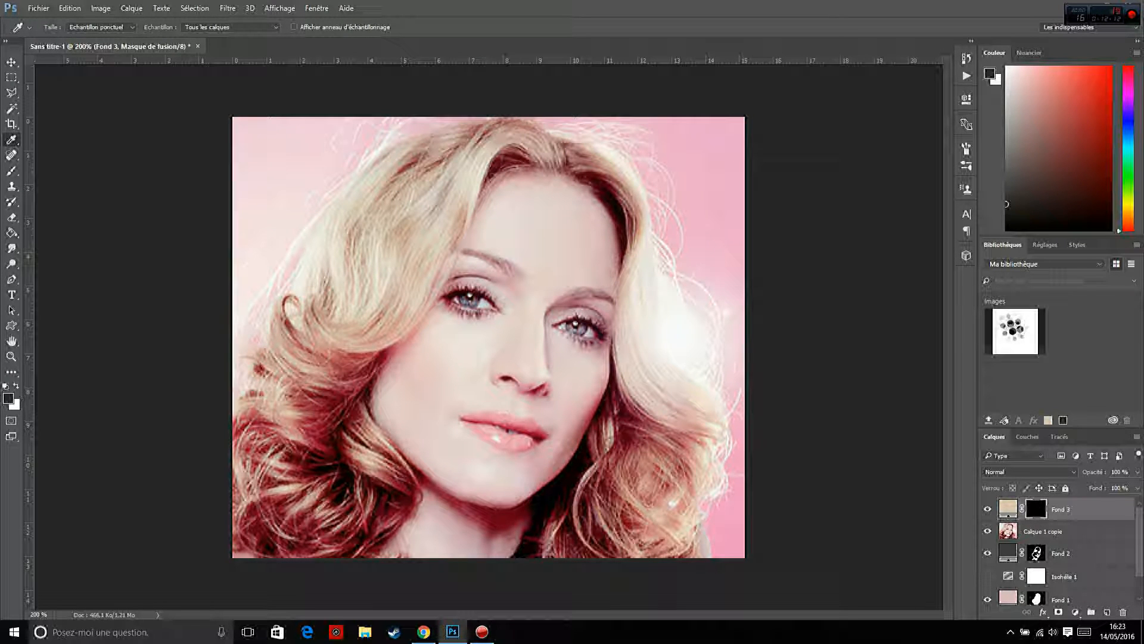
{"action": "left_click", "coordinate": [11, 279]}
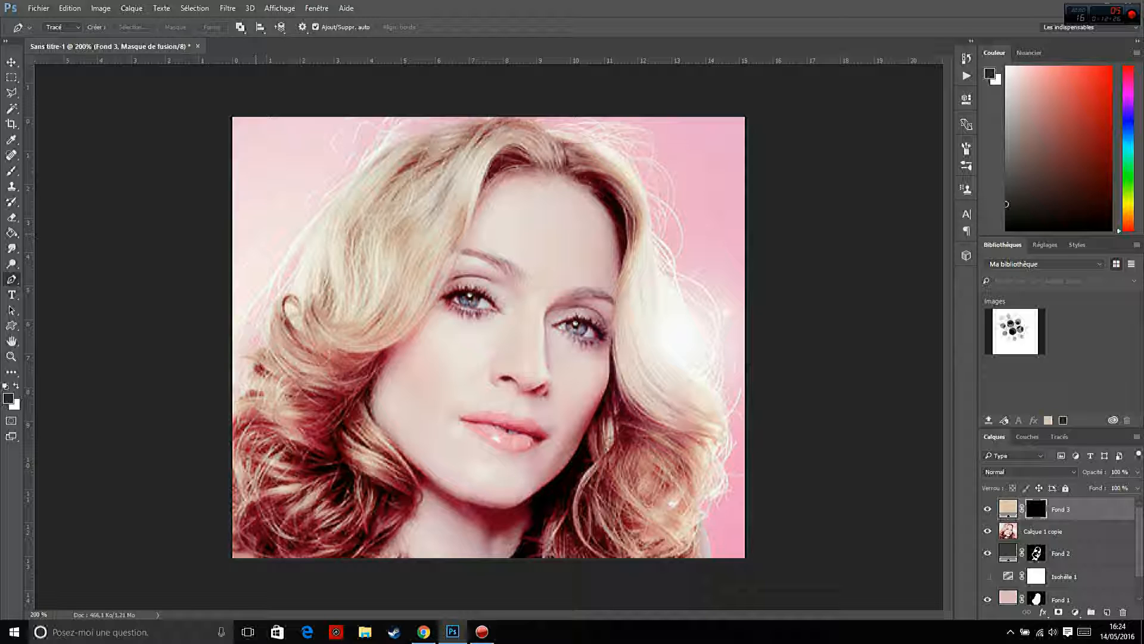
Trace the hair's outer contour with the Pen tool from the hair right of the face over the crown to the upper-left side.
{"action": "left_click", "coordinate": [678, 272]}
{"action": "left_click", "coordinate": [676, 263]}
{"action": "left_click", "coordinate": [671, 251]}
{"action": "left_click", "coordinate": [663, 242]}
{"action": "left_click", "coordinate": [659, 237]}
{"action": "left_click", "coordinate": [660, 225]}
{"action": "left_click", "coordinate": [659, 214]}
{"action": "left_click", "coordinate": [658, 206]}
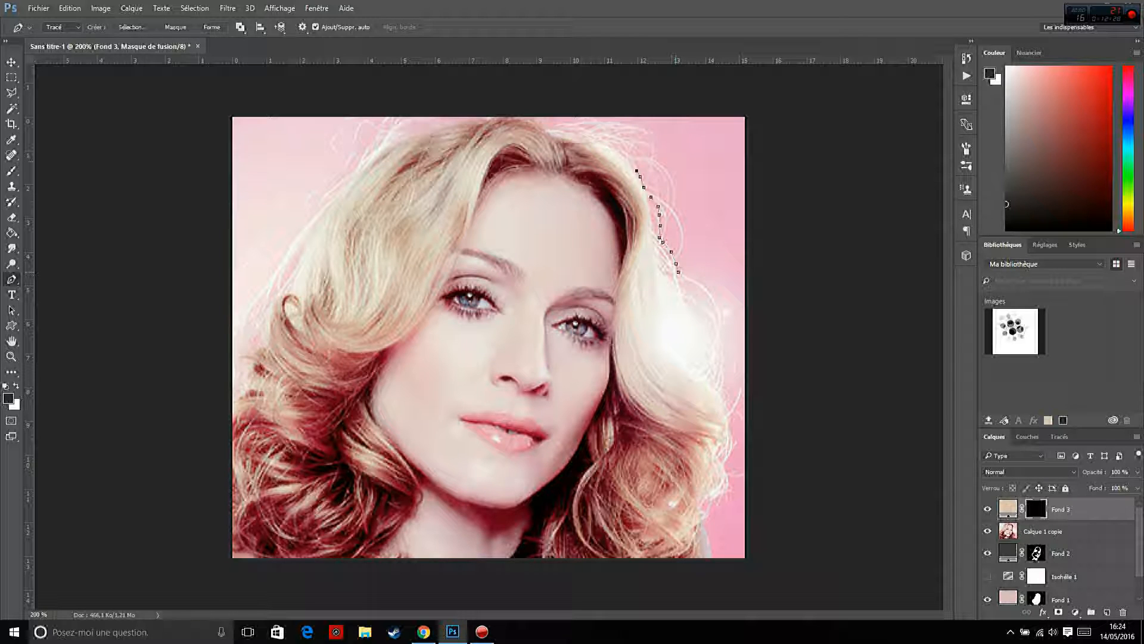
{"action": "left_click", "coordinate": [461, 124]}
{"action": "left_click", "coordinate": [445, 125]}
{"action": "left_click", "coordinate": [433, 131]}
{"action": "left_click", "coordinate": [415, 136]}
{"action": "left_click", "coordinate": [400, 144]}
{"action": "left_click", "coordinate": [381, 152]}
{"action": "left_click", "coordinate": [372, 159]}
{"action": "left_click", "coordinate": [361, 167]}
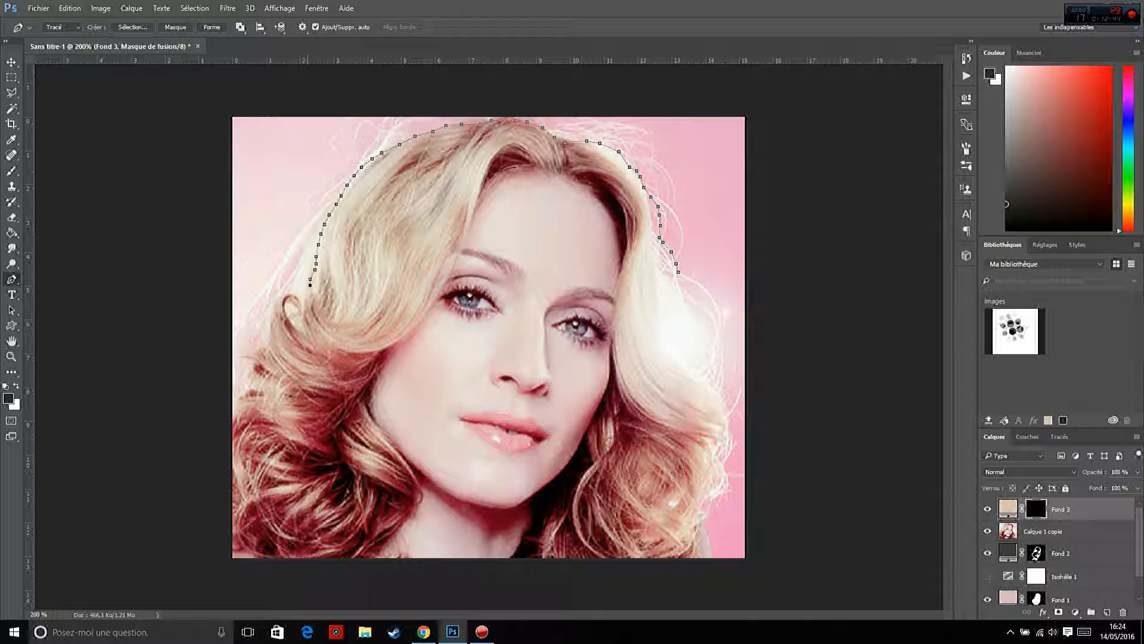
Continue the hair path down the image's left edge and along its lower edge to the base of the neck.
{"action": "left_click", "coordinate": [232, 419]}
{"action": "left_click", "coordinate": [232, 484]}
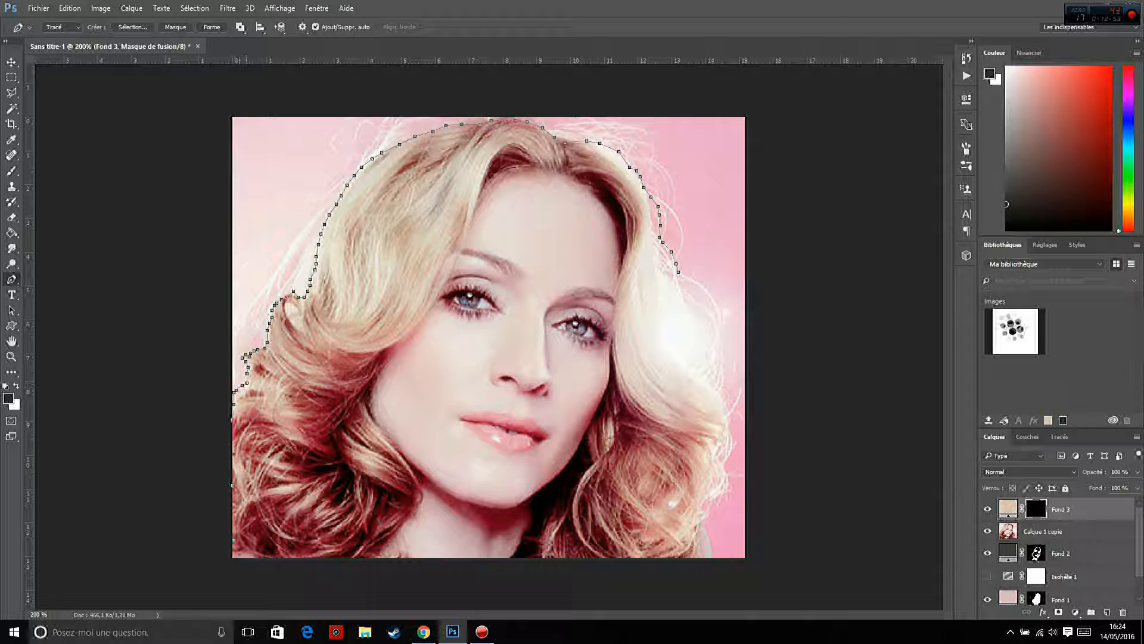
{"action": "left_click", "coordinate": [232, 540]}
{"action": "left_click", "coordinate": [247, 558]}
{"action": "left_click", "coordinate": [252, 561]}
{"action": "left_click", "coordinate": [376, 558]}
Continue the hair path up the neck and along the boundary between the left-side curls, jaw and cheek.
{"action": "left_click", "coordinate": [406, 462]}
{"action": "left_click", "coordinate": [396, 452]}
{"action": "left_click", "coordinate": [388, 444]}
{"action": "left_click", "coordinate": [376, 427]}
{"action": "left_click", "coordinate": [367, 409]}
{"action": "left_click", "coordinate": [364, 400]}
{"action": "left_click", "coordinate": [364, 391]}
{"action": "left_click", "coordinate": [371, 383]}
{"action": "left_click", "coordinate": [376, 376]}
{"action": "left_click", "coordinate": [379, 368]}
{"action": "left_click", "coordinate": [384, 359]}
{"action": "left_click", "coordinate": [386, 354]}
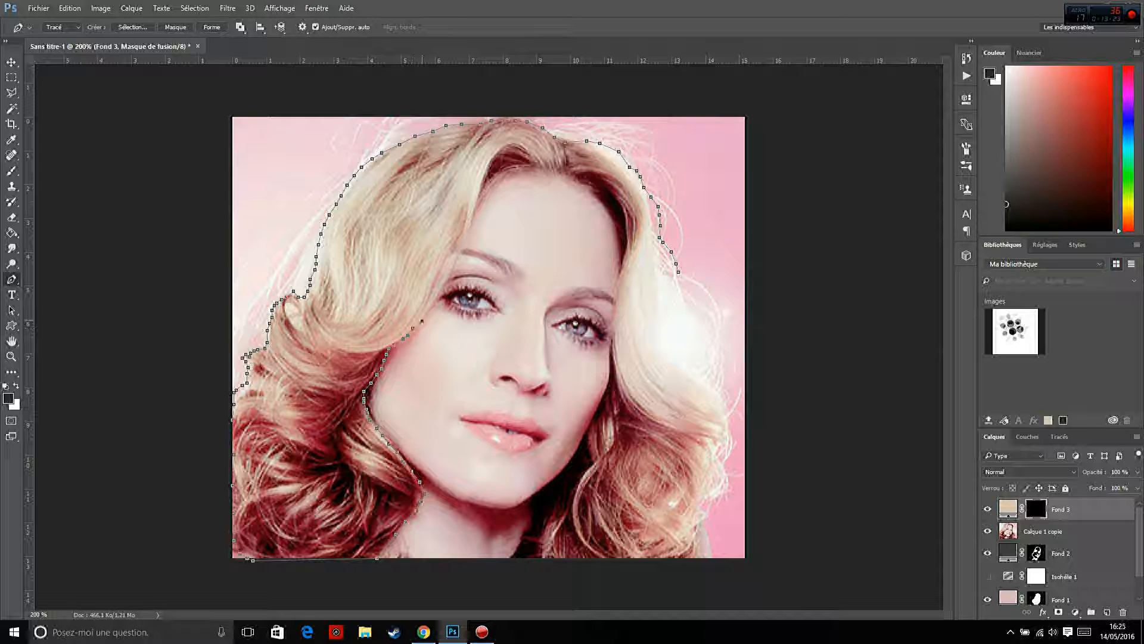
Extend the hair path from the left cheek up past the temple and along the forehead hairline to its right side.
{"action": "left_click", "coordinate": [429, 312]}
{"action": "left_click", "coordinate": [433, 302]}
{"action": "left_click", "coordinate": [447, 275]}
{"action": "left_click", "coordinate": [450, 266]}
{"action": "left_click", "coordinate": [455, 257]}
{"action": "left_click", "coordinate": [458, 247]}
{"action": "left_click", "coordinate": [463, 237]}
{"action": "left_click", "coordinate": [467, 227]}
{"action": "left_click", "coordinate": [470, 220]}
{"action": "left_click", "coordinate": [475, 206]}
{"action": "left_click", "coordinate": [490, 168]}
{"action": "left_click", "coordinate": [497, 160]}
{"action": "left_click", "coordinate": [503, 154]}
{"action": "left_click", "coordinate": [507, 151]}
{"action": "left_click", "coordinate": [513, 151]}
{"action": "left_click", "coordinate": [519, 157]}
{"action": "left_click", "coordinate": [525, 160]}
{"action": "left_click", "coordinate": [577, 179]}
{"action": "left_click", "coordinate": [623, 212]}
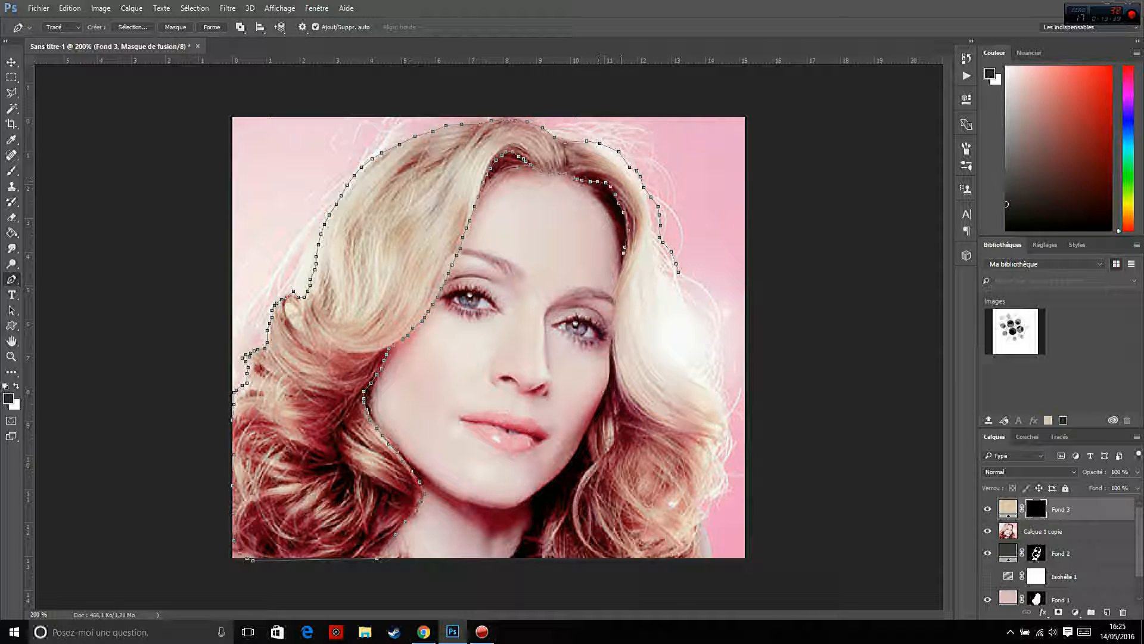
Continue the hair path down the right side of the face and jaw toward the neck.
{"action": "left_click", "coordinate": [621, 263]}
{"action": "left_click", "coordinate": [614, 323]}
{"action": "left_click", "coordinate": [614, 357]}
{"action": "left_click", "coordinate": [611, 386]}
{"action": "left_click", "coordinate": [594, 418]}
{"action": "left_click", "coordinate": [587, 465]}
{"action": "left_click", "coordinate": [569, 490]}
{"action": "left_click", "coordinate": [549, 519]}
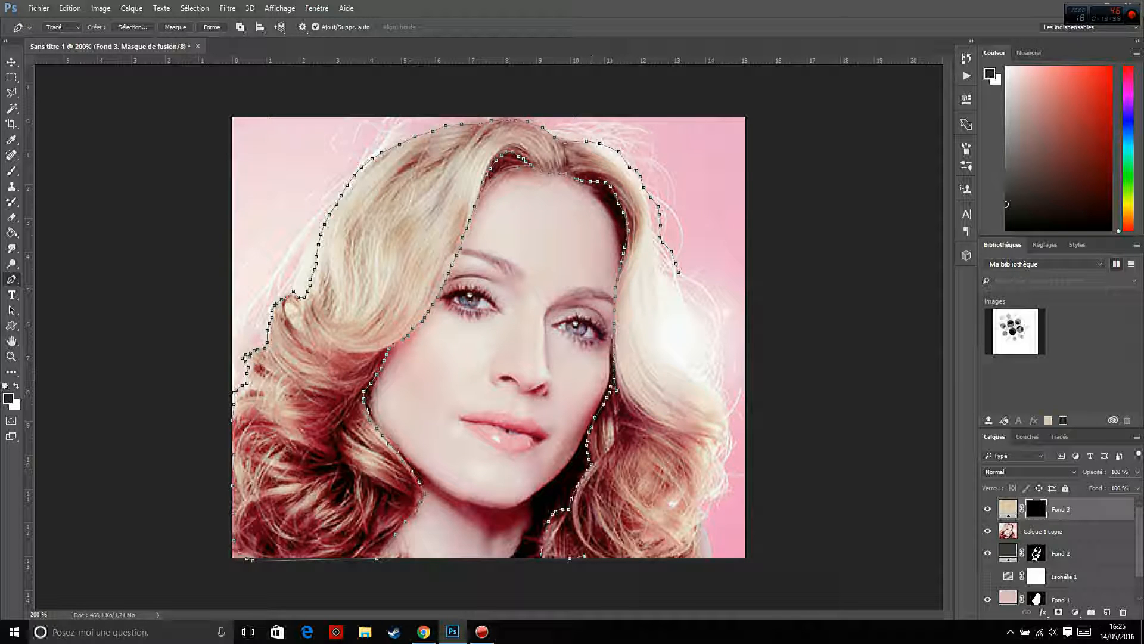
Close the hair path along the image's lower edge and up the outer contour of the right-side curls.
{"action": "left_click", "coordinate": [609, 556]}
{"action": "left_click", "coordinate": [708, 555]}
{"action": "left_click", "coordinate": [699, 513]}
{"action": "left_click", "coordinate": [729, 488]}
{"action": "left_click", "coordinate": [732, 441]}
{"action": "left_click", "coordinate": [714, 390]}
{"action": "left_click", "coordinate": [695, 371]}
{"action": "left_click", "coordinate": [703, 349]}
{"action": "left_click", "coordinate": [683, 299]}
{"action": "left_click", "coordinate": [677, 273]}
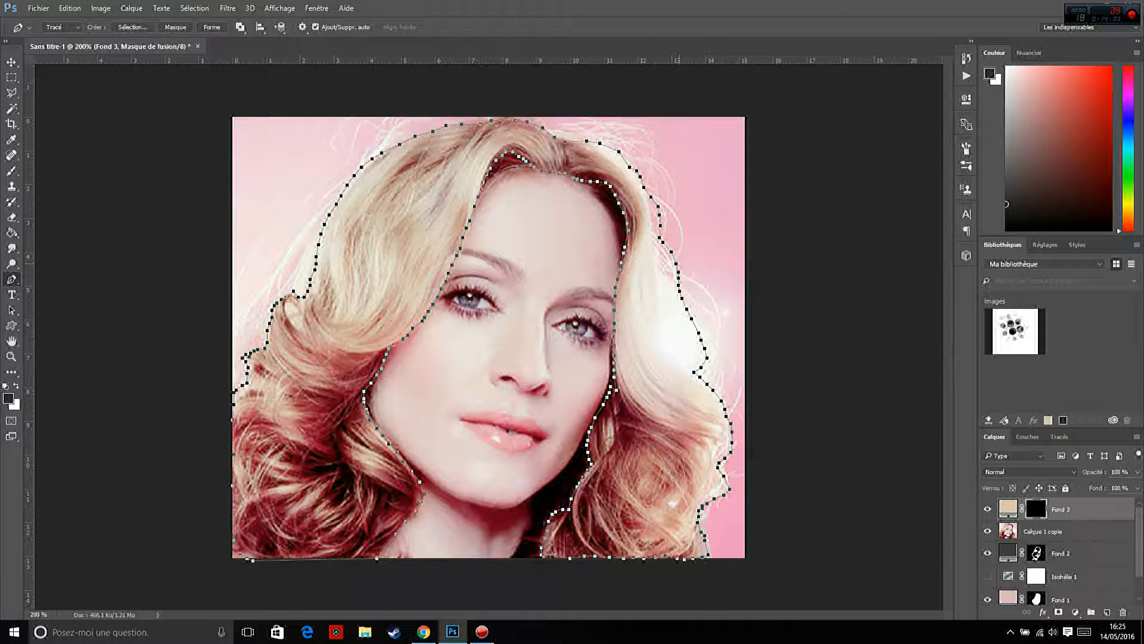
Convert the hair path to a selection, fill it with white on the Fond 3 mask and deselect.
{"action": "key", "text": "ctrl+Return"}
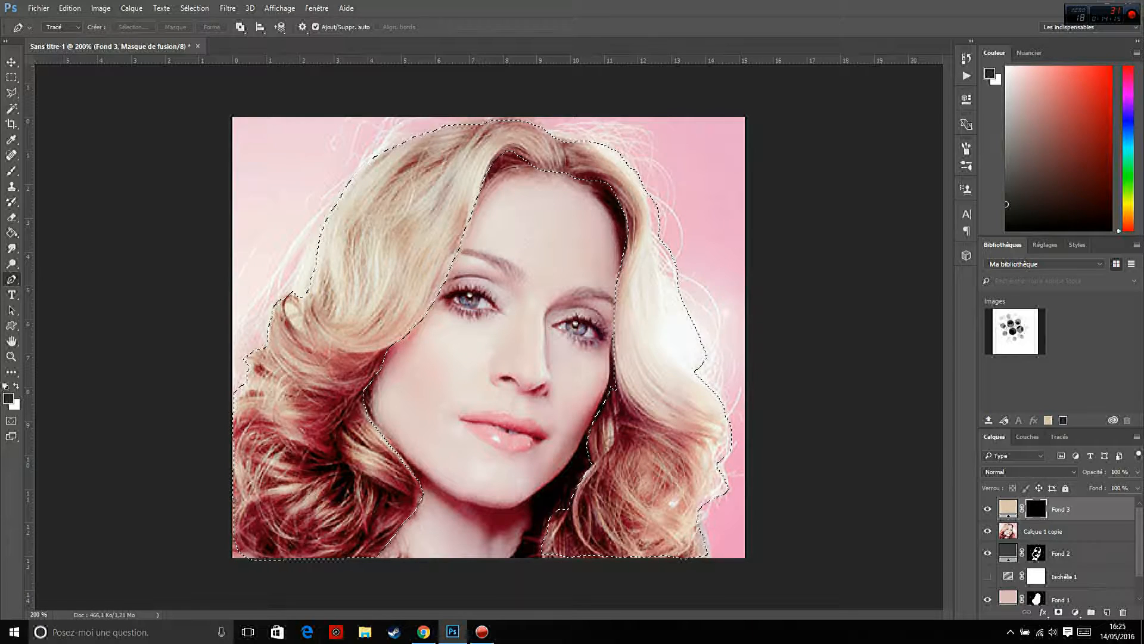
{"action": "key", "text": "ctrl+BackSpace"}
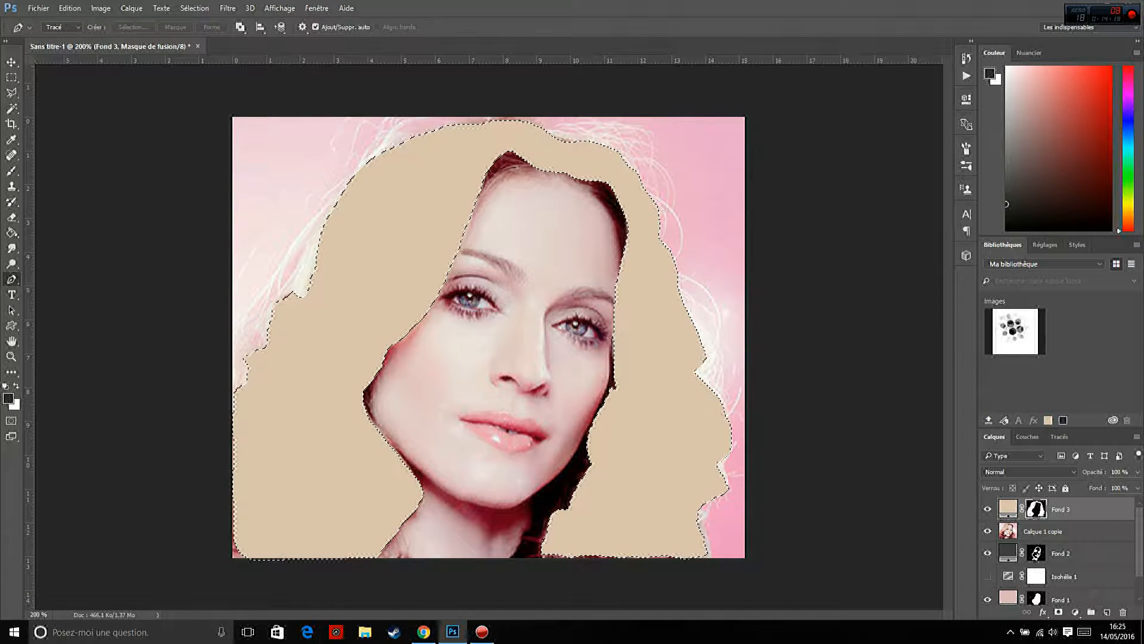
{"action": "key", "text": "ctrl+d"}
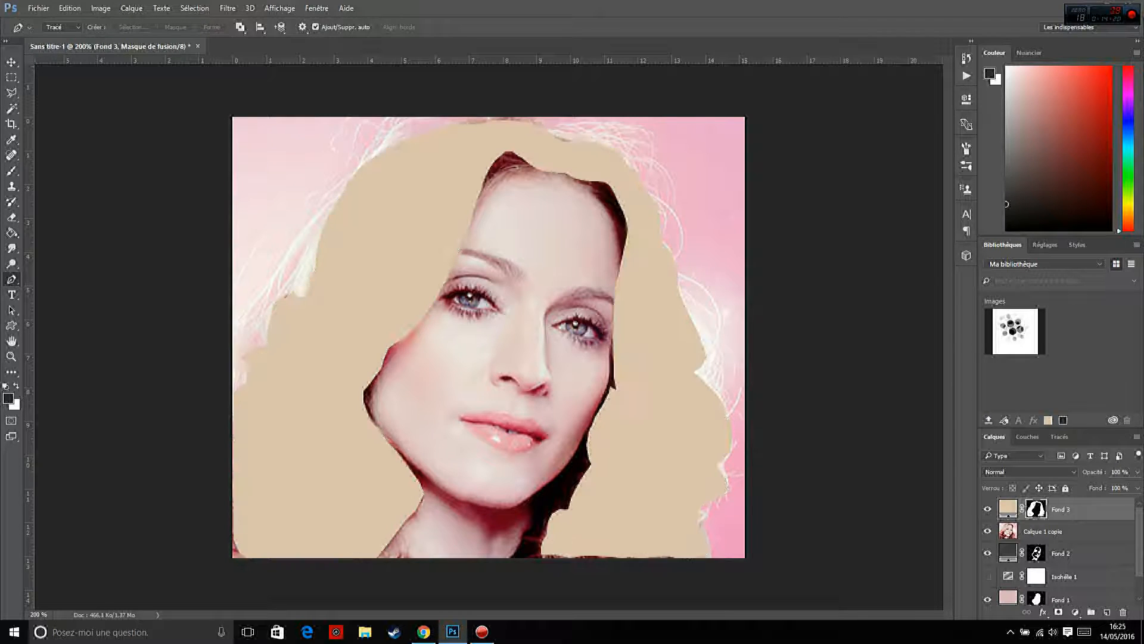
Preview the flat shapes with Calque 1 copie hidden, show it again and move it above Fond 3.
{"action": "left_click", "coordinate": [987, 531]}
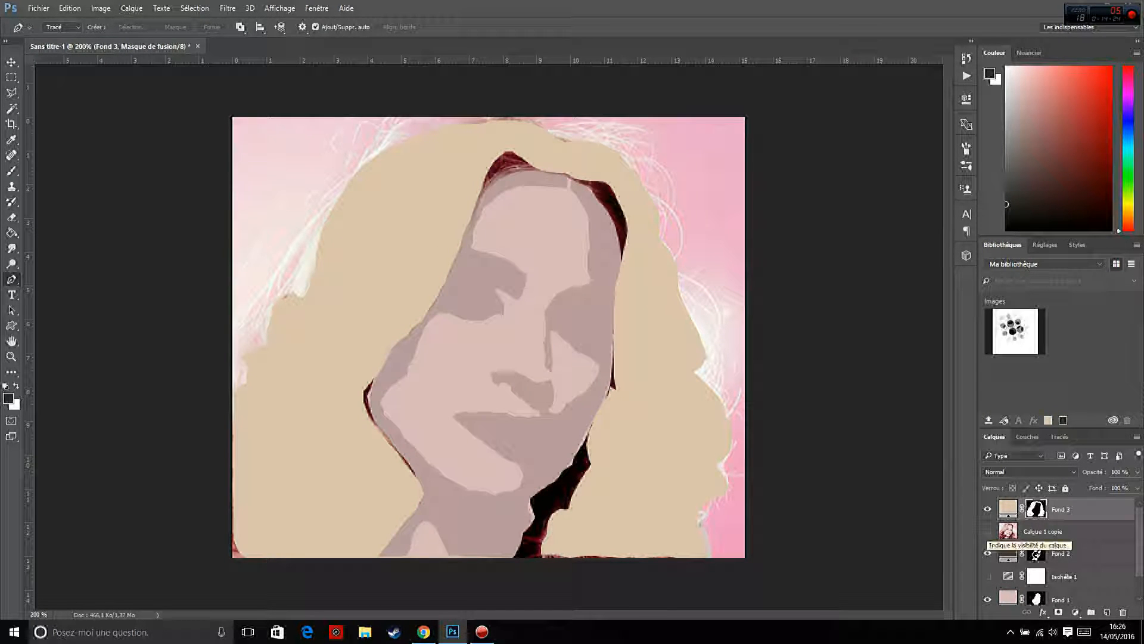
{"action": "left_click", "coordinate": [988, 531]}
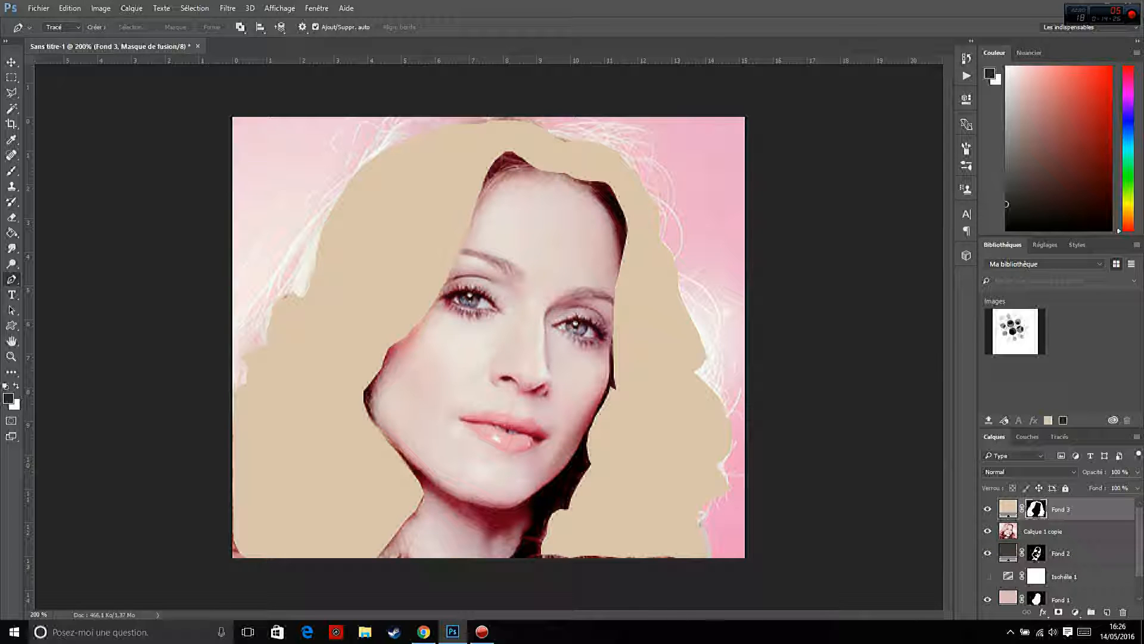
{"action": "left_click_drag", "start_coordinate": [1043, 531], "coordinate": [1042, 501]}
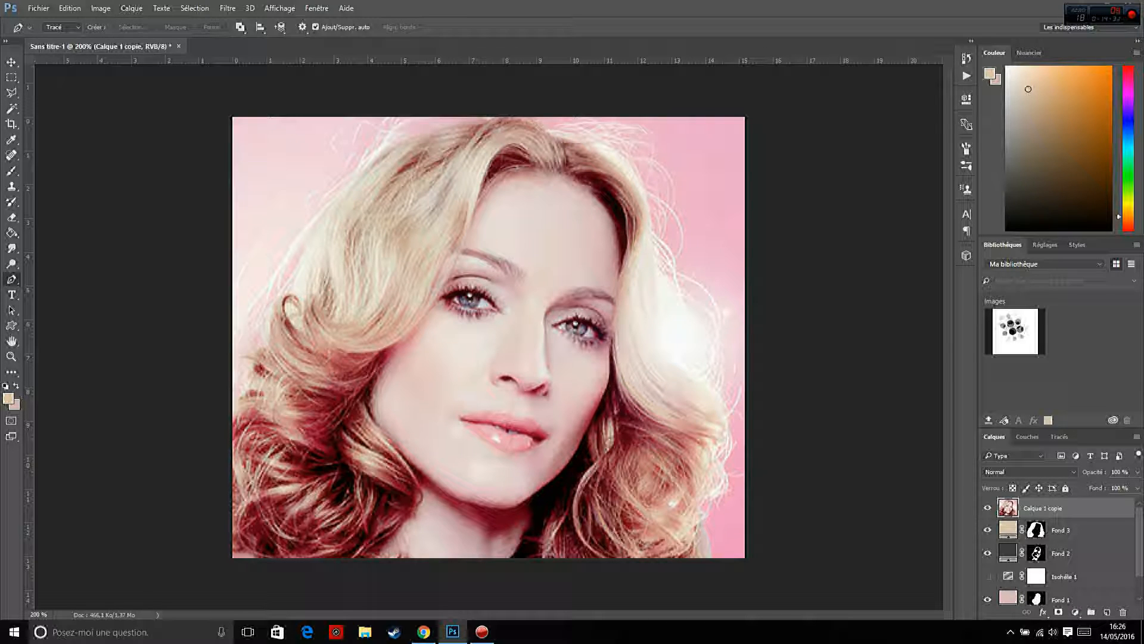
Set the foreground color to white and add a white solid color fill layer above Calque 1 copie with its mask inverted to black.
{"action": "left_click", "coordinate": [8, 398]}
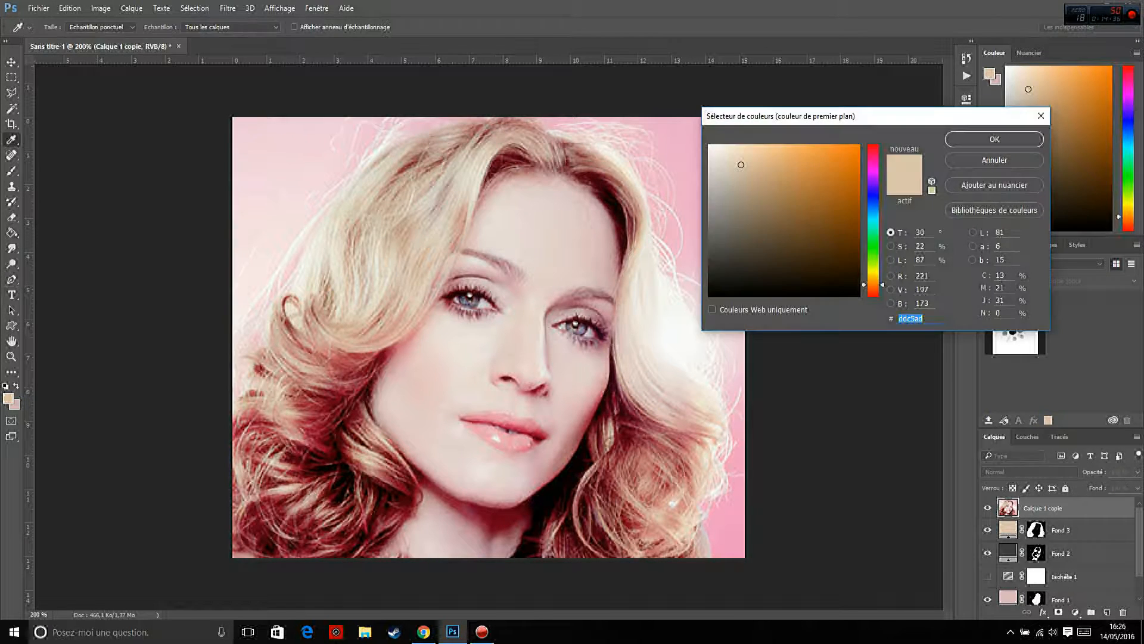
{"action": "left_click", "coordinate": [710, 145]}
{"action": "left_click", "coordinate": [994, 139]}
{"action": "left_click", "coordinate": [1075, 612]}
{"action": "left_click", "coordinate": [1037, 355]}
{"action": "left_click", "coordinate": [994, 139]}
{"action": "key", "text": "ctrl+i"}
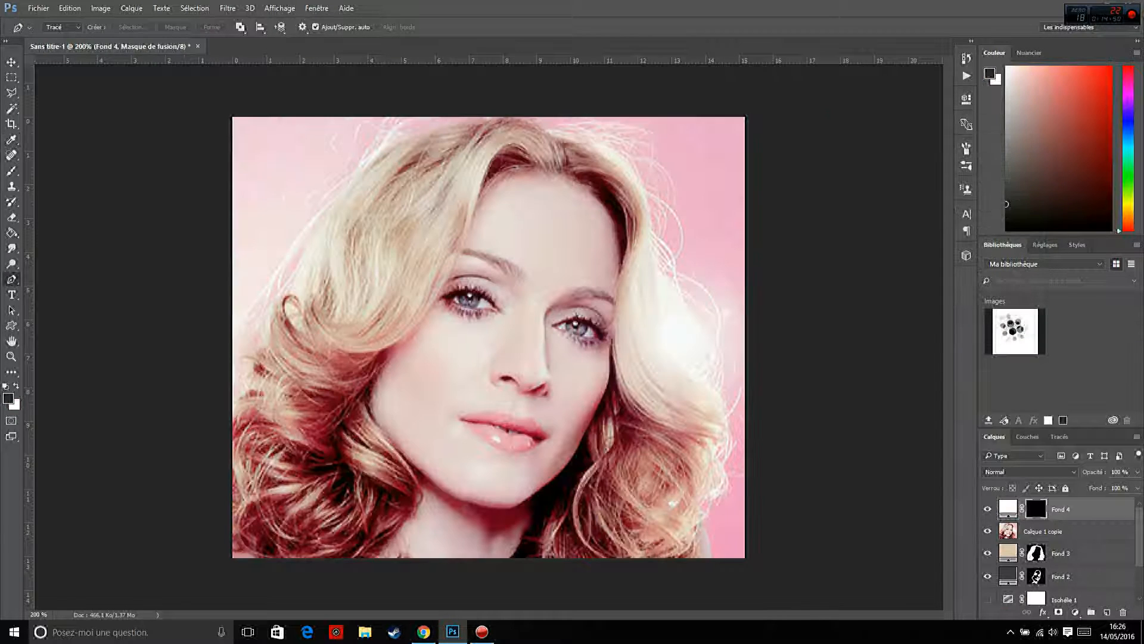
Trace the visible eyeball areas of both eyes with the Pen tool.
{"action": "key", "text": "p"}
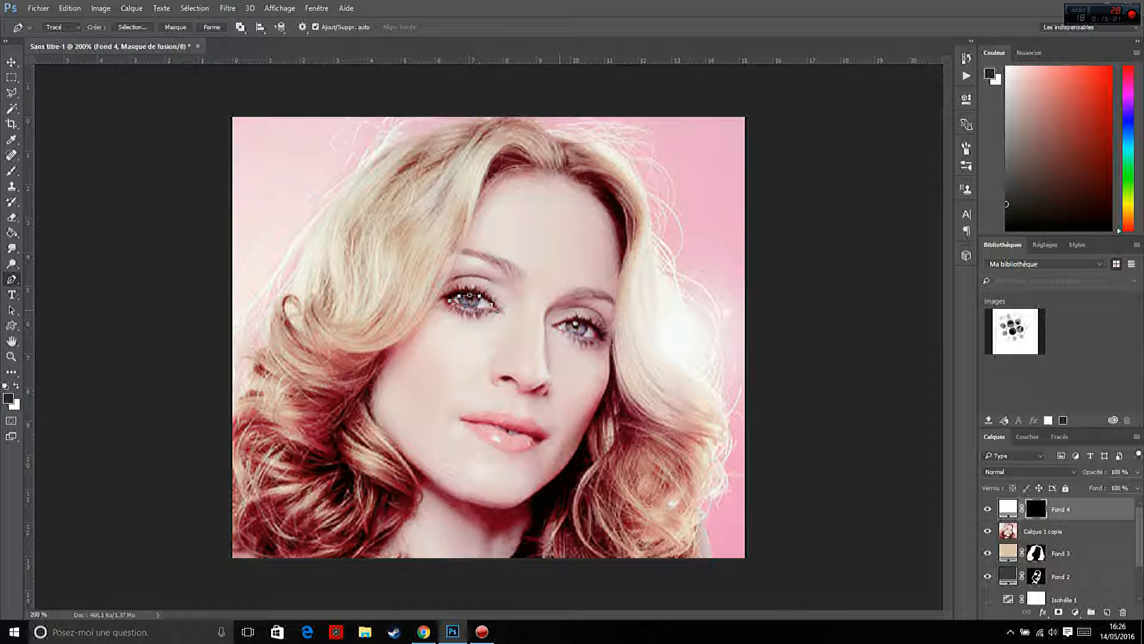
{"action": "left_click", "coordinate": [568, 334]}
{"action": "left_click", "coordinate": [578, 339]}
{"action": "left_click", "coordinate": [590, 342]}
{"action": "left_click", "coordinate": [597, 340]}
{"action": "left_click", "coordinate": [600, 336]}
{"action": "left_click", "coordinate": [595, 331]}
{"action": "left_click", "coordinate": [588, 327]}
{"action": "left_click", "coordinate": [579, 323]}
{"action": "left_click", "coordinate": [556, 329]}
Fill the selected eye shapes with white on the Fond 4 mask, deselect and move Calque 1 copie above Fond 4.
{"action": "key", "text": "ctrl+Return"}
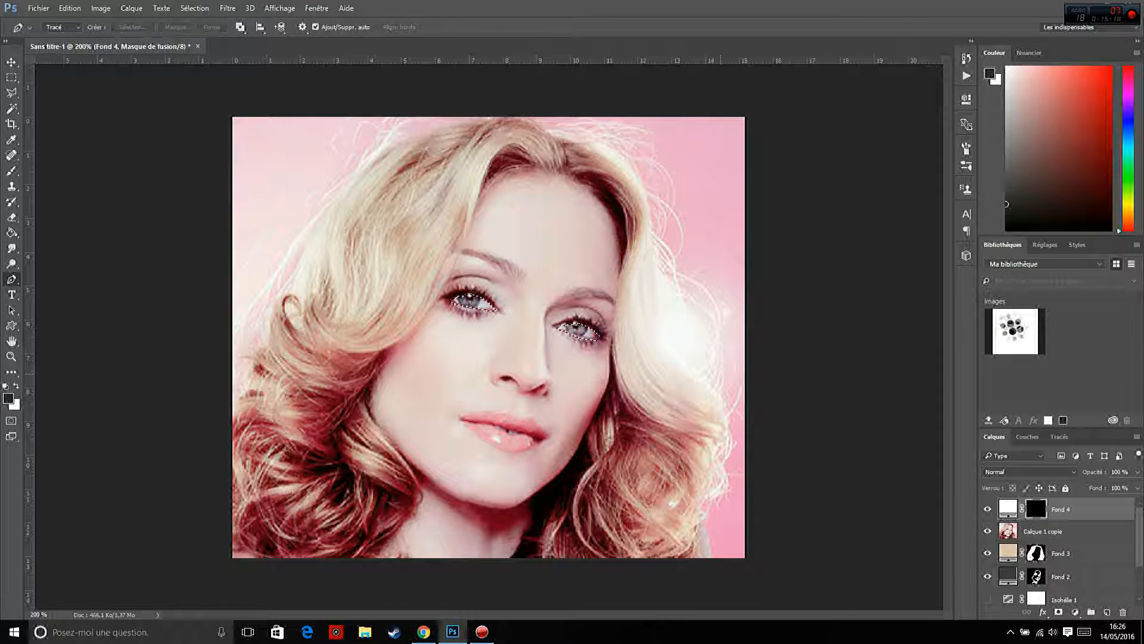
{"action": "key", "text": "ctrl+BackSpace"}
{"action": "key", "text": "ctrl+d"}
{"action": "left_click_drag", "start_coordinate": [1043, 531], "coordinate": [1043, 500]}
{"action": "left_click", "coordinate": [987, 509]}
{"action": "left_click", "coordinate": [987, 508]}
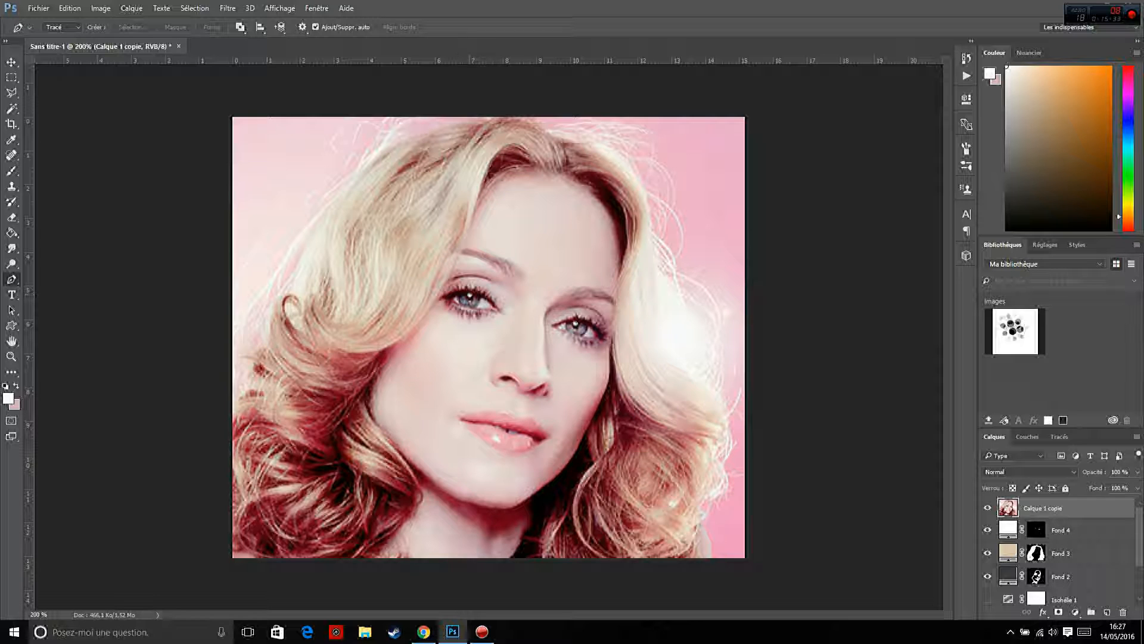
Sample the iris grey and add a #7e7588 solid color fill layer above Calque 1 copie with its mask inverted to black.
{"action": "key", "text": "i"}
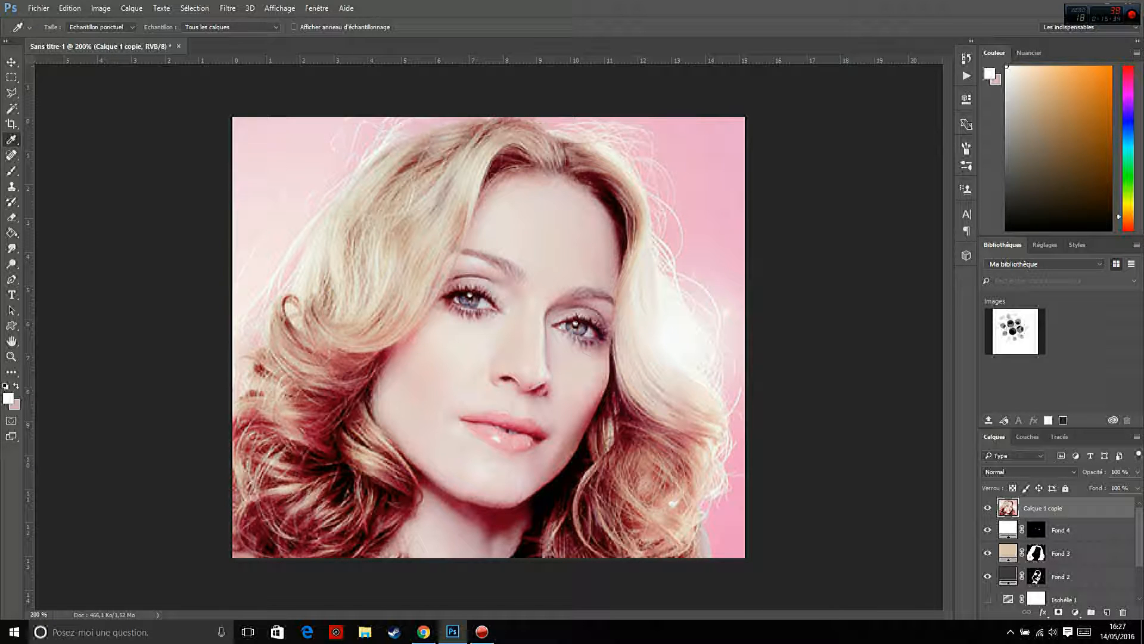
{"action": "left_click", "coordinate": [467, 302]}
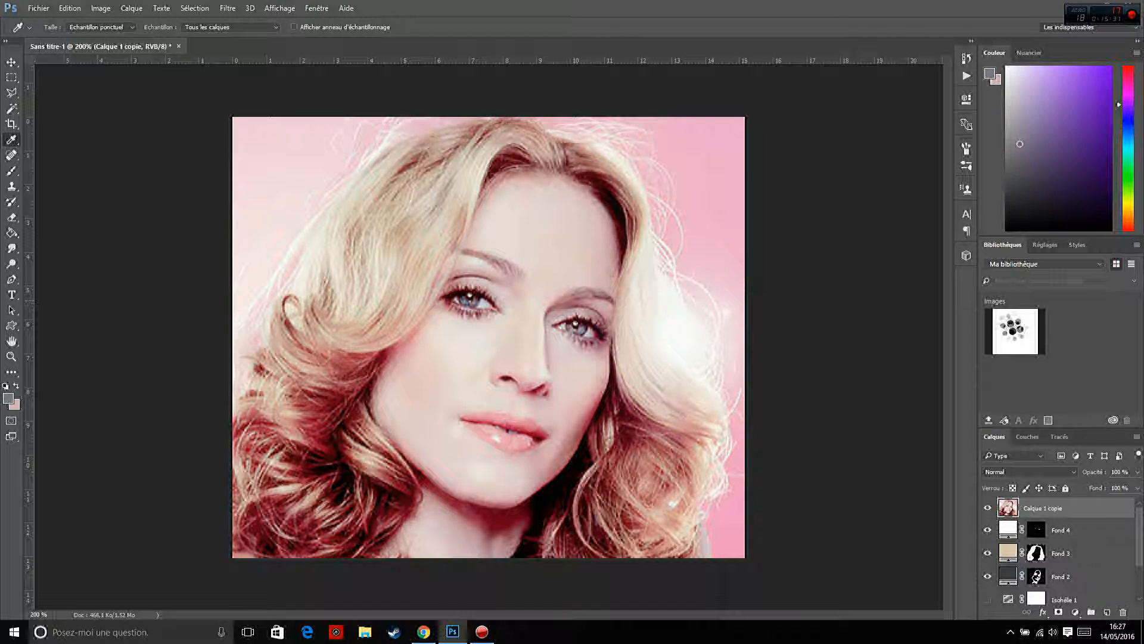
{"action": "left_click", "coordinate": [1075, 612]}
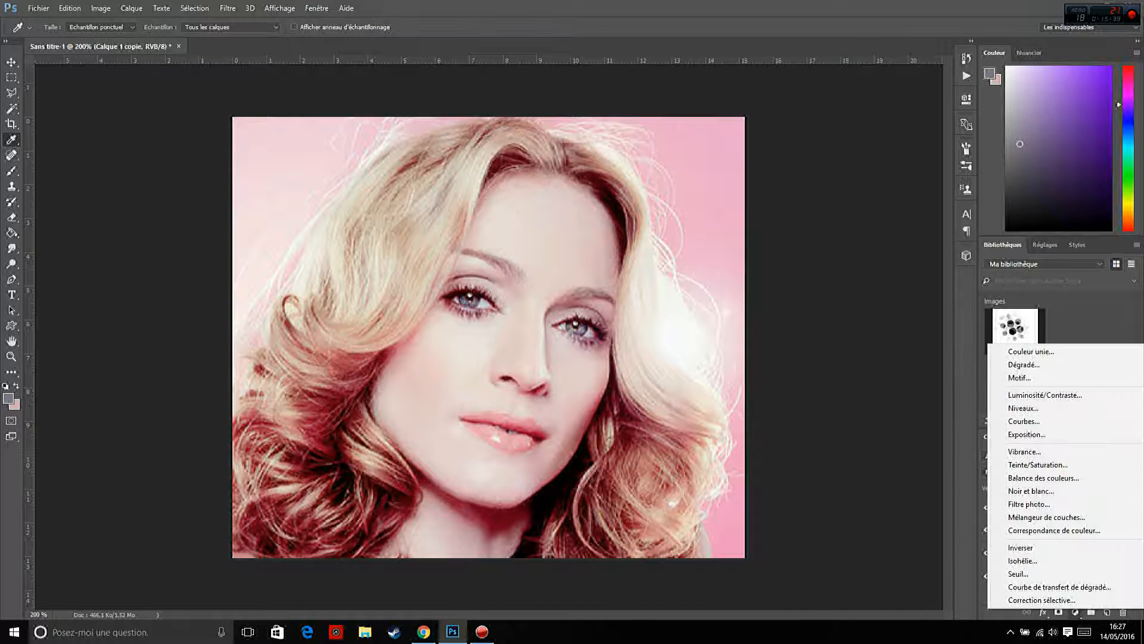
{"action": "left_click", "coordinate": [1031, 351]}
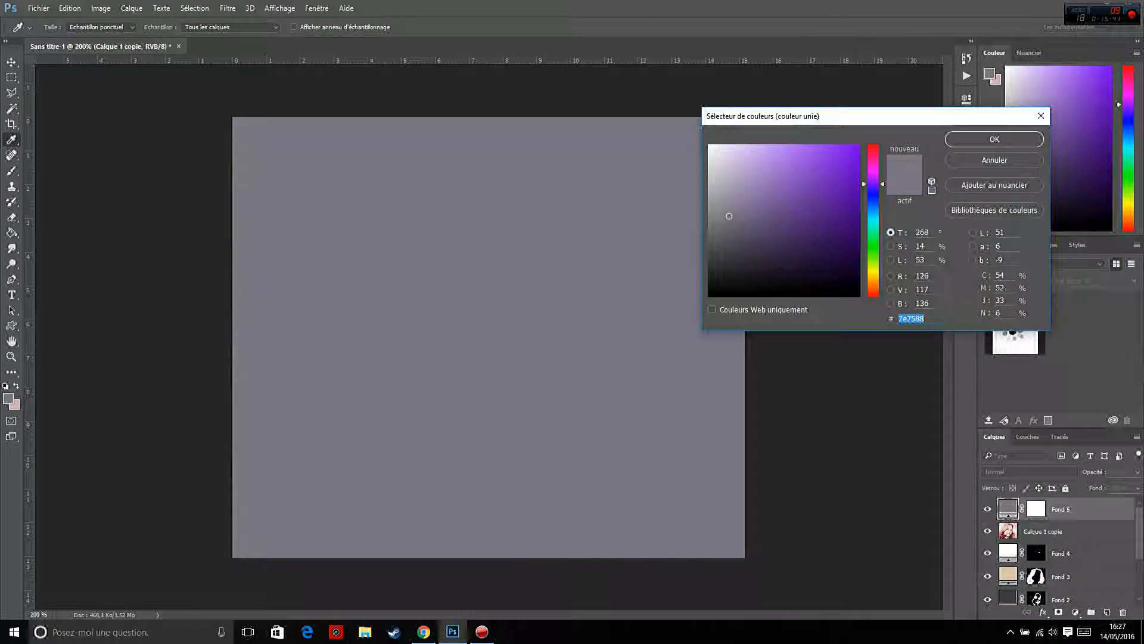
{"action": "key", "text": "Return"}
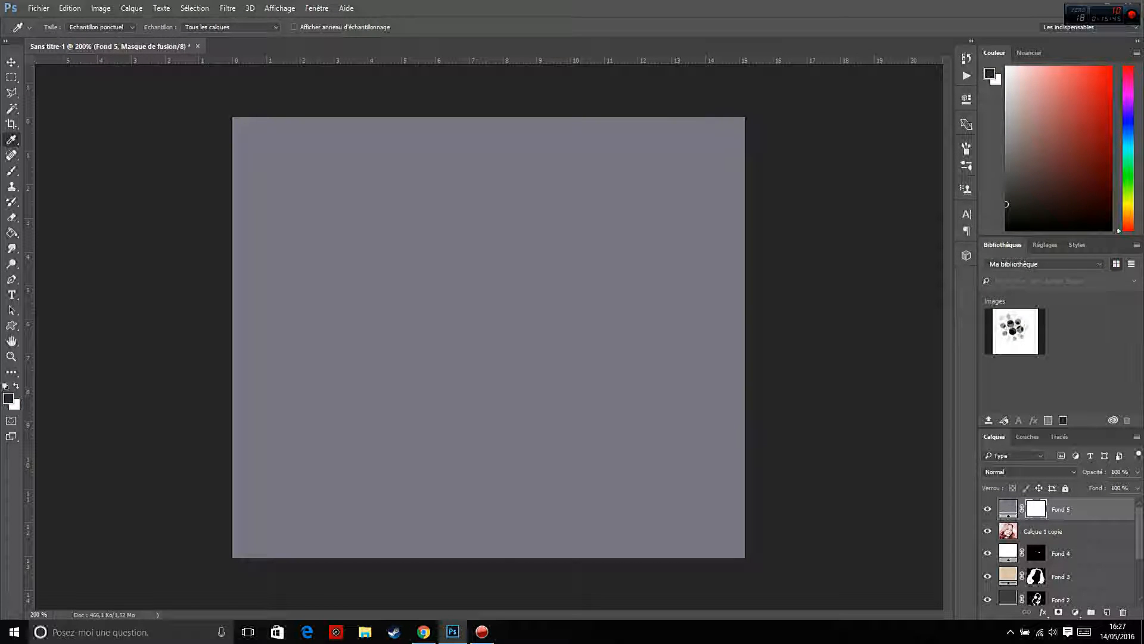
{"action": "left_click", "coordinate": [966, 99]}
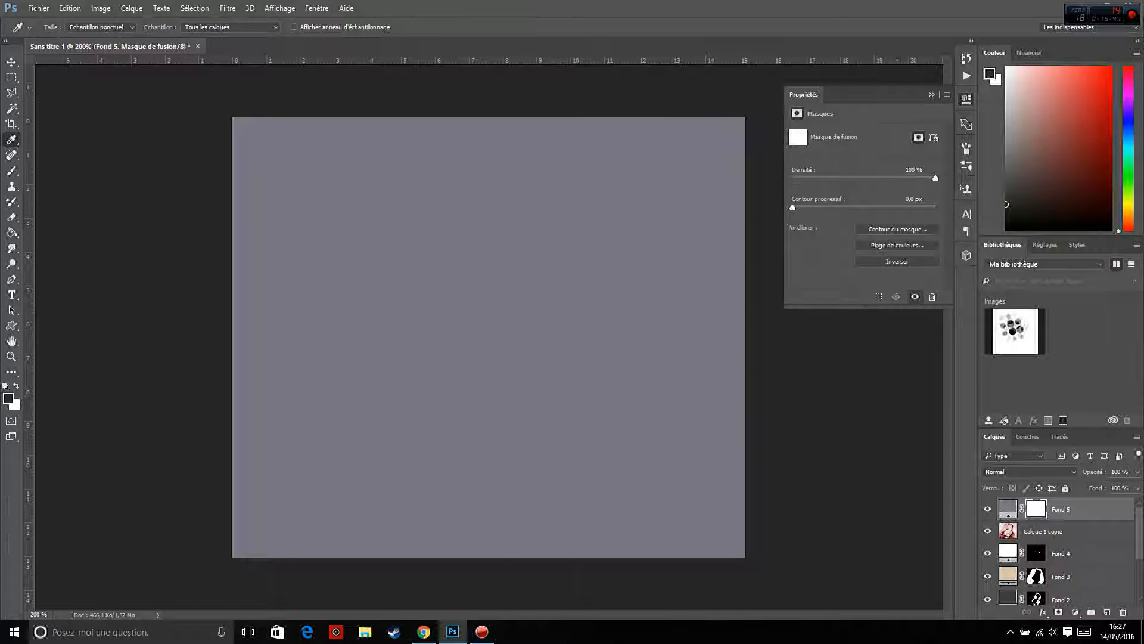
{"action": "left_click", "coordinate": [896, 261]}
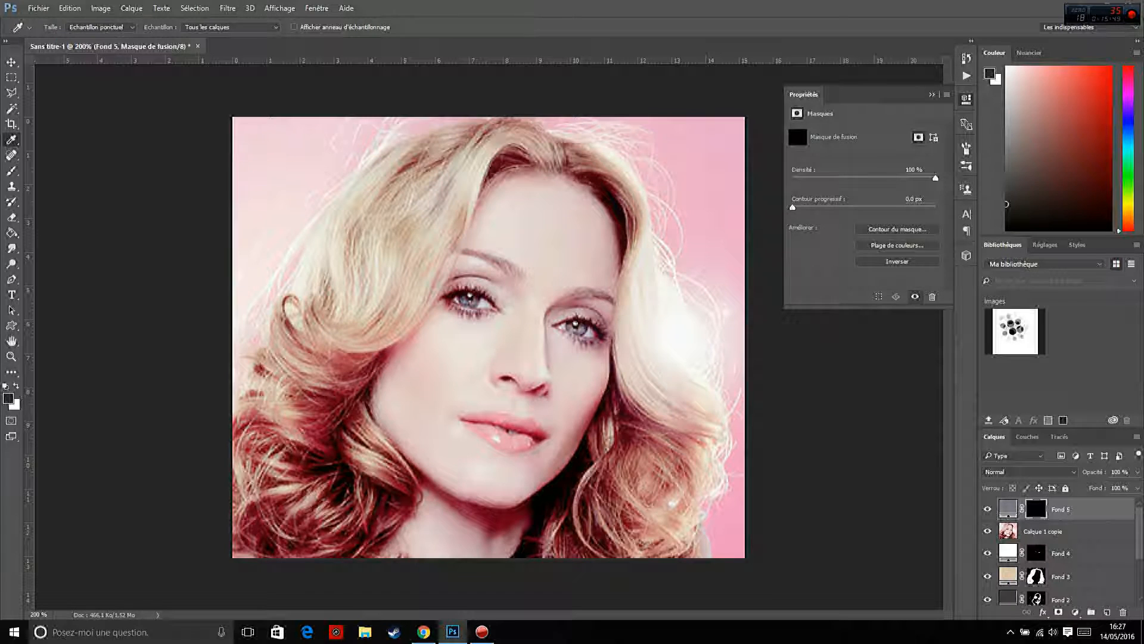
{"action": "left_click", "coordinate": [965, 99]}
Select both irises from Pen tool paths over Calque 1 copie, fill them with white on the Fond 5 mask and deselect.
{"action": "left_click", "coordinate": [1048, 531]}
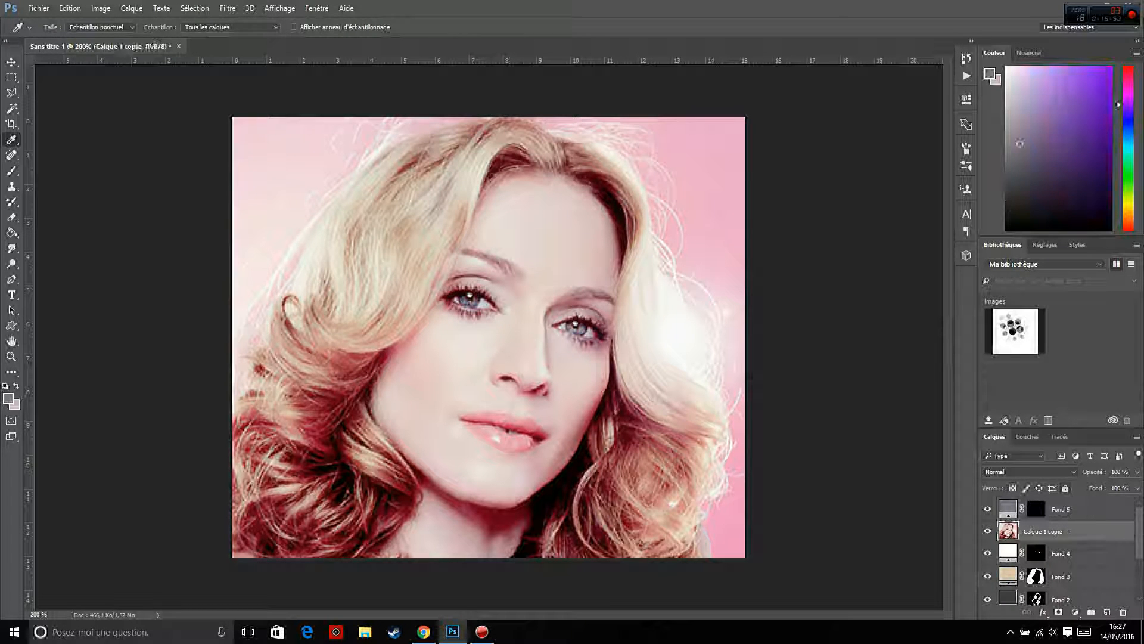
{"action": "key", "text": "p"}
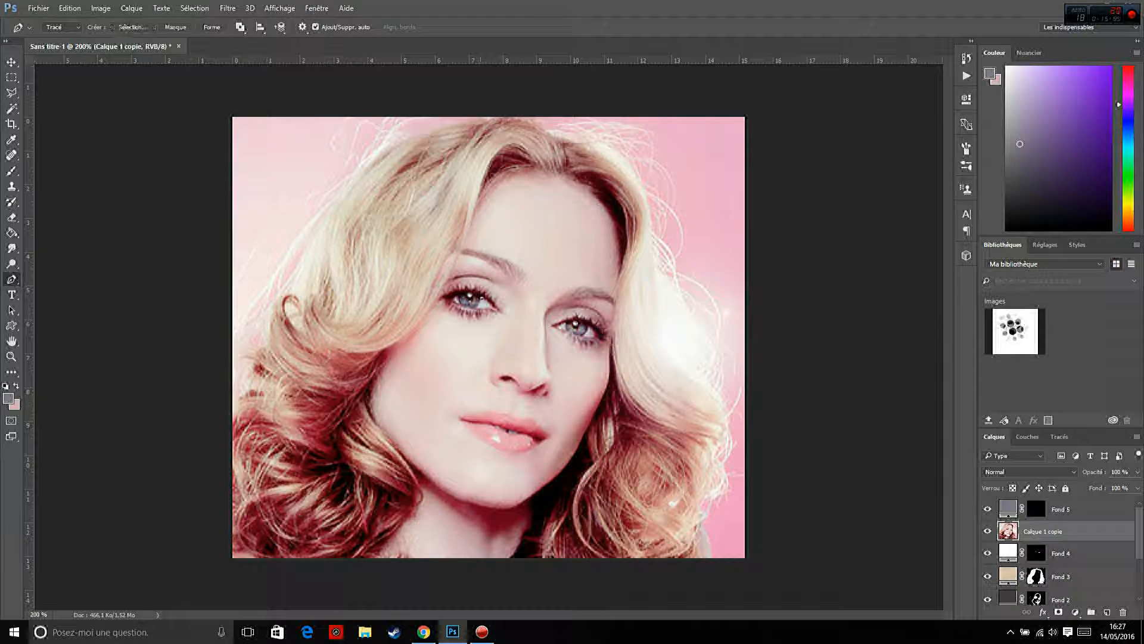
{"action": "key", "text": "ctrl+Return"}
{"action": "left_click", "coordinate": [1036, 509]}
{"action": "key", "text": "ctrl+BackSpace"}
{"action": "key", "text": "ctrl+d"}
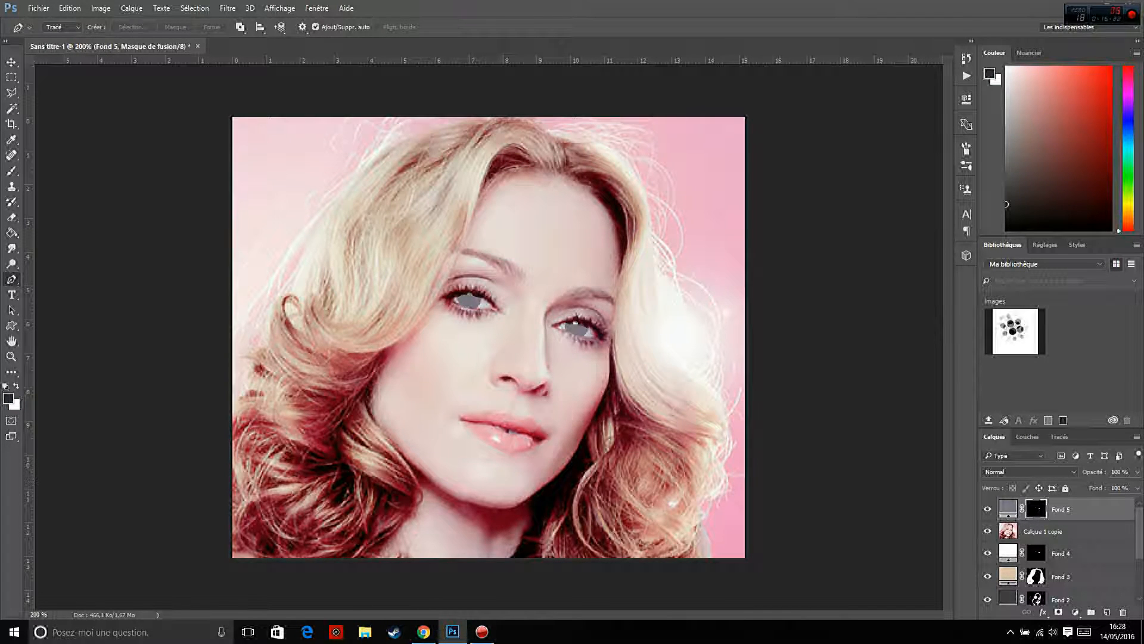
Trace the uncovered upper part of the right-side eye's iris with the Pen tool over Calque 1 copie.
{"action": "left_click", "coordinate": [1055, 531]}
{"action": "key", "text": "z"}
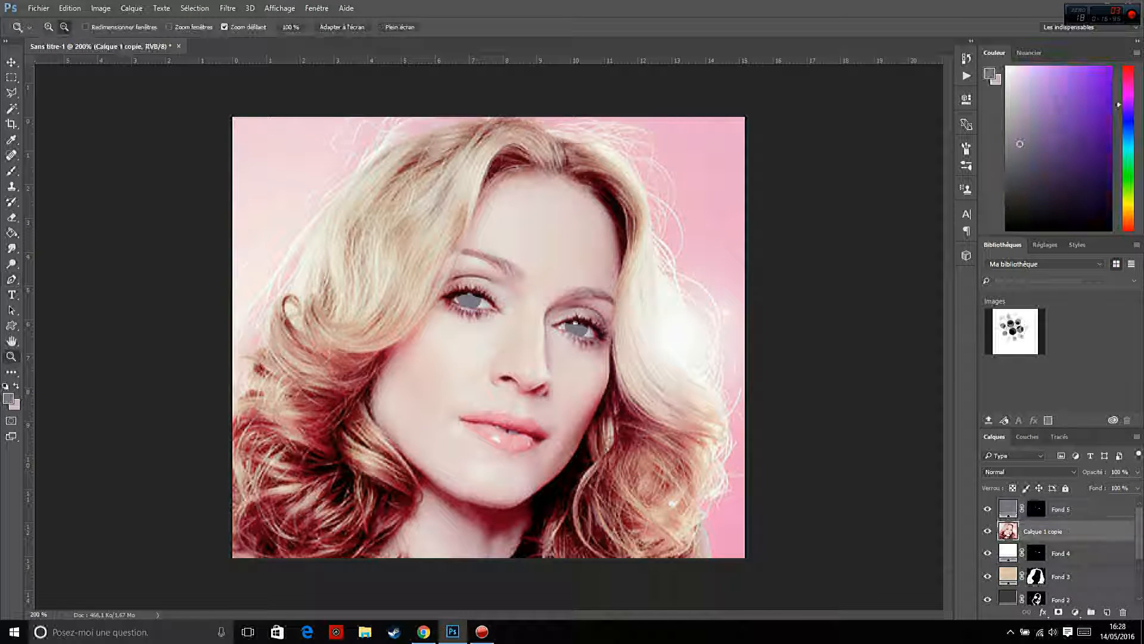
{"action": "left_click", "coordinate": [555, 339]}
{"action": "left_click", "coordinate": [554, 340]}
{"action": "key", "text": "p"}
{"action": "left_click", "coordinate": [621, 314]}
{"action": "left_click", "coordinate": [603, 307]}
{"action": "left_click", "coordinate": [595, 305]}
{"action": "left_click", "coordinate": [575, 308]}
{"action": "left_click", "coordinate": [575, 312]}
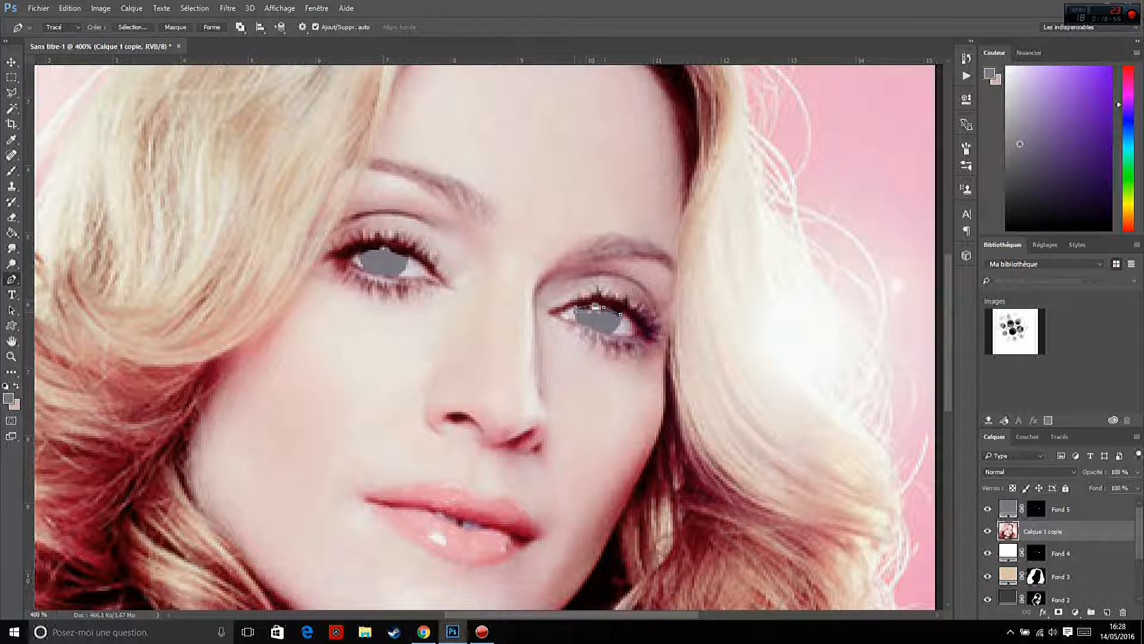
{"action": "left_click", "coordinate": [620, 314]}
Trace the upper part of the left-side iris, then fill both traced areas with white on the Fond 5 mask and deselect.
{"action": "left_click", "coordinate": [403, 255]}
{"action": "left_click", "coordinate": [386, 248]}
{"action": "left_click", "coordinate": [362, 253]}
{"action": "left_click", "coordinate": [395, 259]}
{"action": "left_click", "coordinate": [403, 255]}
{"action": "key", "text": "ctrl+Return"}
{"action": "left_click", "coordinate": [1037, 509]}
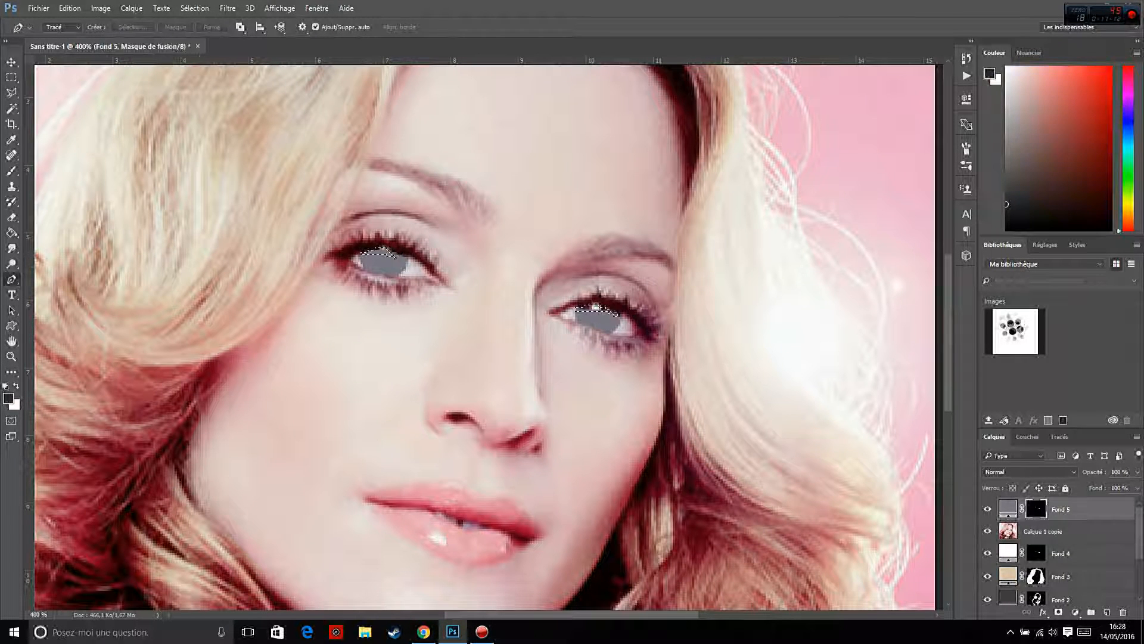
{"action": "key", "text": "ctrl+BackSpace"}
{"action": "key", "text": "ctrl+d"}
Examine the flat eye shapes with Calque 1 copie hidden and shown, and select the Fond 4 mask.
{"action": "left_click", "coordinate": [987, 531]}
{"action": "left_click", "coordinate": [987, 531]}
{"action": "left_click", "coordinate": [988, 531]}
{"action": "left_click", "coordinate": [988, 531]}
{"action": "left_click", "coordinate": [1036, 553]}
{"action": "left_click", "coordinate": [987, 531]}
{"action": "left_click", "coordinate": [988, 531]}
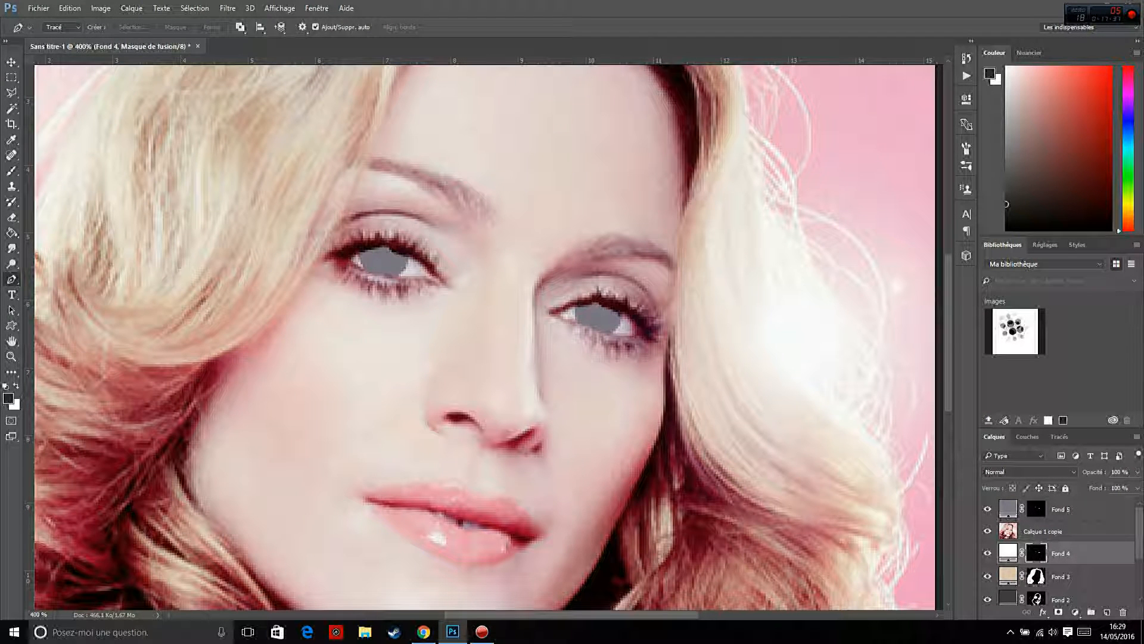
Move Calque 1 copie above Fond 5 and sample a near-black color from the left-side eye with the Eyedropper.
{"action": "left_click", "coordinate": [1044, 531]}
{"action": "left_click_drag", "start_coordinate": [1044, 531], "coordinate": [1042, 502]}
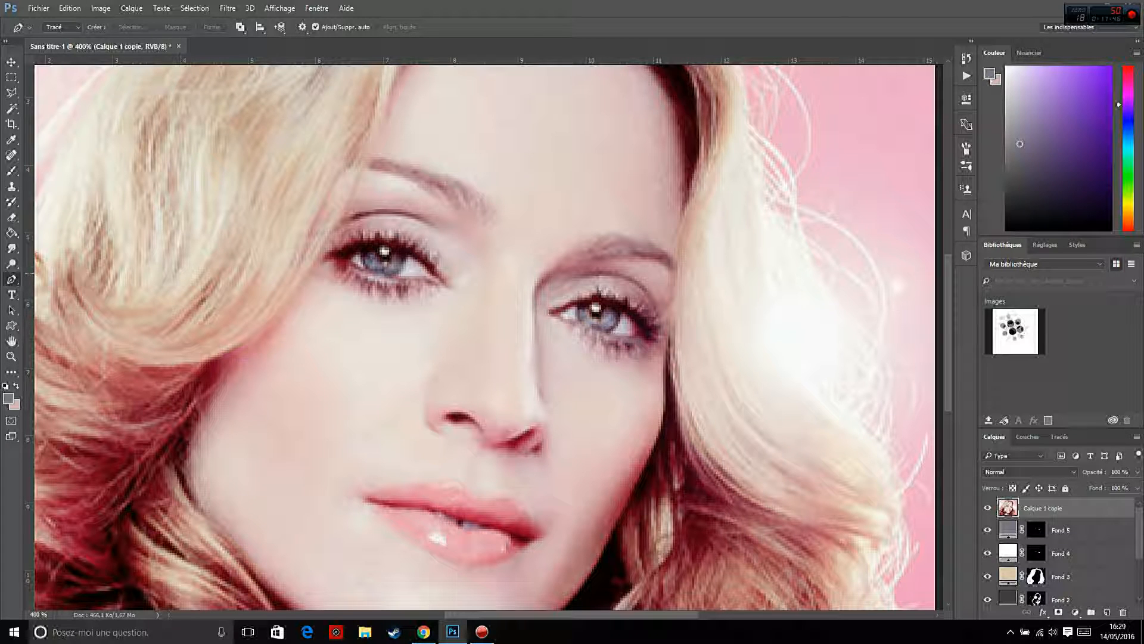
{"action": "key", "text": "i"}
{"action": "left_click", "coordinate": [386, 260]}
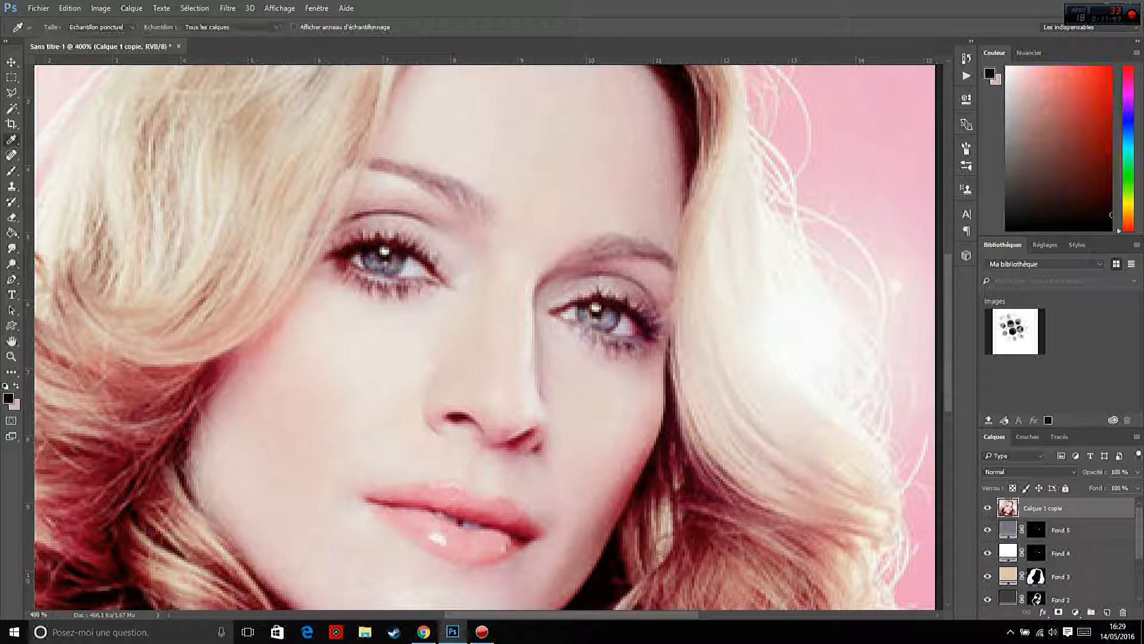
Add a solid color fill layer in the sampled near-black above Calque 1 copie and invert its mask to black.
{"action": "left_click", "coordinate": [1075, 612]}
{"action": "left_click", "coordinate": [1013, 351]}
{"action": "key", "text": "Return"}
{"action": "key", "text": "ctrl+i"}
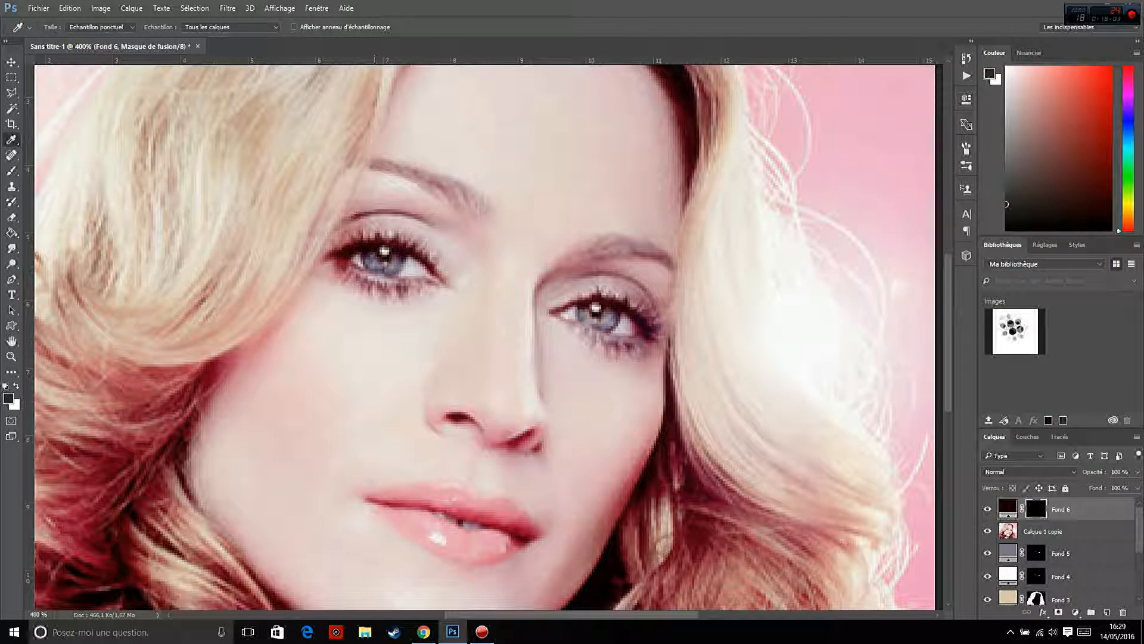
Trace the pupil of the left-side eye with the Pen tool.
{"action": "key", "text": "p"}
{"action": "left_click", "coordinate": [384, 263]}
{"action": "left_click_drag", "start_coordinate": [393, 255], "coordinate": [377, 248]}
{"action": "left_click_drag", "start_coordinate": [376, 255], "coordinate": [376, 261]}
{"action": "left_click", "coordinate": [385, 262]}
Trace the pupil of the right-side eye, then fill both traced pupils with white on the Fond 6 mask and deselect.
{"action": "left_click", "coordinate": [597, 318]}
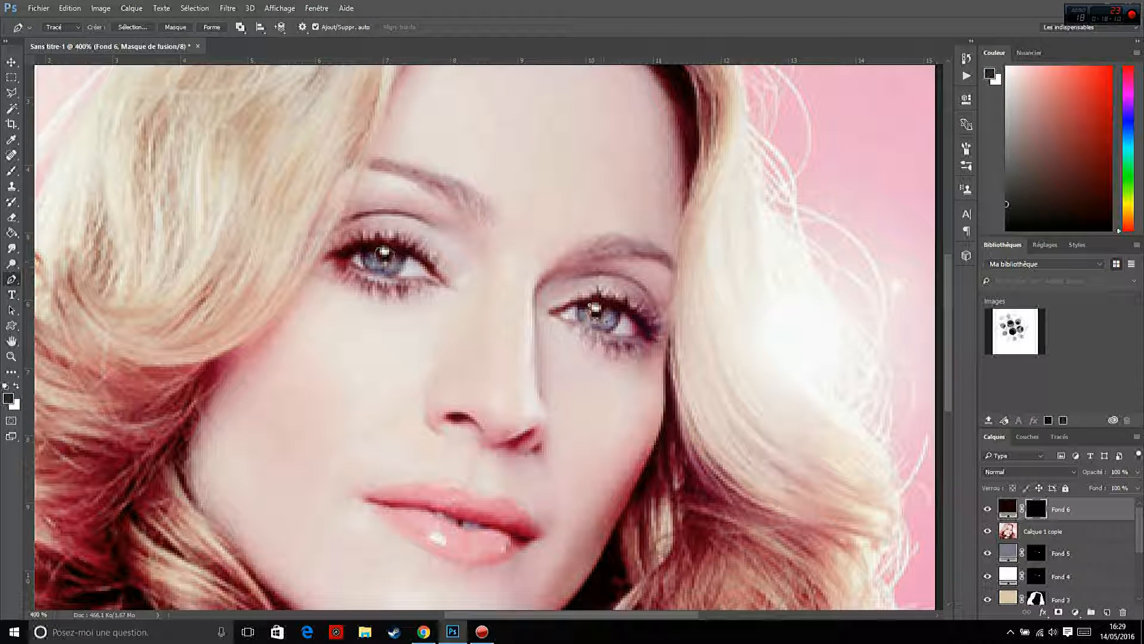
{"action": "left_click_drag", "start_coordinate": [604, 312], "coordinate": [606, 307]}
{"action": "left_click_drag", "start_coordinate": [596, 303], "coordinate": [590, 318]}
{"action": "left_click", "coordinate": [597, 318]}
{"action": "key", "text": "ctrl+Return"}
{"action": "key", "text": "ctrl+BackSpace"}
{"action": "key", "text": "ctrl+d"}
Move Calque 1 copie above Fond 6 and set the foreground color to white.
{"action": "left_click", "coordinate": [1043, 531]}
{"action": "left_click_drag", "start_coordinate": [1043, 531], "coordinate": [1043, 500]}
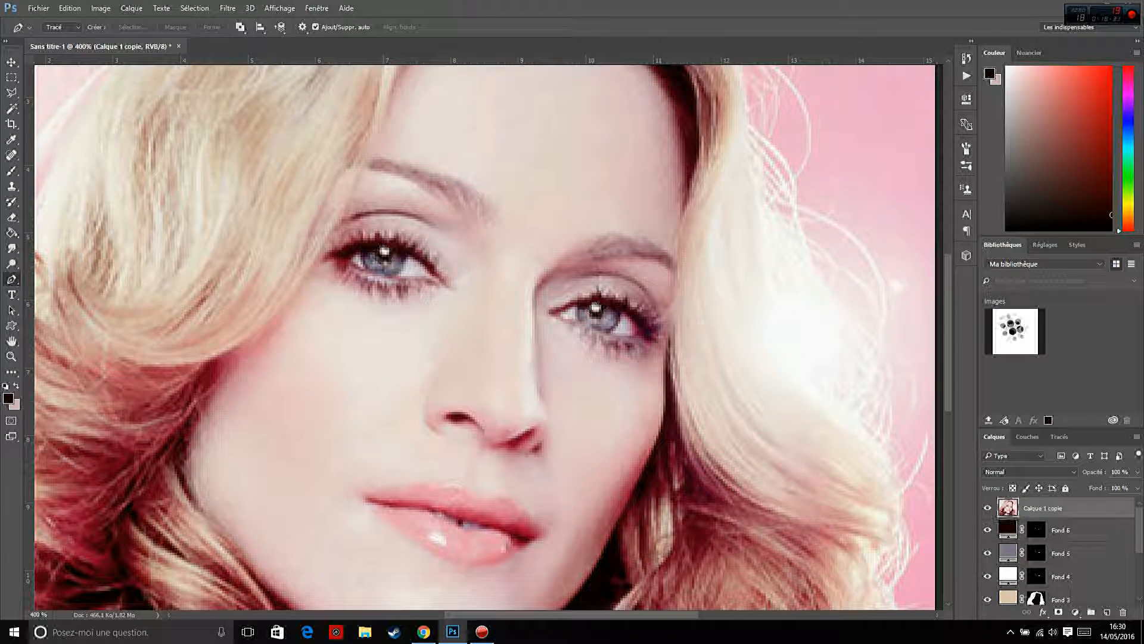
{"action": "left_click", "coordinate": [7, 398]}
{"action": "left_click", "coordinate": [710, 146]}
{"action": "key", "text": "Return"}
Add a white solid color fill layer above Calque 1 copie and invert its mask to black.
{"action": "left_click", "coordinate": [1075, 612]}
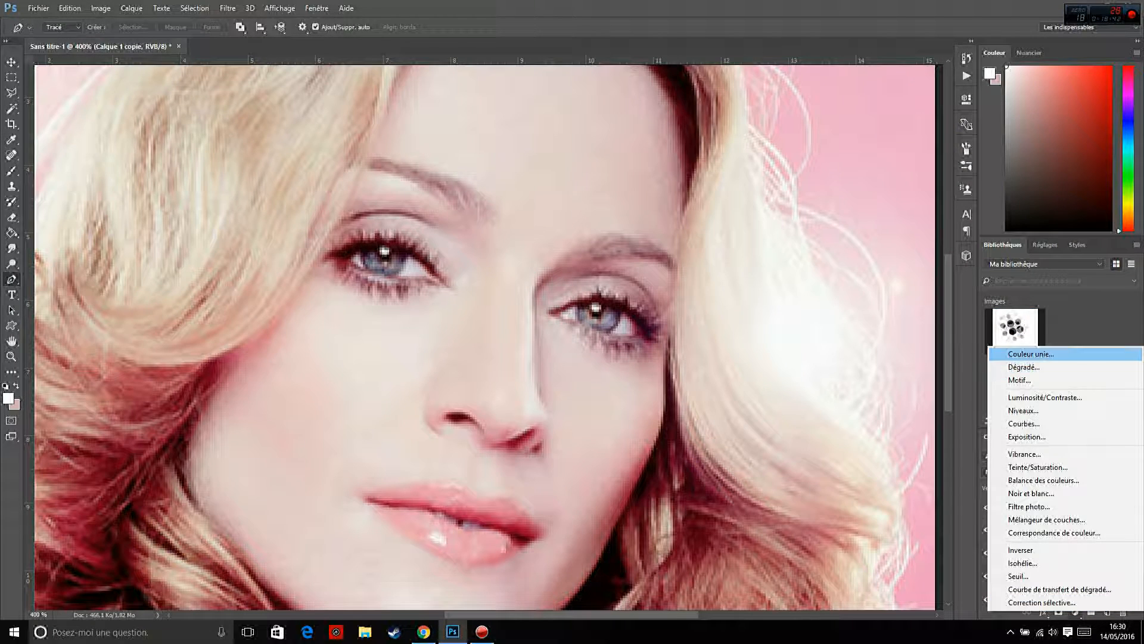
{"action": "left_click", "coordinate": [1031, 354]}
{"action": "key", "text": "Return"}
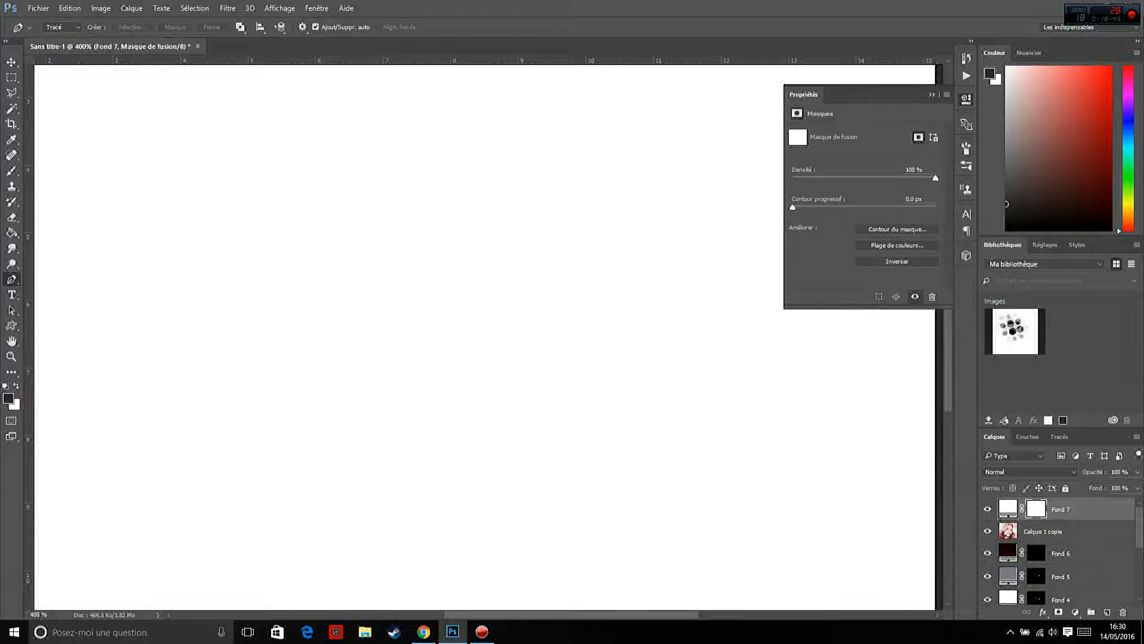
{"action": "left_click", "coordinate": [897, 261]}
{"action": "left_click", "coordinate": [932, 95]}
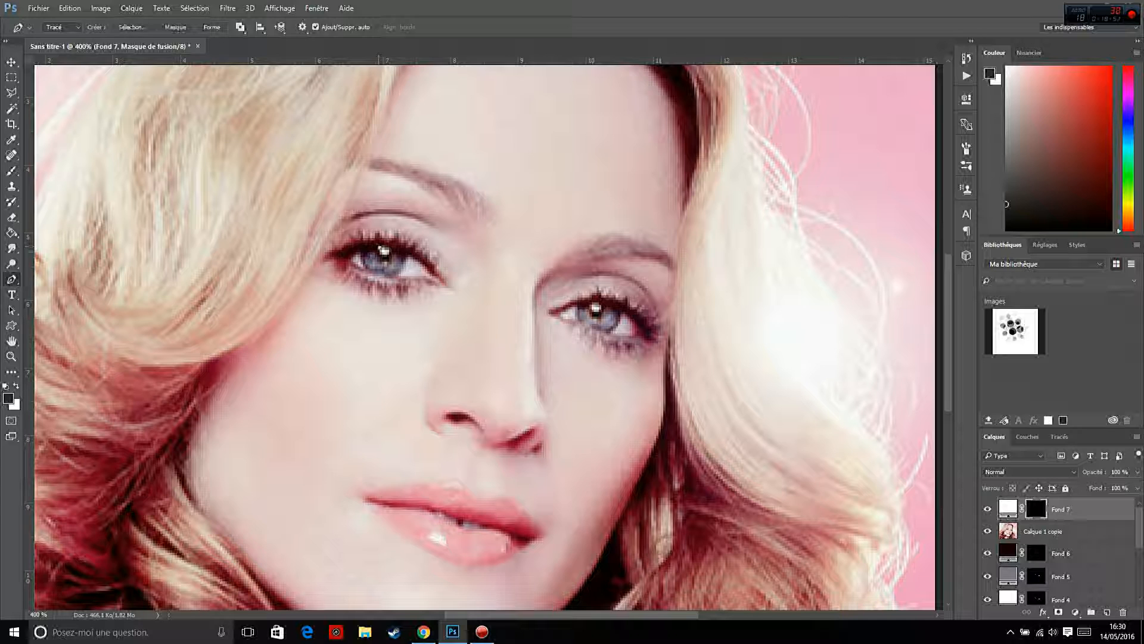
Trace and reveal the light reflections of both eyes on the Fond 7 mask, then move Calque 1 copie above Fond 7 and check the flat result.
{"action": "left_click", "coordinate": [380, 254]}
{"action": "key", "text": "ctrl+Return"}
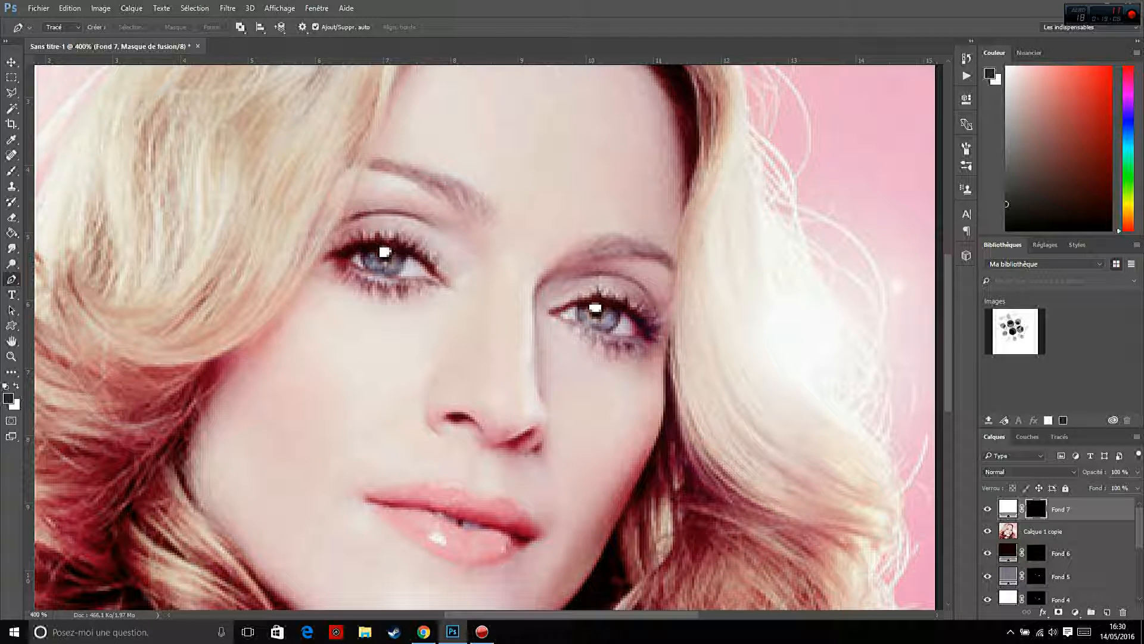
{"action": "left_click_drag", "start_coordinate": [1043, 531], "coordinate": [1043, 504]}
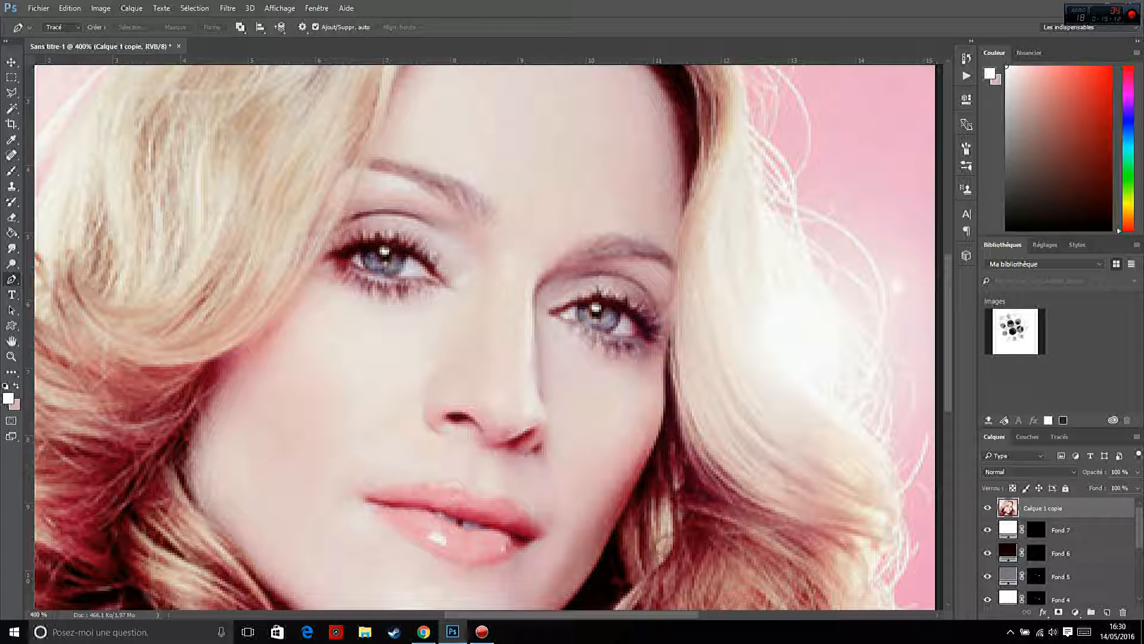
{"action": "left_click", "coordinate": [987, 508]}
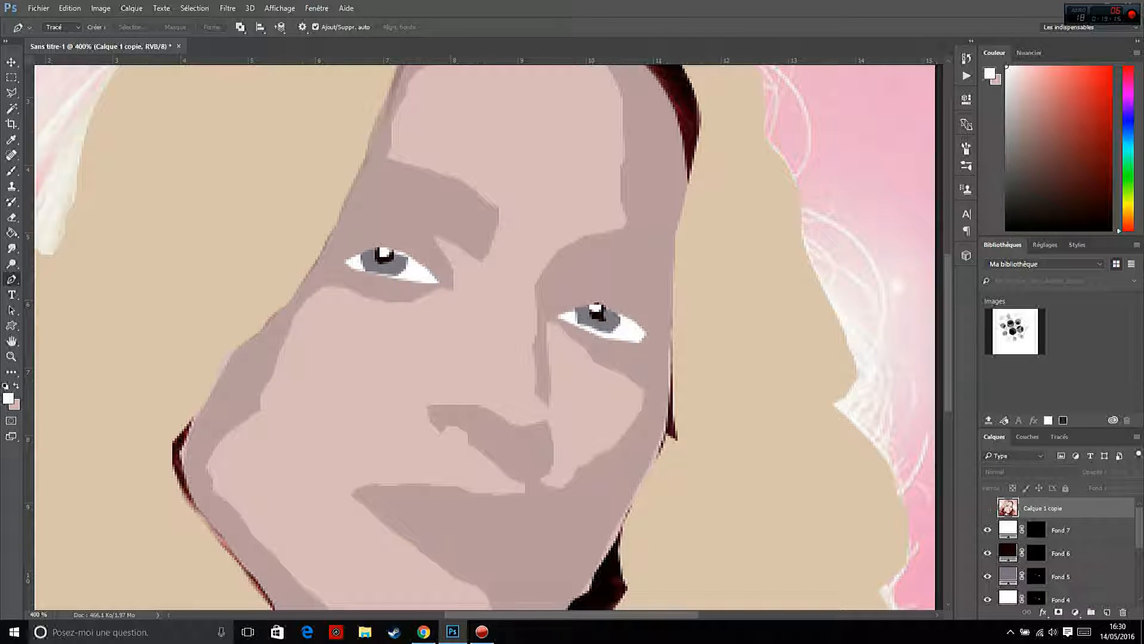
{"action": "left_click", "coordinate": [988, 508]}
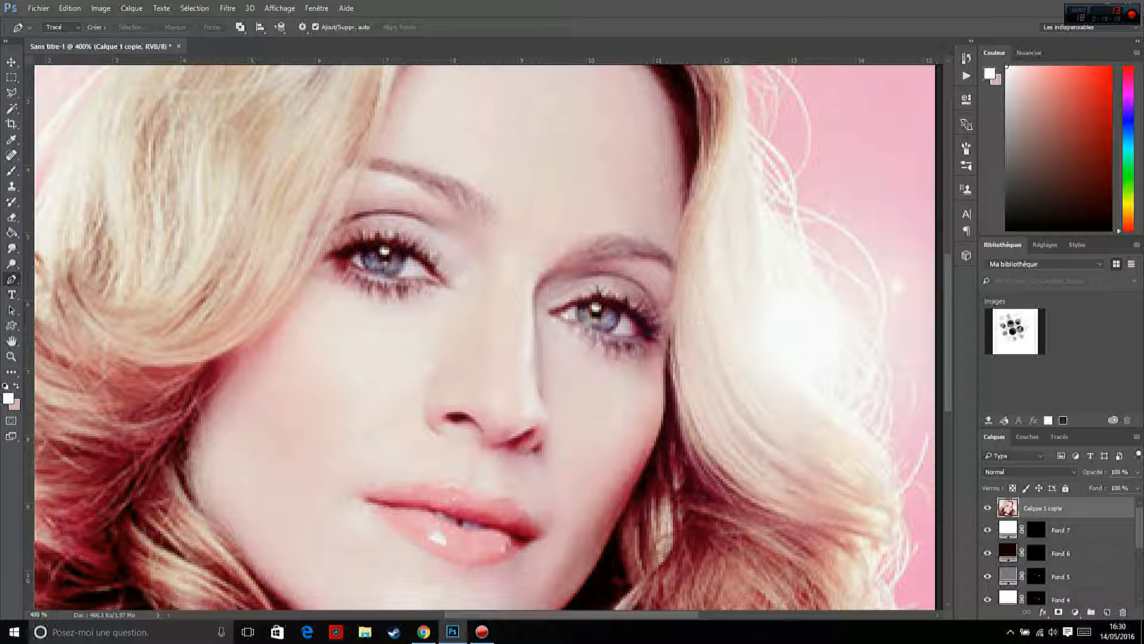
Sample a dark reddish-brown color from the shadowed hair at the right side of the forehead with the Eyedropper.
{"action": "scroll", "coordinate": [484, 336], "scroll_direction": "up", "scroll_amount": 3}
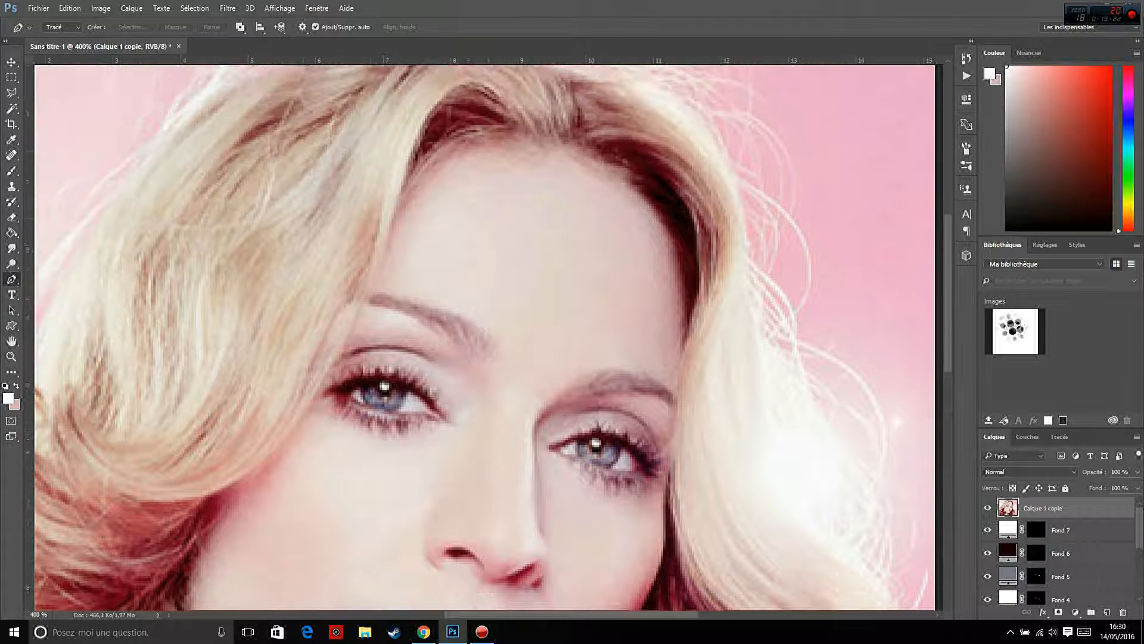
{"action": "scroll", "coordinate": [485, 337], "scroll_direction": "down", "scroll_amount": 1}
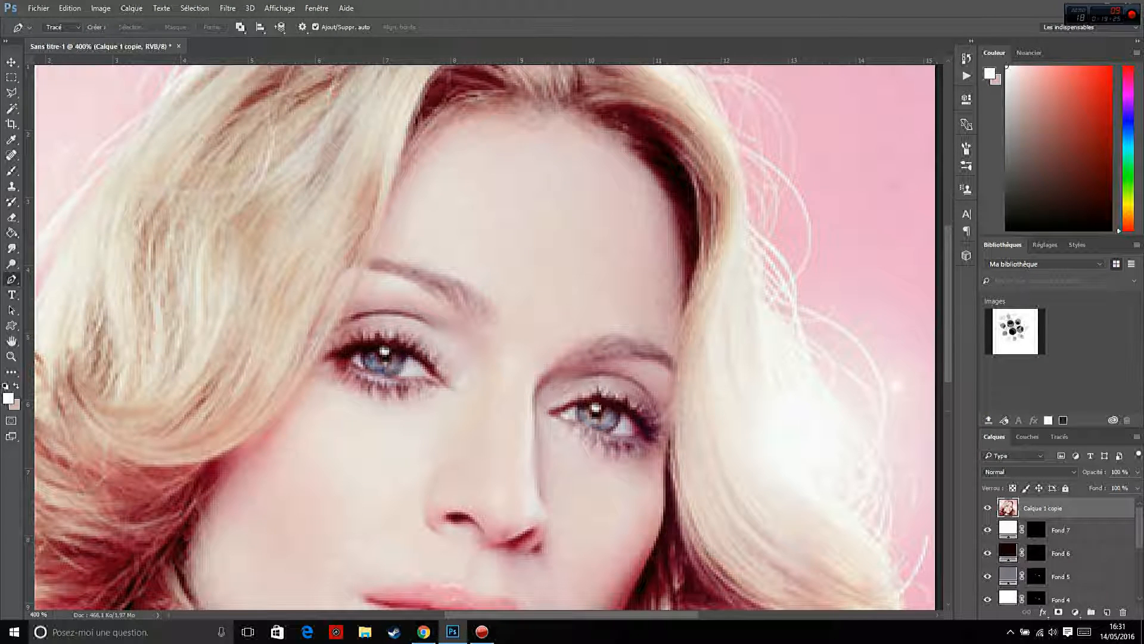
{"action": "scroll", "coordinate": [485, 336], "scroll_direction": "down", "scroll_amount": 1}
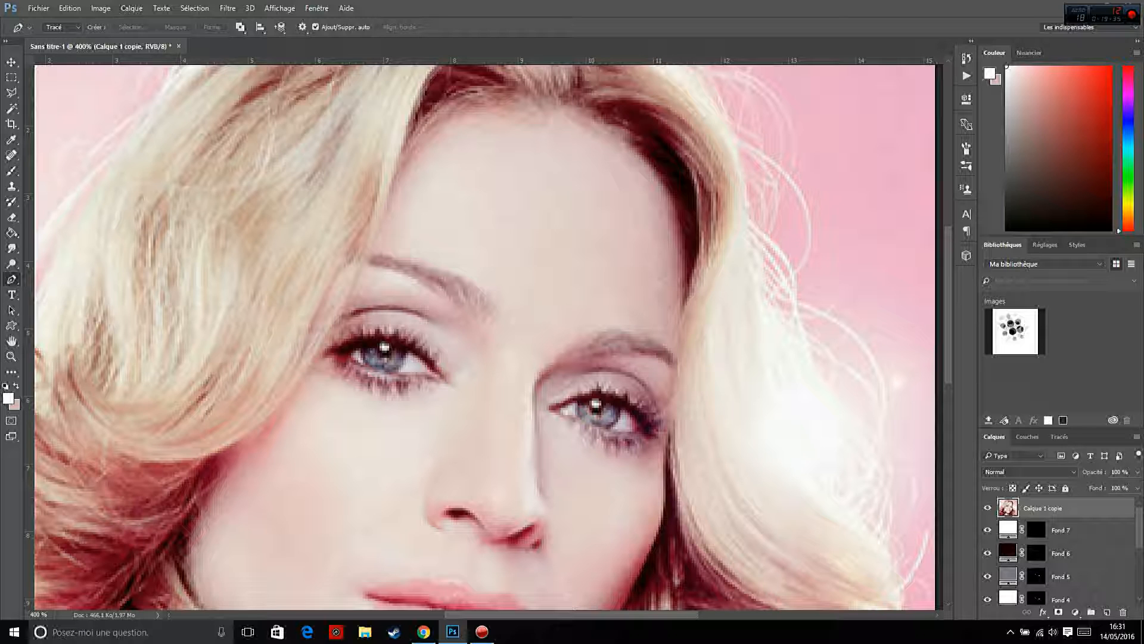
{"action": "left_click", "coordinate": [12, 139]}
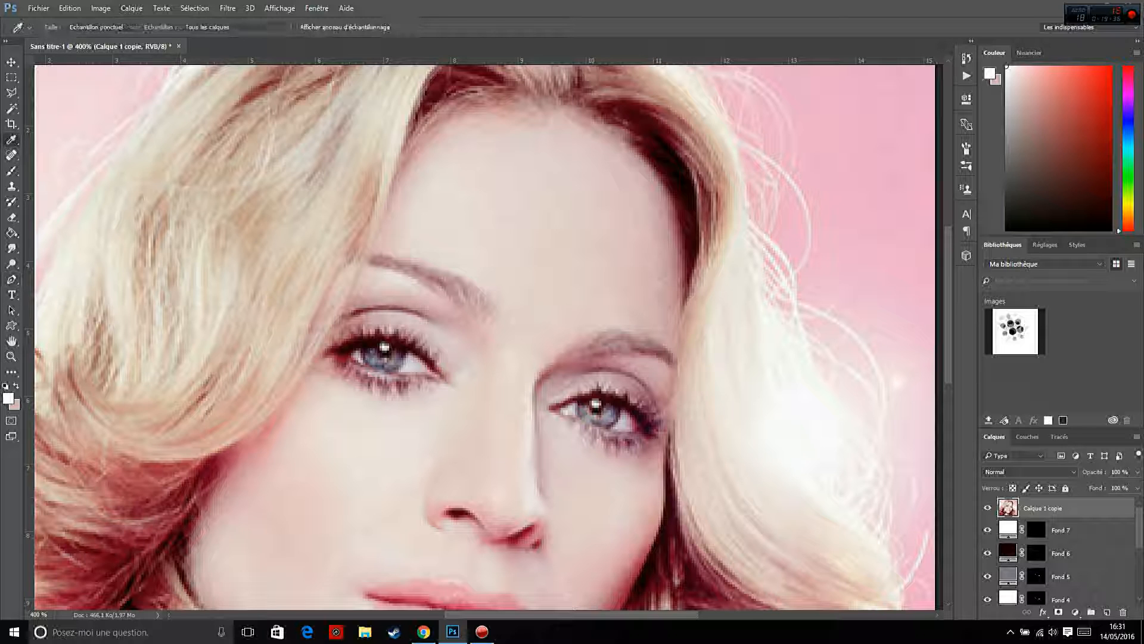
{"action": "left_click", "coordinate": [650, 136]}
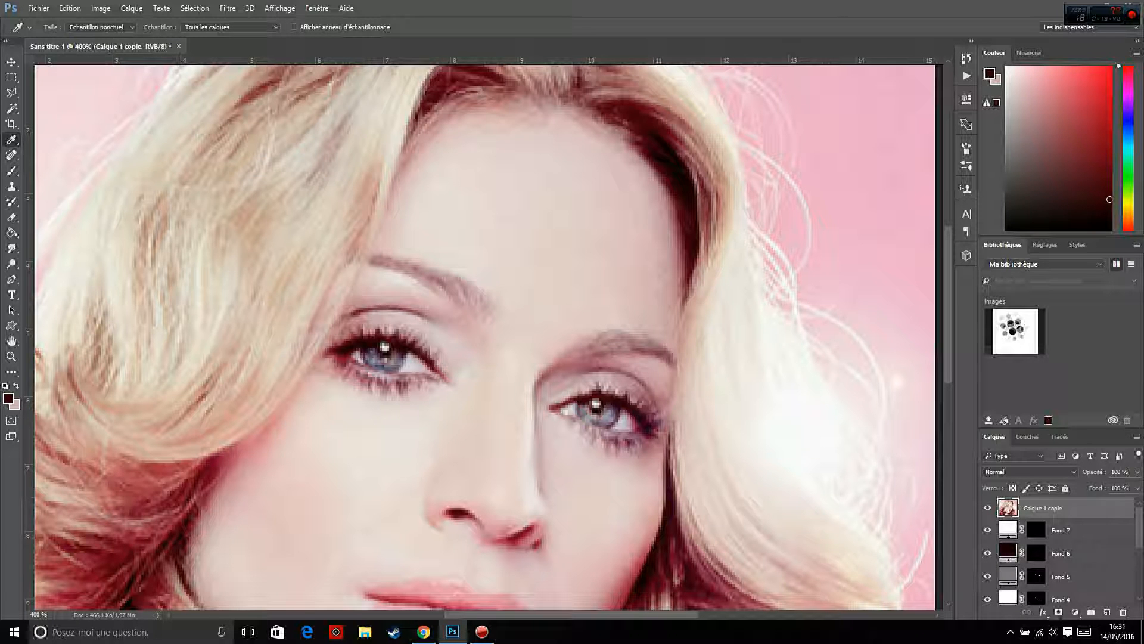
Add a solid color fill layer in #320107 above Calque 1 copie and invert its mask to black.
{"action": "left_click", "coordinate": [1075, 612]}
{"action": "left_click", "coordinate": [1023, 352]}
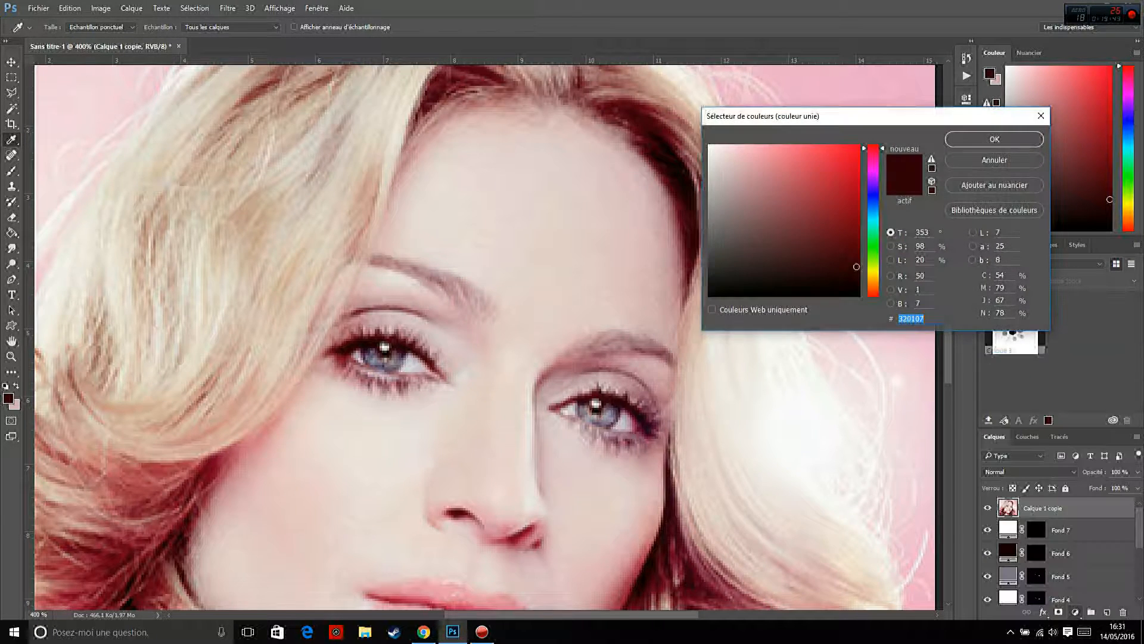
{"action": "key", "text": "Return"}
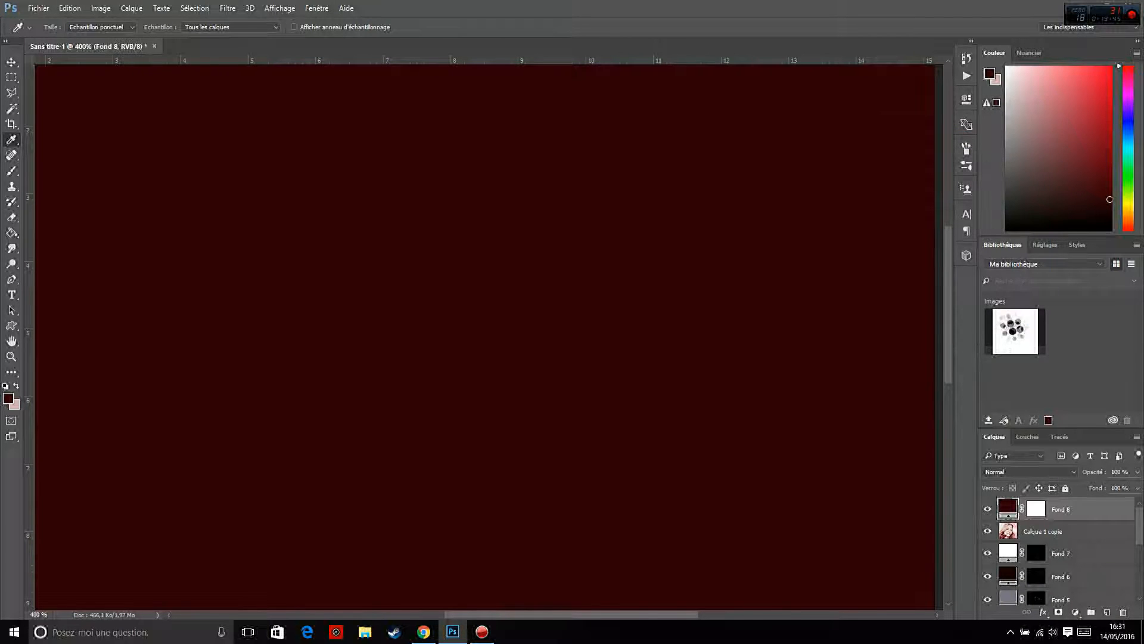
{"action": "double_click", "coordinate": [1035, 510]}
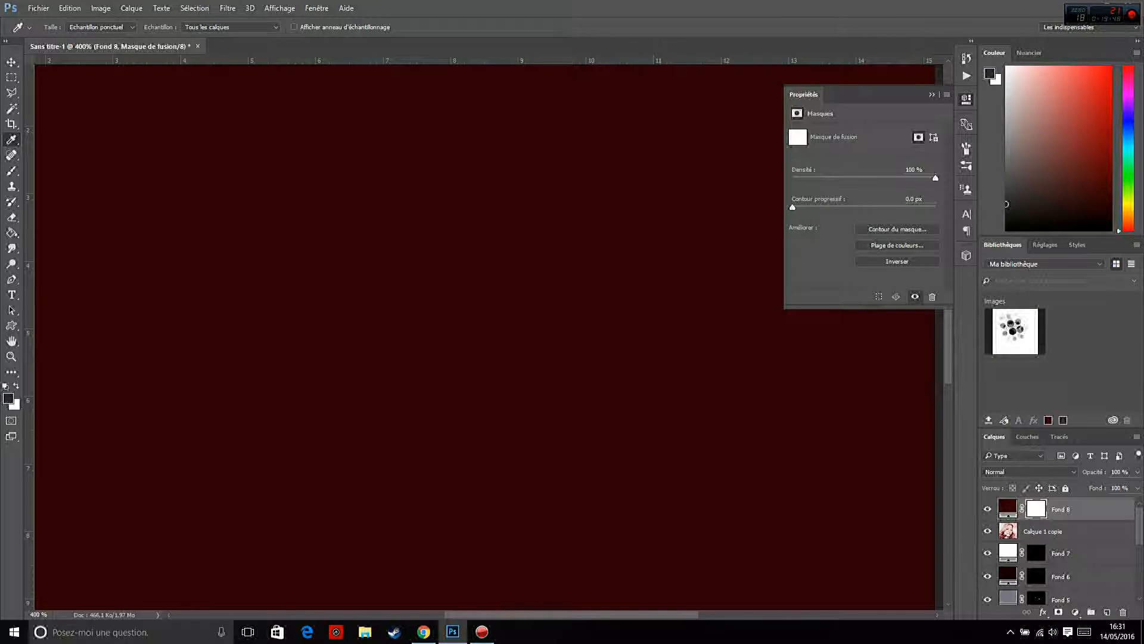
{"action": "left_click", "coordinate": [897, 262]}
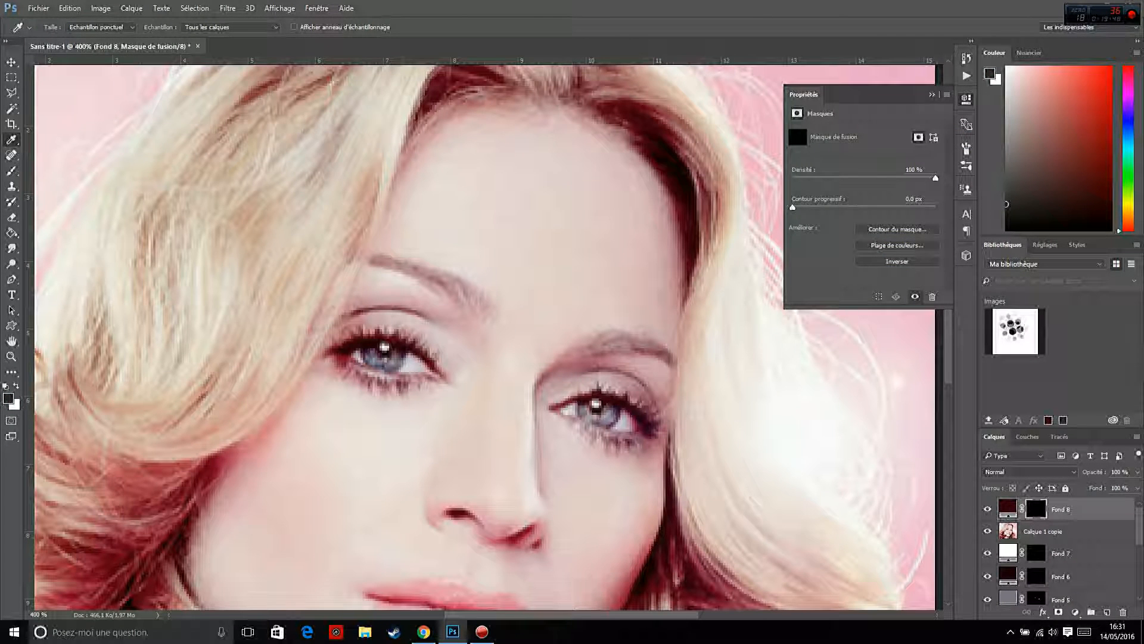
{"action": "left_click", "coordinate": [932, 94]}
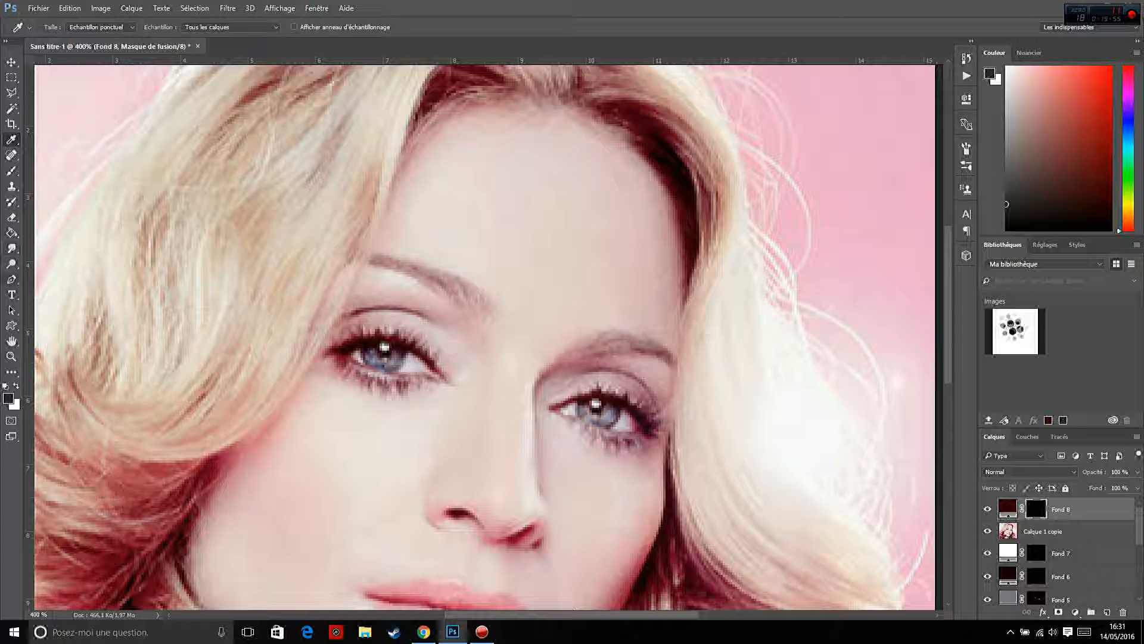
Trace the dark hair shadow along the right side of the forehead and the hairline above it with the Pen tool.
{"action": "key", "text": "p"}
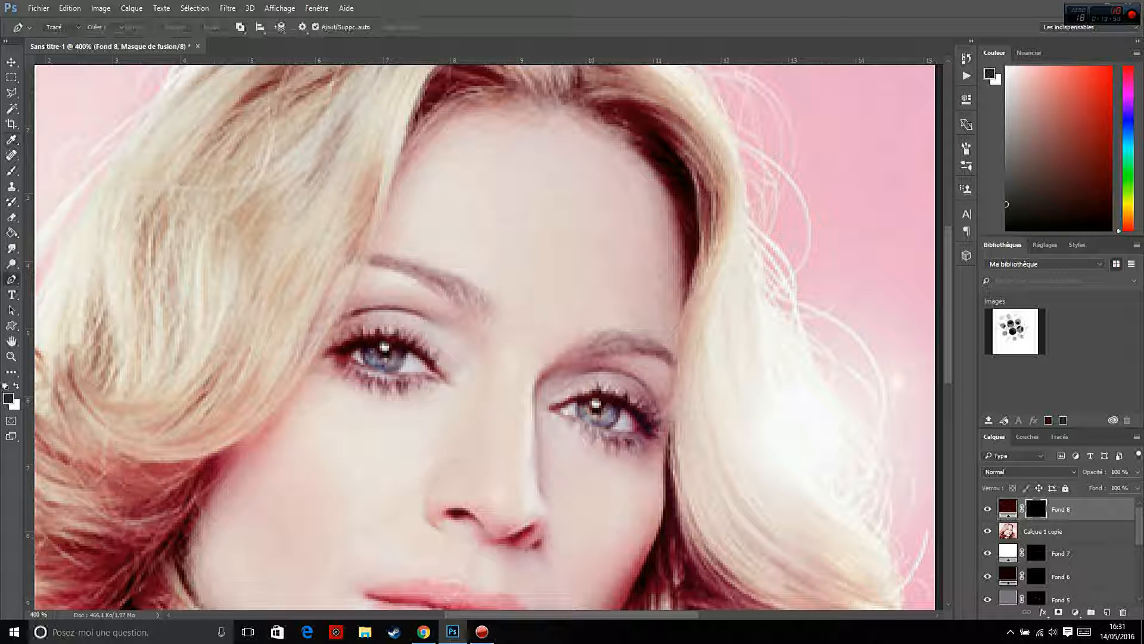
{"action": "left_click_drag", "start_coordinate": [632, 146], "coordinate": [648, 162]}
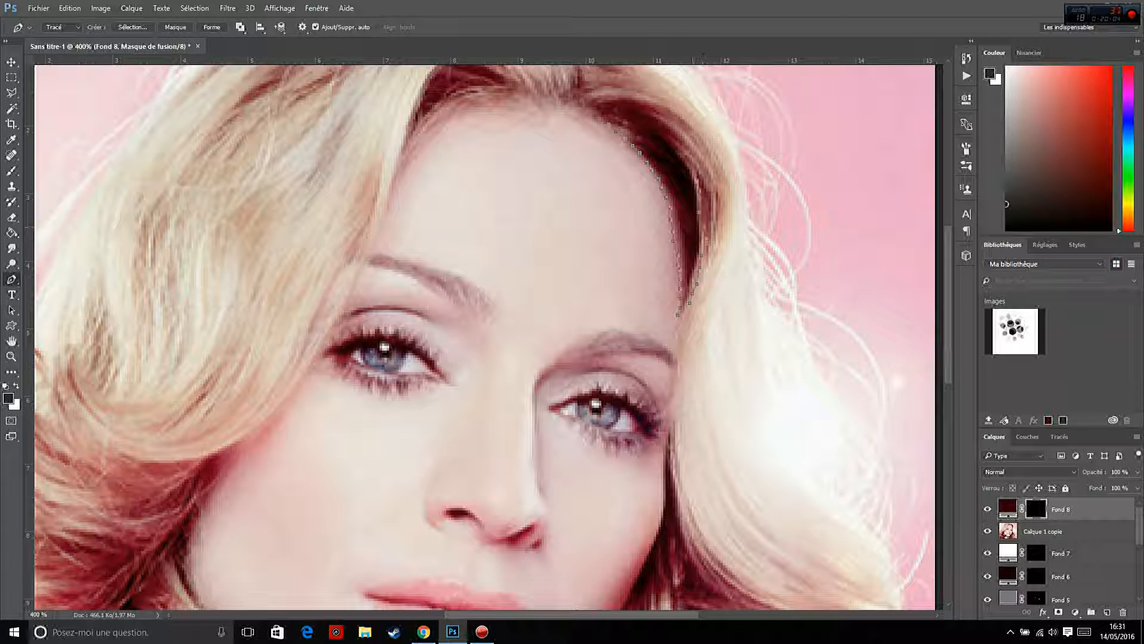
{"action": "left_click_drag", "start_coordinate": [658, 127], "coordinate": [639, 112]}
{"action": "left_click", "coordinate": [630, 112]}
{"action": "left_click", "coordinate": [620, 110]}
{"action": "left_click", "coordinate": [614, 112]}
{"action": "left_click", "coordinate": [604, 114]}
{"action": "left_click", "coordinate": [597, 120]}
{"action": "left_click", "coordinate": [608, 123]}
{"action": "scroll", "coordinate": [596, 132], "scroll_direction": "up", "scroll_amount": 3}
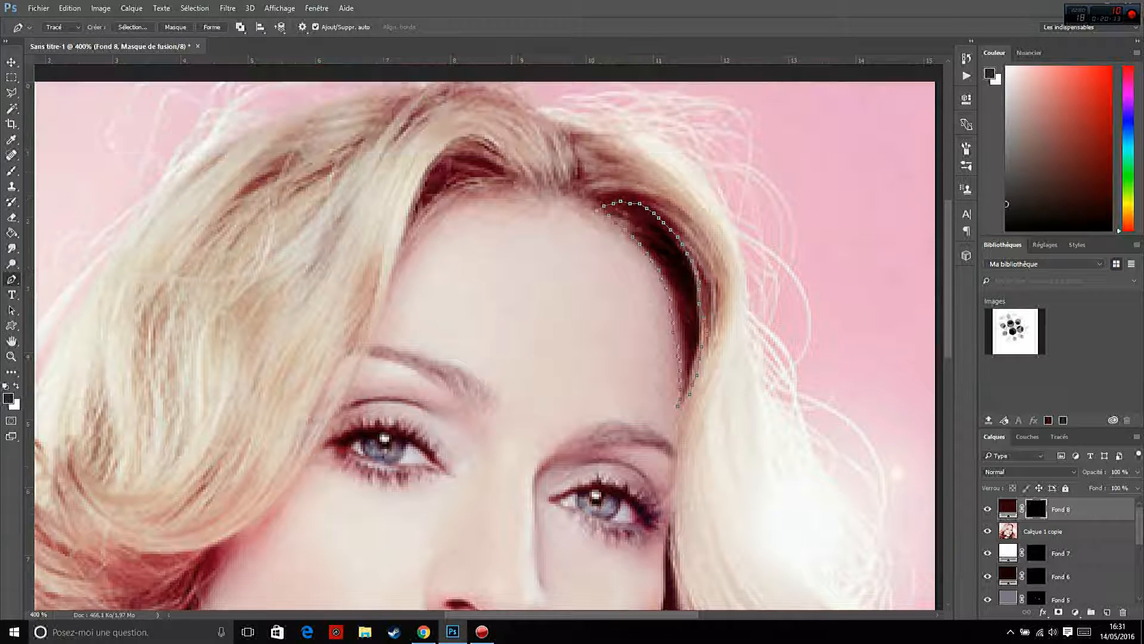
{"action": "left_click", "coordinate": [516, 182]}
Trace the dark gap between the hair and the left-side cheek.
{"action": "scroll", "coordinate": [477, 333], "scroll_direction": "down", "scroll_amount": 5}
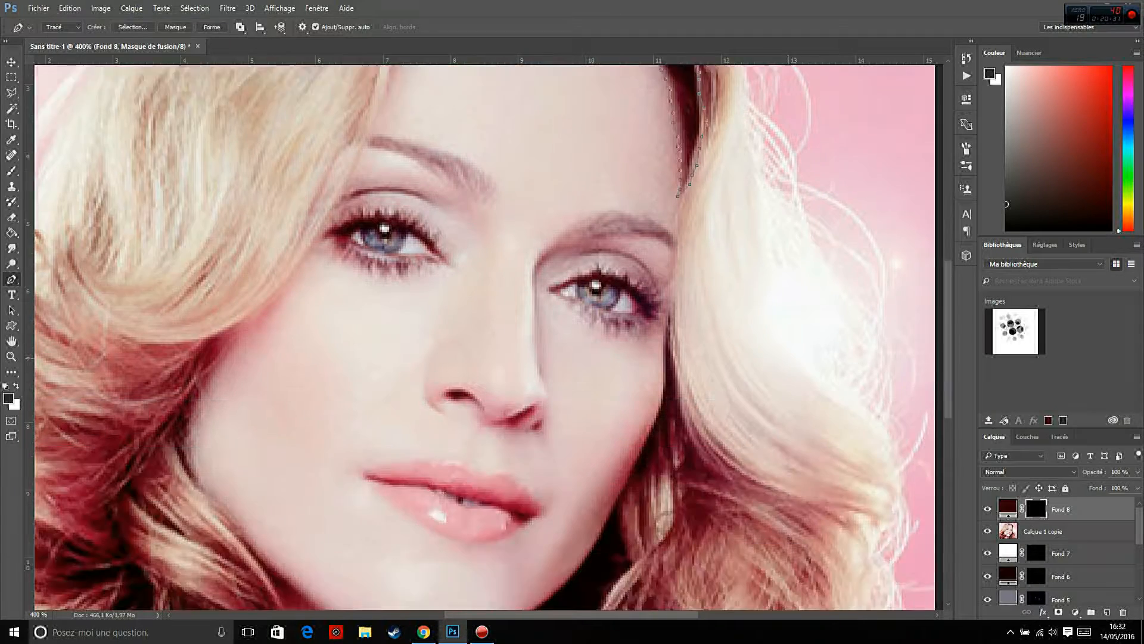
{"action": "scroll", "coordinate": [477, 333], "scroll_direction": "down", "scroll_amount": 3}
{"action": "left_click", "coordinate": [201, 263]}
{"action": "left_click", "coordinate": [189, 291]}
{"action": "left_click", "coordinate": [184, 320]}
{"action": "left_click", "coordinate": [170, 351]}
{"action": "left_click", "coordinate": [201, 394]}
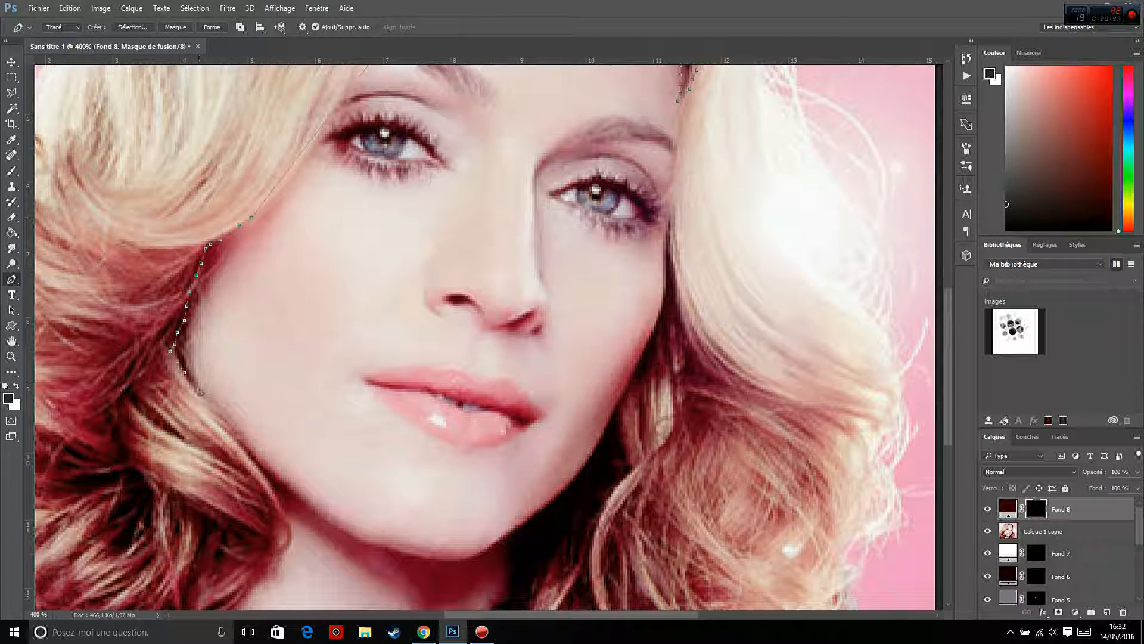
{"action": "left_click", "coordinate": [196, 374]}
{"action": "left_click", "coordinate": [198, 298]}
{"action": "left_click", "coordinate": [244, 232]}
Undo the last two changes to the traced path.
{"action": "left_click", "coordinate": [70, 8]}
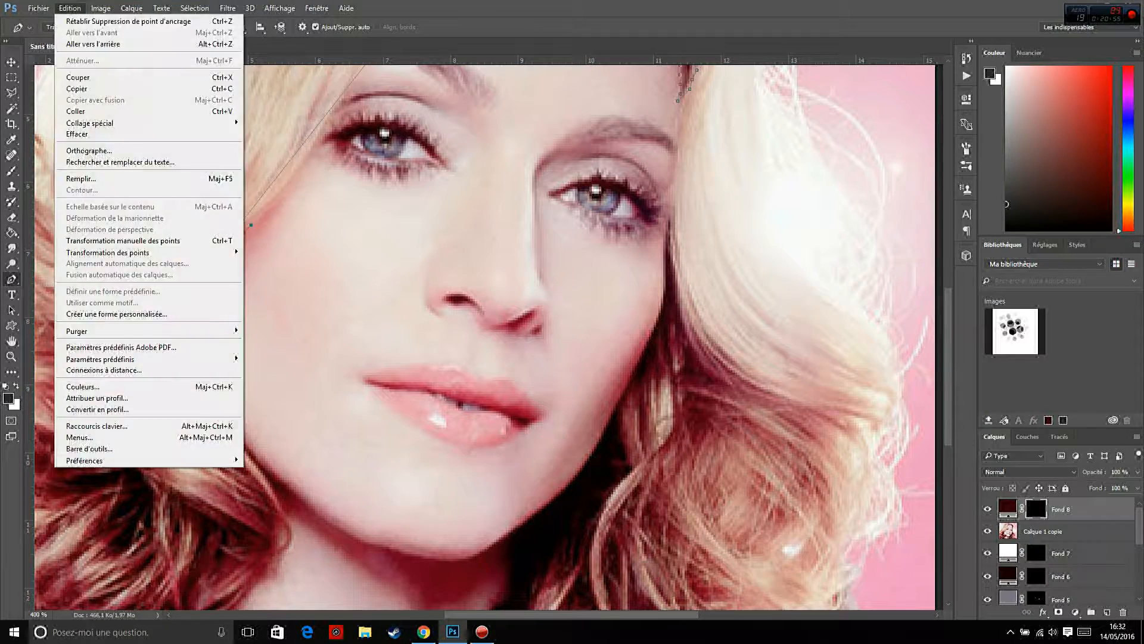
{"action": "left_click", "coordinate": [98, 44]}
{"action": "left_click", "coordinate": [70, 9]}
{"action": "left_click", "coordinate": [99, 43]}
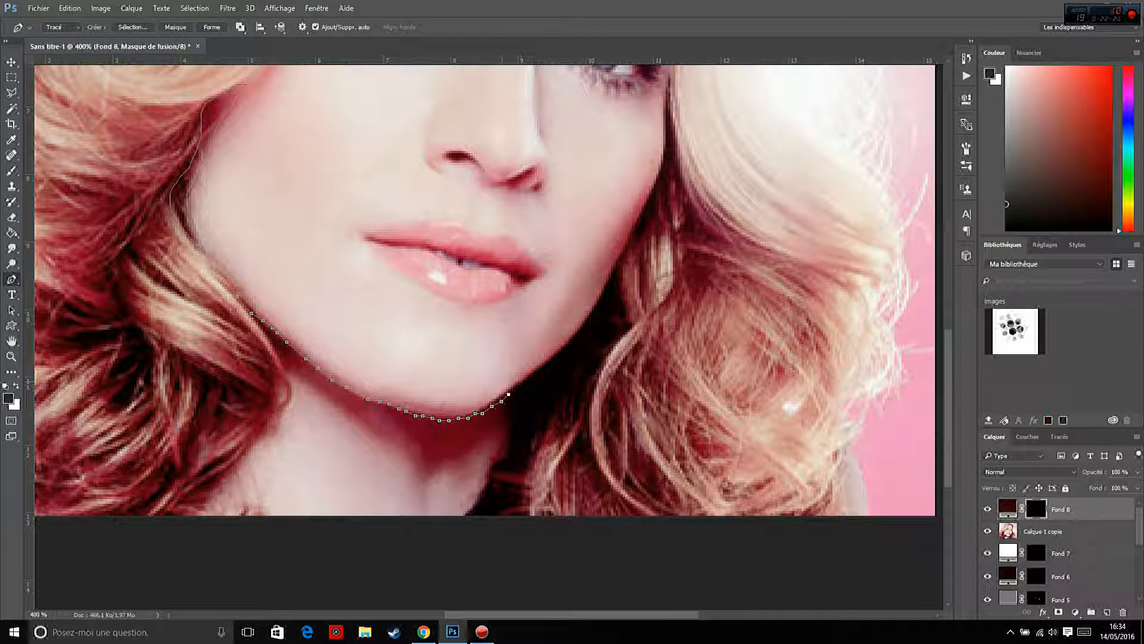
Trace the shadow under the chin across the neck and close it along the left side of the jaw.
{"action": "left_click", "coordinate": [506, 403]}
{"action": "left_click", "coordinate": [506, 415]}
{"action": "left_click", "coordinate": [503, 422]}
{"action": "left_click", "coordinate": [501, 434]}
{"action": "left_click", "coordinate": [494, 444]}
{"action": "left_click", "coordinate": [489, 451]}
{"action": "left_click", "coordinate": [484, 459]}
{"action": "left_click", "coordinate": [477, 465]}
{"action": "left_click", "coordinate": [405, 453]}
{"action": "left_click", "coordinate": [401, 449]}
{"action": "left_click", "coordinate": [394, 444]}
{"action": "left_click", "coordinate": [386, 439]}
{"action": "left_click", "coordinate": [253, 323]}
{"action": "left_click", "coordinate": [237, 298]}
Trace the right-side jawline and neck edge of the dark hair shadow down to the bottom of the photo.
{"action": "left_click", "coordinate": [613, 267]}
{"action": "key", "text": "ctrl+z"}
{"action": "left_click", "coordinate": [615, 267]}
{"action": "left_click", "coordinate": [598, 303]}
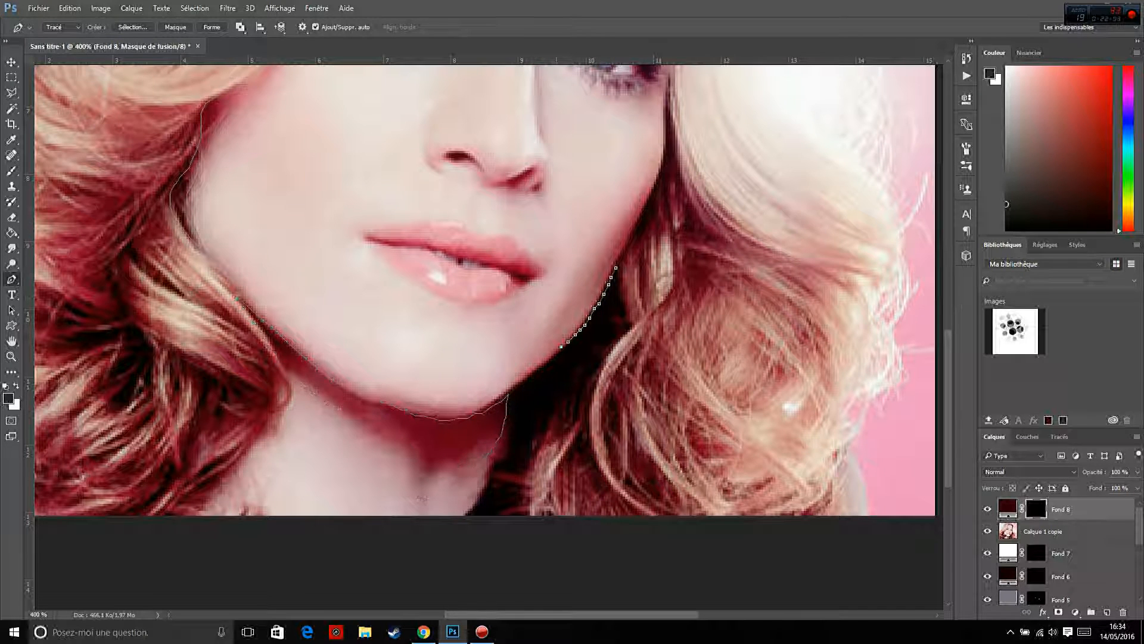
{"action": "left_click", "coordinate": [544, 363]}
{"action": "left_click", "coordinate": [506, 437]}
{"action": "left_click", "coordinate": [487, 475]}
{"action": "left_click", "coordinate": [464, 516]}
Trace the hair side of the dark shadow beside the neck and close the outline at the right-side jaw.
{"action": "left_click", "coordinate": [518, 516]}
{"action": "left_click", "coordinate": [544, 434]}
{"action": "left_click", "coordinate": [556, 441]}
{"action": "left_click", "coordinate": [589, 411]}
{"action": "left_click", "coordinate": [558, 470]}
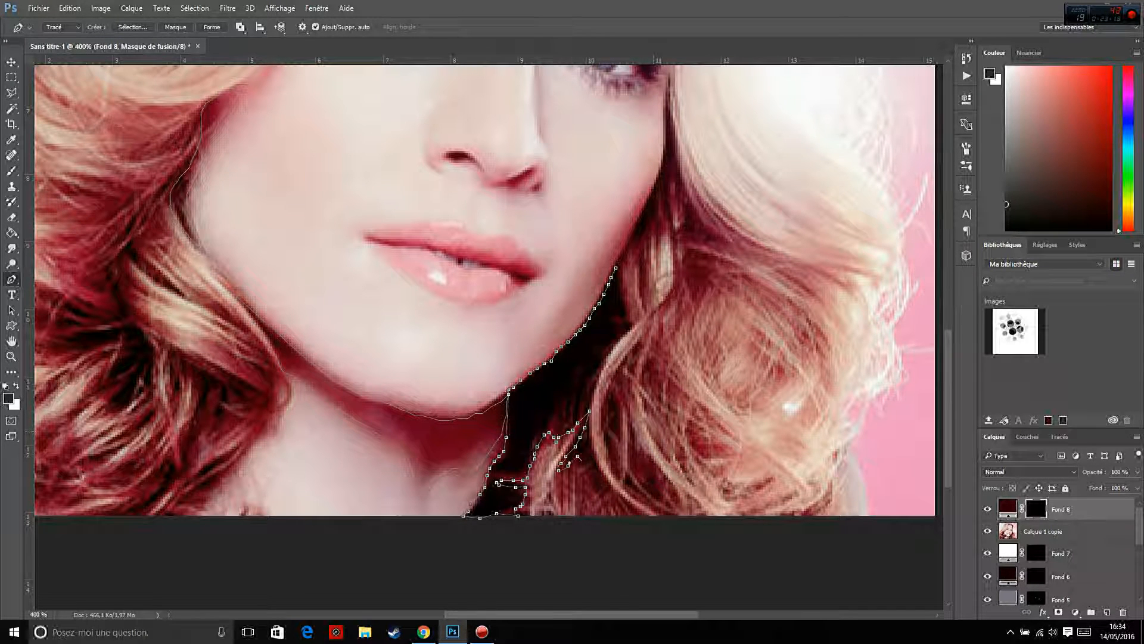
{"action": "left_click", "coordinate": [610, 491]}
{"action": "left_click", "coordinate": [592, 444]}
{"action": "left_click", "coordinate": [601, 370]}
{"action": "left_click", "coordinate": [634, 327]}
{"action": "left_click", "coordinate": [616, 268]}
Trace the edge of the right-side cheek from beside the eye down to the jaw shadow.
{"action": "scroll", "coordinate": [615, 253], "scroll_direction": "up", "scroll_amount": 5}
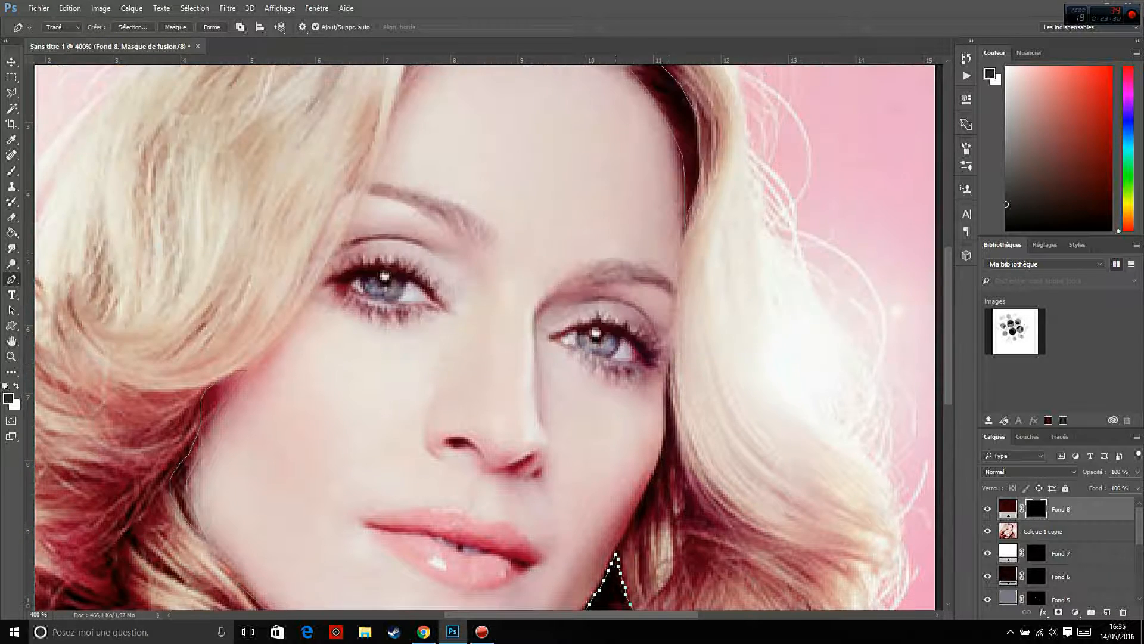
{"action": "left_click", "coordinate": [670, 366]}
{"action": "left_click", "coordinate": [666, 411]}
{"action": "left_click", "coordinate": [658, 463]}
{"action": "left_click", "coordinate": [649, 482]}
{"action": "left_click", "coordinate": [616, 554]}
Trace the jagged dark hair strands beside the right-side cheek and close the outline next to the eye.
{"action": "left_click", "coordinate": [644, 582]}
{"action": "left_click", "coordinate": [649, 518]}
{"action": "left_click", "coordinate": [653, 544]}
{"action": "left_click", "coordinate": [668, 529]}
{"action": "left_click", "coordinate": [668, 487]}
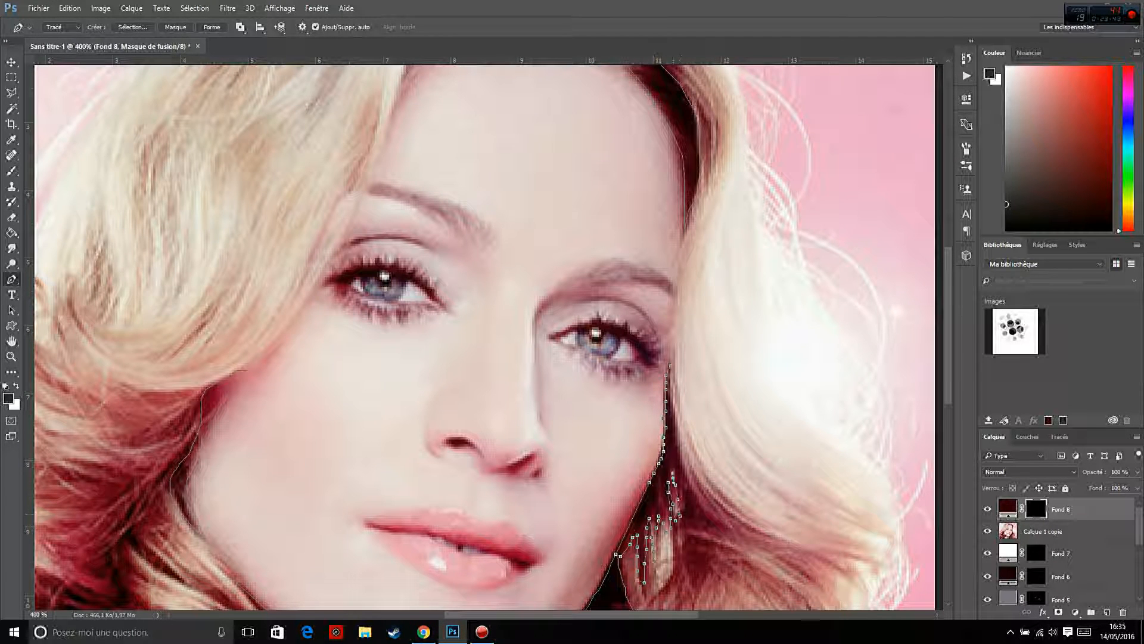
{"action": "left_click", "coordinate": [674, 458]}
{"action": "left_click", "coordinate": [717, 527]}
{"action": "left_click", "coordinate": [680, 460]}
{"action": "left_click", "coordinate": [671, 365]}
Convert the traced shadow paths to a selection, fill it with white on the Fond 8 mask and deselect.
{"action": "key", "text": "ctrl+Return"}
{"action": "key", "text": "ctrl+BackSpace"}
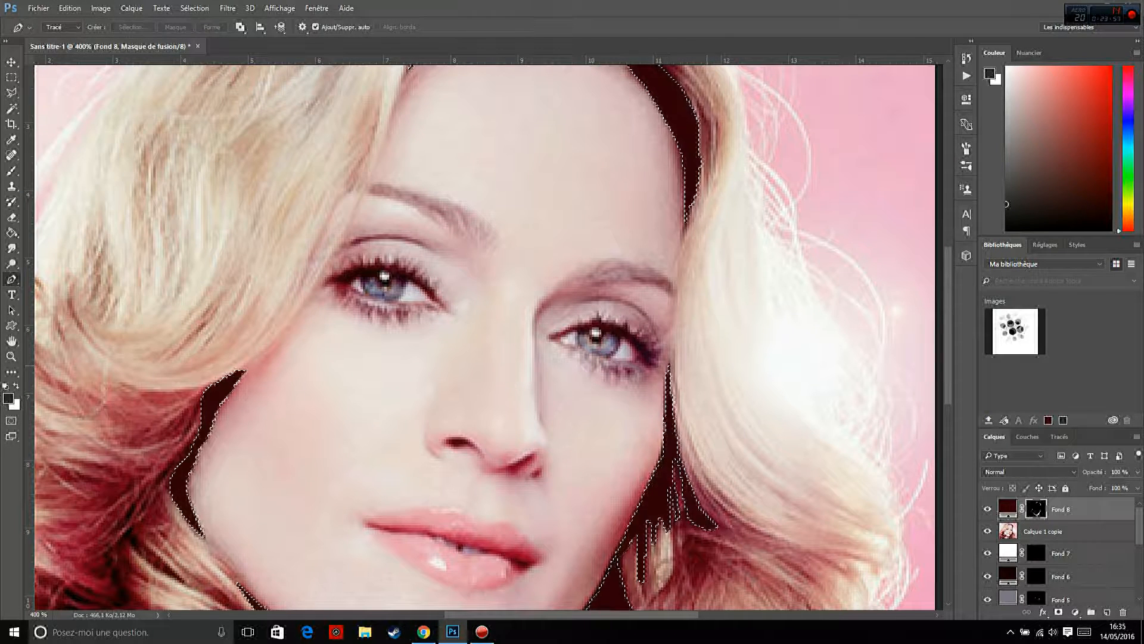
{"action": "key", "text": "ctrl+d"}
Move Calque 1 copie above Fond 8 and check the whole flat illustration at 200% with the photo hidden.
{"action": "left_click_drag", "start_coordinate": [1043, 531], "coordinate": [1043, 500]}
{"action": "left_click", "coordinate": [987, 509]}
{"action": "left_click", "coordinate": [11, 356]}
{"action": "left_click", "coordinate": [64, 27]}
{"action": "left_click", "coordinate": [489, 337]}
{"action": "left_click", "coordinate": [987, 507]}
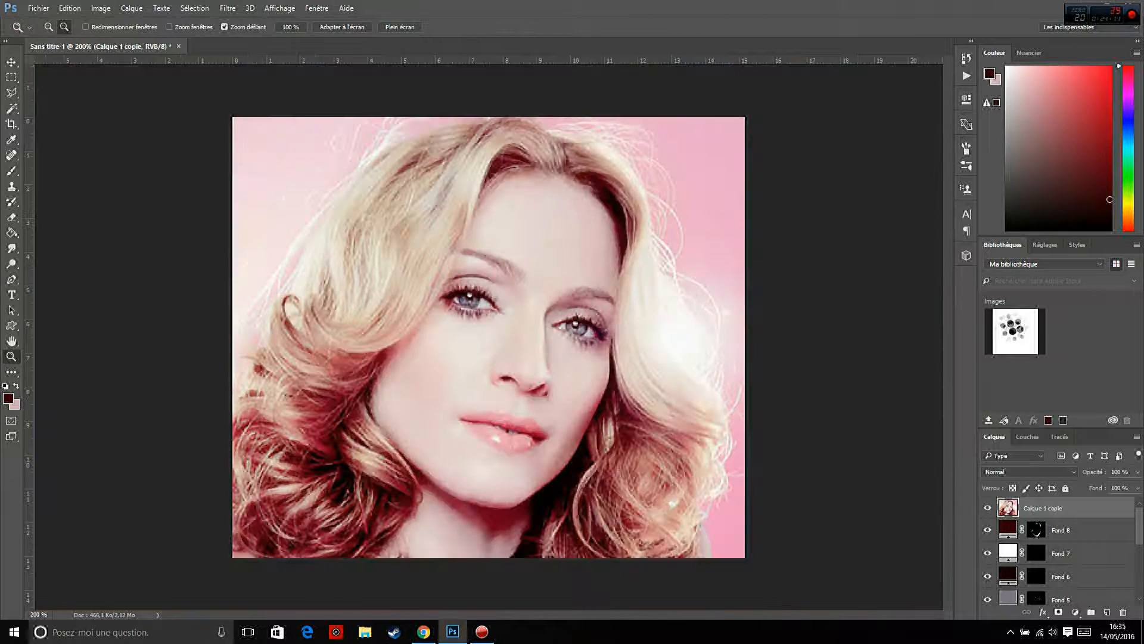
Select the Fond 8 mask and trace both nostrils and the shadow under the nose with the Pen tool.
{"action": "left_click", "coordinate": [1061, 530]}
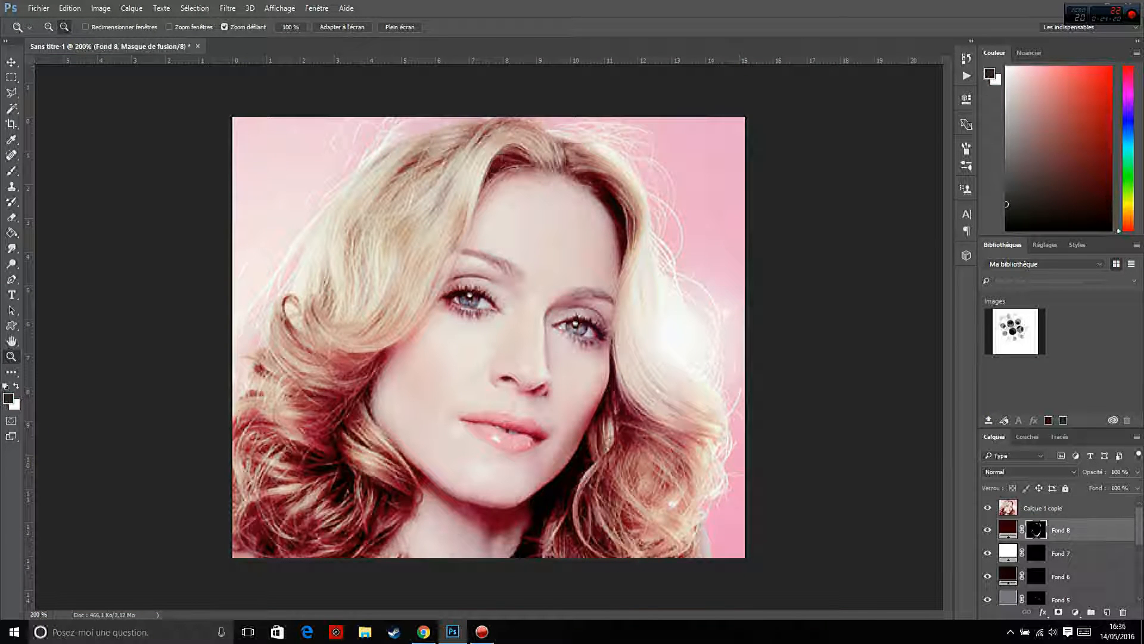
{"action": "left_click", "coordinate": [11, 280]}
{"action": "left_click", "coordinate": [500, 377]}
{"action": "left_click", "coordinate": [505, 383]}
{"action": "left_click", "coordinate": [517, 385]}
{"action": "left_click", "coordinate": [510, 379]}
{"action": "left_click", "coordinate": [530, 392]}
{"action": "left_click", "coordinate": [537, 395]}
{"action": "left_click", "coordinate": [547, 386]}
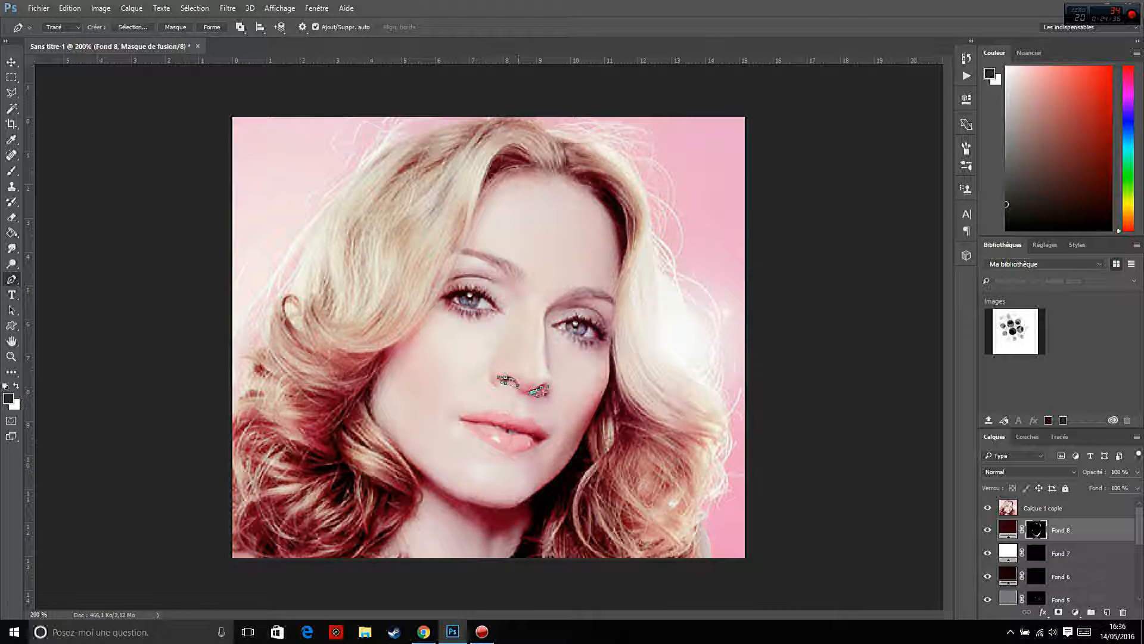
Fill the traced nostril shapes with white on the Fond 8 mask, deselect and show Calque 1 copie again.
{"action": "key", "text": "ctrl+Return"}
{"action": "left_click", "coordinate": [987, 508]}
{"action": "key", "text": "ctrl+BackSpace"}
{"action": "key", "text": "ctrl+d"}
{"action": "left_click", "coordinate": [988, 507]}
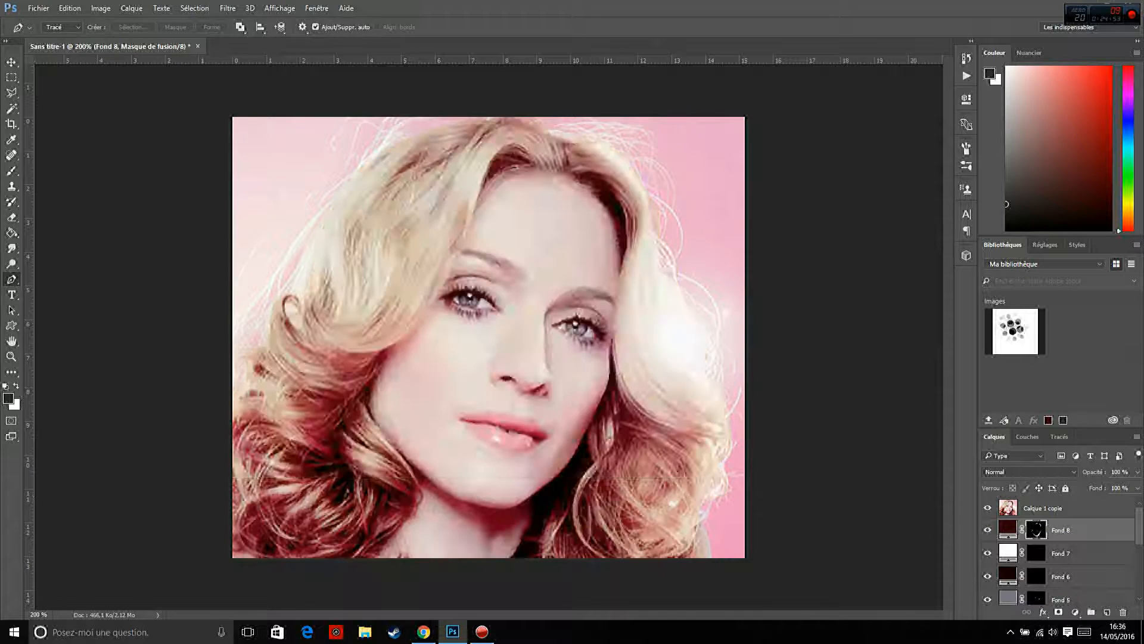
Trace the dark strands in the lower curls on the picture's left and fill them with white on the Fond 8 mask.
{"action": "left_click", "coordinate": [332, 456]}
{"action": "left_click", "coordinate": [321, 453]}
{"action": "left_click", "coordinate": [315, 448]}
{"action": "left_click", "coordinate": [297, 443]}
{"action": "left_click", "coordinate": [300, 448]}
{"action": "left_click", "coordinate": [304, 453]}
{"action": "left_click", "coordinate": [313, 456]}
{"action": "left_click", "coordinate": [323, 459]}
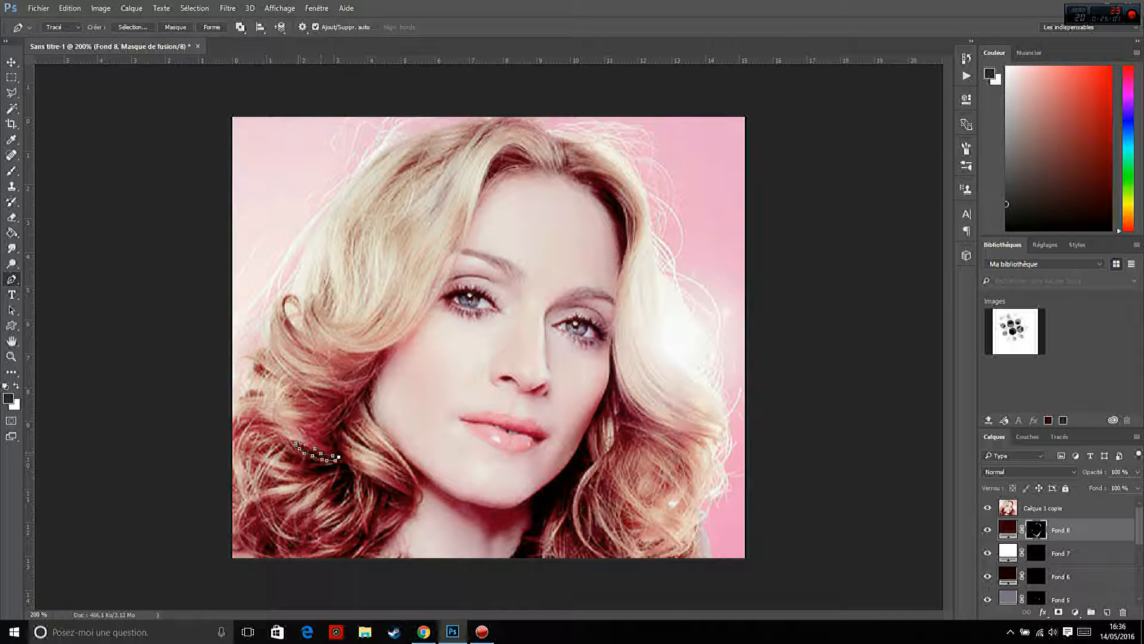
{"action": "left_click", "coordinate": [289, 455]}
{"action": "left_click", "coordinate": [283, 460]}
{"action": "left_click", "coordinate": [299, 465]}
{"action": "left_click", "coordinate": [312, 470]}
{"action": "left_click", "coordinate": [288, 469]}
{"action": "left_click", "coordinate": [316, 477]}
{"action": "left_click", "coordinate": [339, 457]}
{"action": "key", "text": "ctrl+Return"}
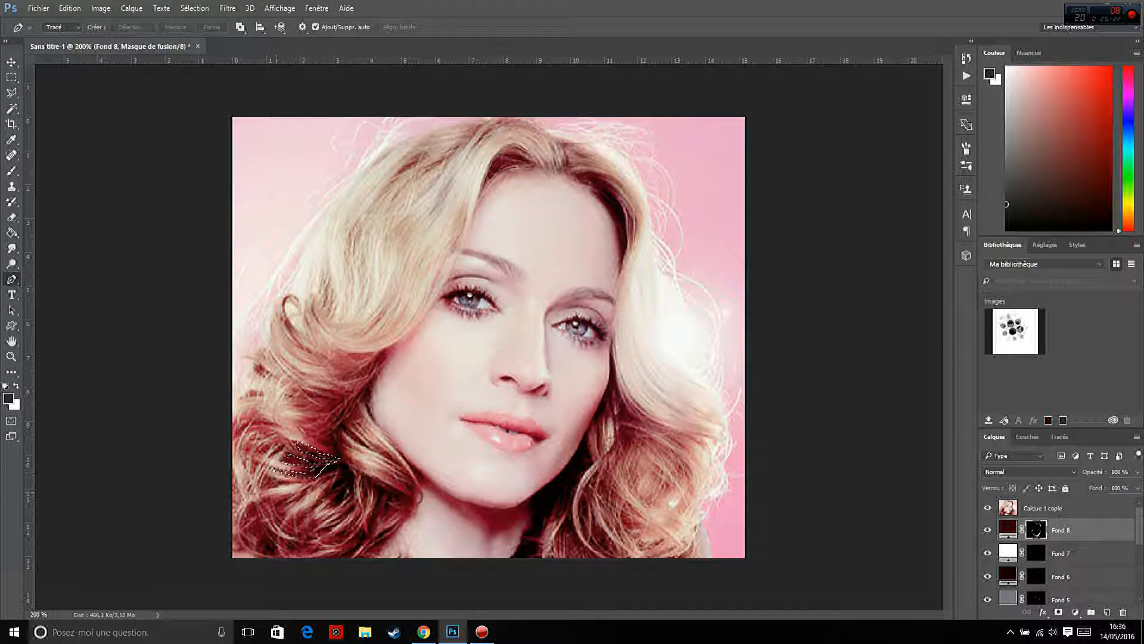
{"action": "key", "text": "ctrl+BackSpace"}
{"action": "key", "text": "ctrl+d"}
Trace the small dark lock beside the left jawline and fill it with white on the Fond 8 mask.
{"action": "left_click", "coordinate": [359, 401]}
{"action": "left_click", "coordinate": [360, 416]}
{"action": "left_click", "coordinate": [367, 425]}
{"action": "left_click", "coordinate": [373, 452]}
{"action": "left_click", "coordinate": [359, 443]}
{"action": "left_click", "coordinate": [345, 425]}
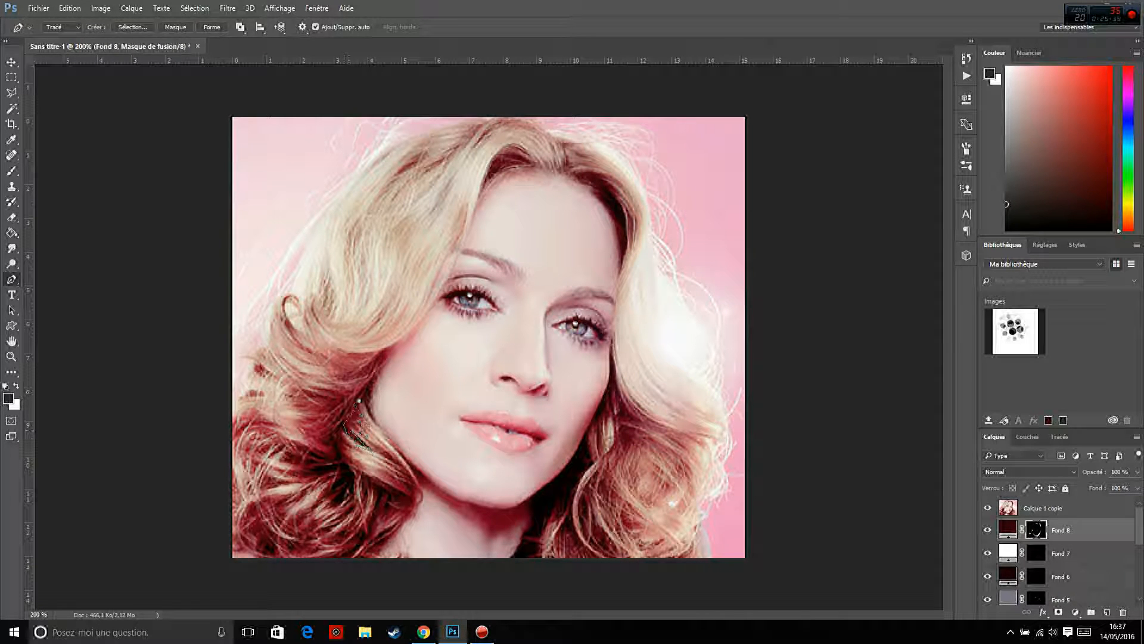
{"action": "key", "text": "ctrl+Return"}
{"action": "key", "text": "ctrl+BackSpace"}
{"action": "key", "text": "ctrl+d"}
Trace and fill the shadow strand beneath the left curls on the Fond 8 mask, and compare the illustration with the Calque 1 copie photo.
{"action": "left_click", "coordinate": [355, 477]}
{"action": "left_click", "coordinate": [354, 503]}
{"action": "left_click", "coordinate": [340, 506]}
{"action": "left_click", "coordinate": [313, 509]}
{"action": "left_click", "coordinate": [329, 488]}
{"action": "left_click", "coordinate": [340, 475]}
{"action": "left_click", "coordinate": [342, 462]}
{"action": "left_click", "coordinate": [355, 477]}
{"action": "key", "text": "ctrl+Return"}
{"action": "key", "text": "ctrl+BackSpace"}
{"action": "key", "text": "ctrl+d"}
{"action": "left_click", "coordinate": [987, 508]}
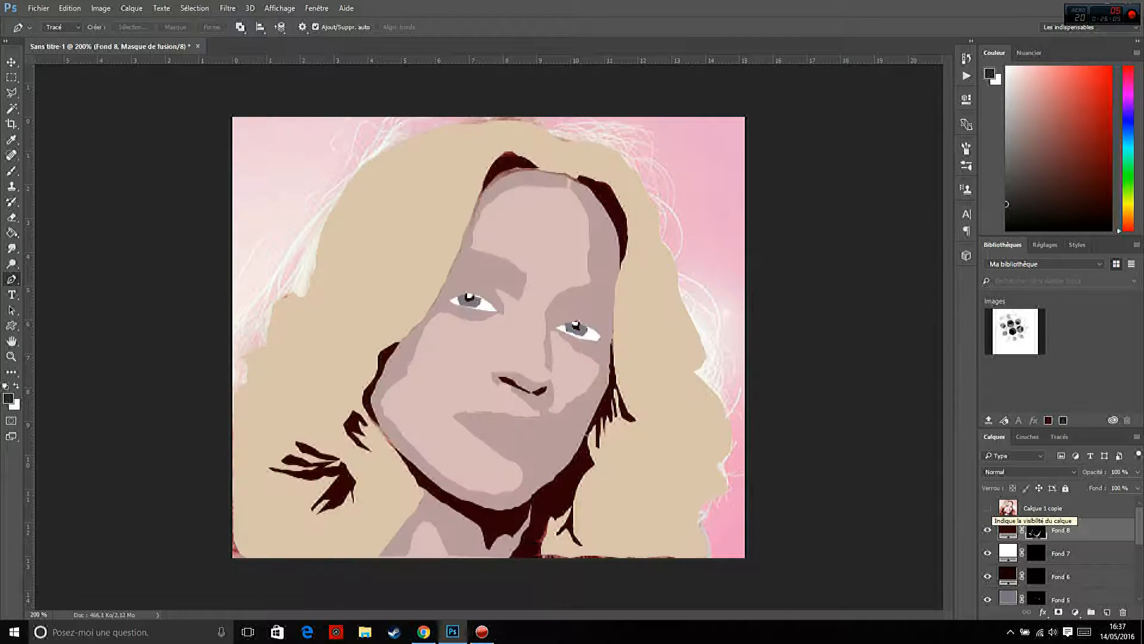
{"action": "left_click", "coordinate": [987, 508]}
{"action": "left_click", "coordinate": [988, 508]}
{"action": "left_click", "coordinate": [987, 508]}
Trace the hook-shaped curl at the hair's left edge and fill it with white on the Fond 8 mask.
{"action": "left_click", "coordinate": [287, 303]}
{"action": "left_click", "coordinate": [298, 304]}
{"action": "left_click", "coordinate": [304, 301]}
{"action": "left_click", "coordinate": [294, 293]}
{"action": "left_click", "coordinate": [278, 309]}
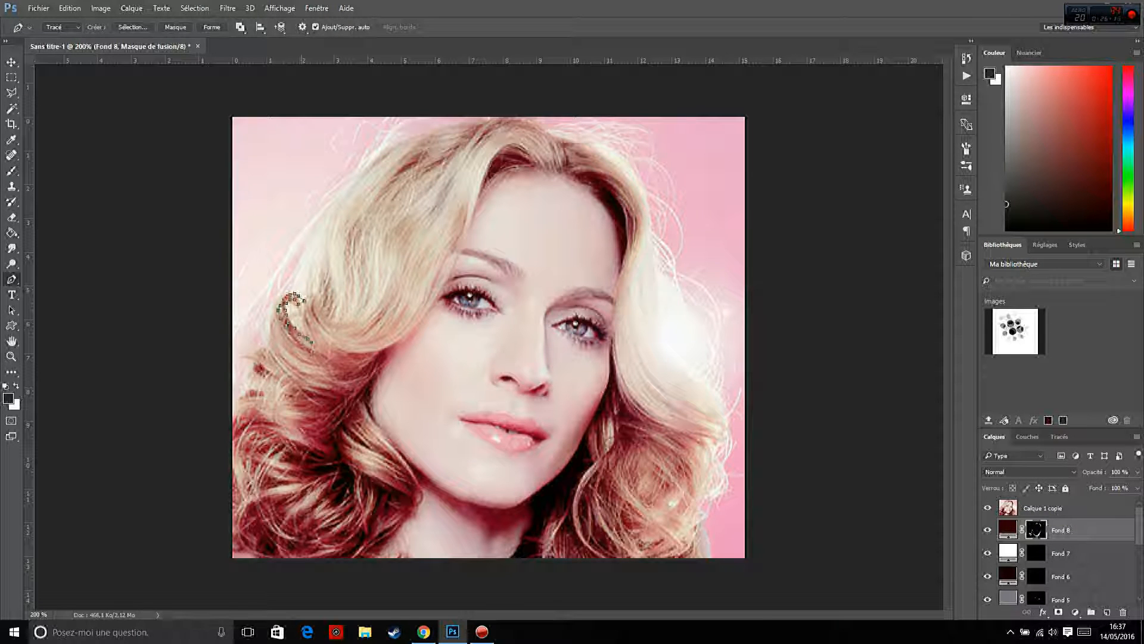
{"action": "key", "text": "ctrl+Return"}
{"action": "key", "text": "ctrl+BackSpace"}
{"action": "key", "text": "ctrl+d"}
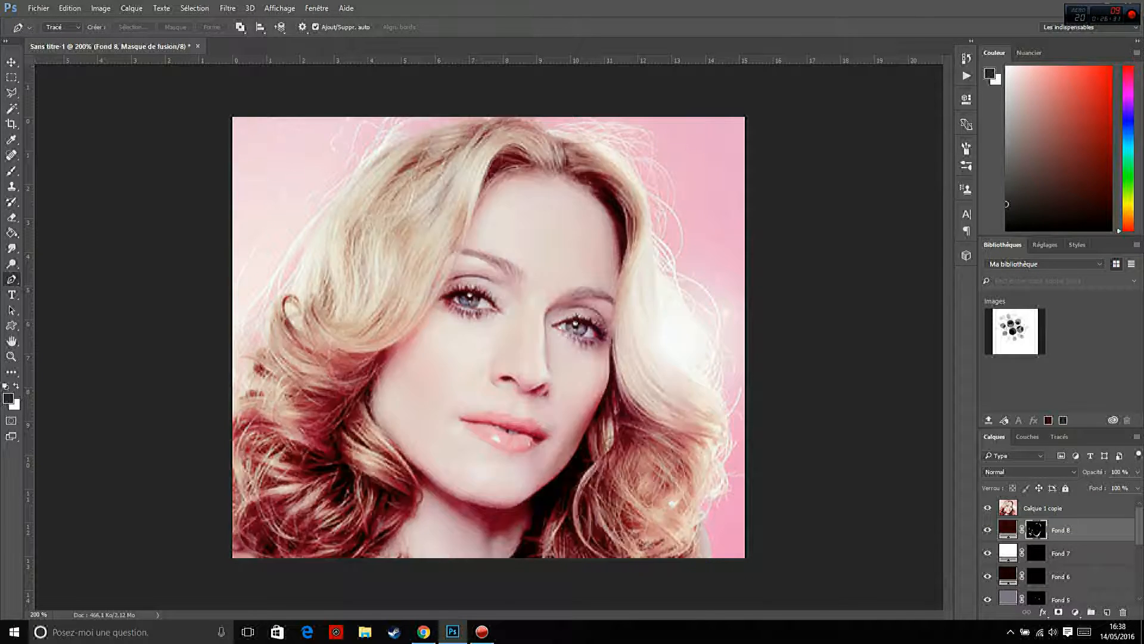
Trace and fill the dark strands at the crown of the hair on the Fond 8 mask, and check the result with the photo hidden.
{"action": "left_click", "coordinate": [461, 166]}
{"action": "left_click", "coordinate": [472, 151]}
{"action": "left_click", "coordinate": [484, 140]}
{"action": "left_click", "coordinate": [501, 128]}
{"action": "left_click", "coordinate": [536, 131]}
{"action": "left_click", "coordinate": [501, 122]}
{"action": "left_click", "coordinate": [464, 150]}
{"action": "left_click", "coordinate": [443, 175]}
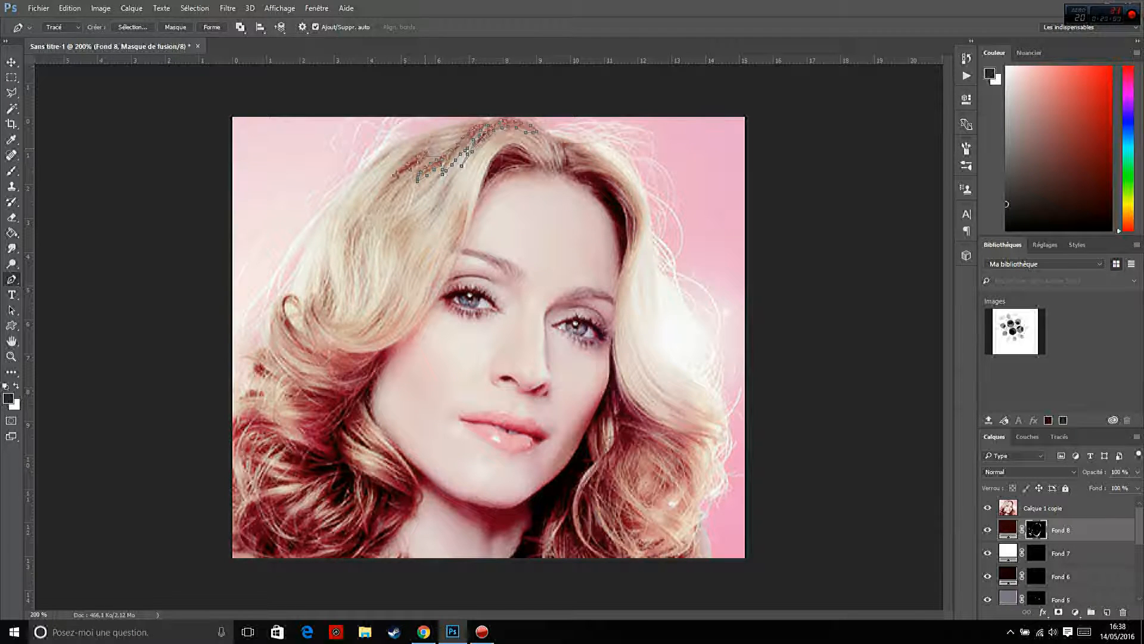
{"action": "key", "text": "ctrl+Return"}
{"action": "key", "text": "ctrl+BackSpace"}
{"action": "key", "text": "ctrl+d"}
{"action": "left_click", "coordinate": [987, 508]}
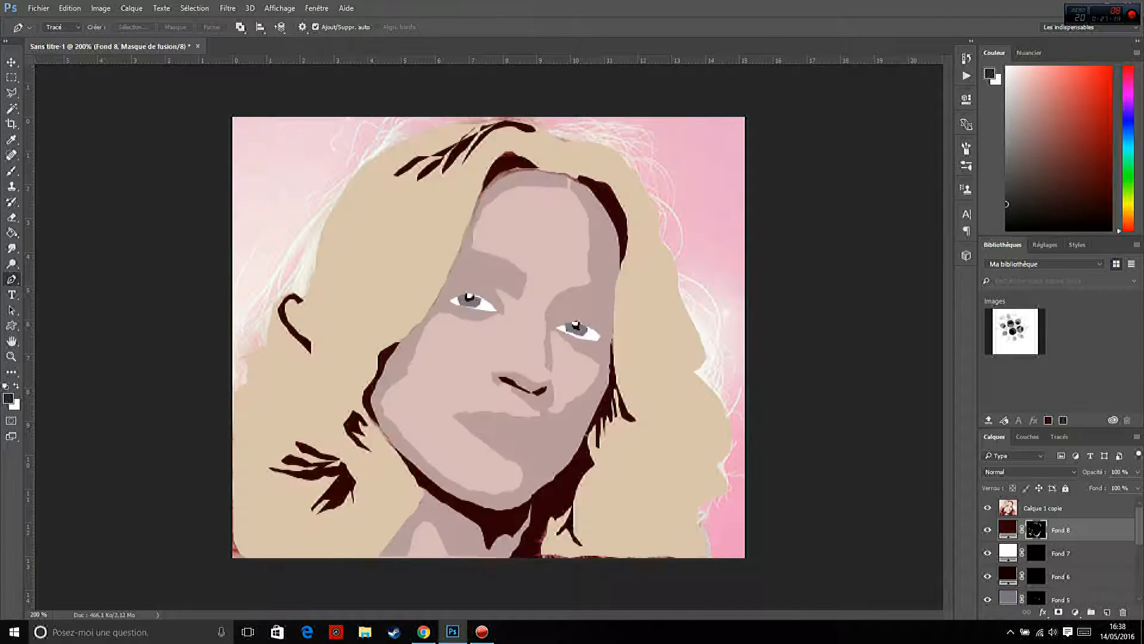
{"action": "left_click", "coordinate": [988, 508]}
{"action": "left_click", "coordinate": [987, 508]}
{"action": "left_click", "coordinate": [988, 507]}
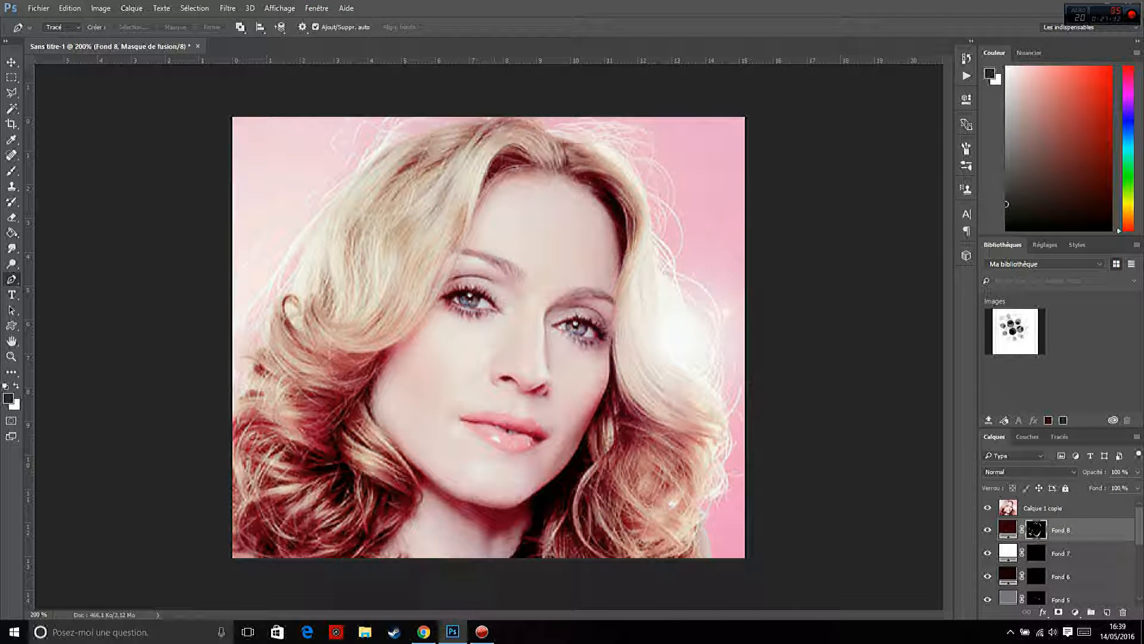
Outline the inner lid line, lower edge and outer corner of the picture's left eye with the Pen tool at 500% zoom.
{"action": "left_click", "coordinate": [495, 308]}
{"action": "left_click", "coordinate": [11, 356]}
{"action": "triple_click", "coordinate": [484, 326]}
{"action": "left_click", "coordinate": [10, 279]}
{"action": "left_click", "coordinate": [502, 271]}
{"action": "left_click", "coordinate": [490, 261]}
{"action": "left_click", "coordinate": [474, 256]}
{"action": "left_click", "coordinate": [460, 249]}
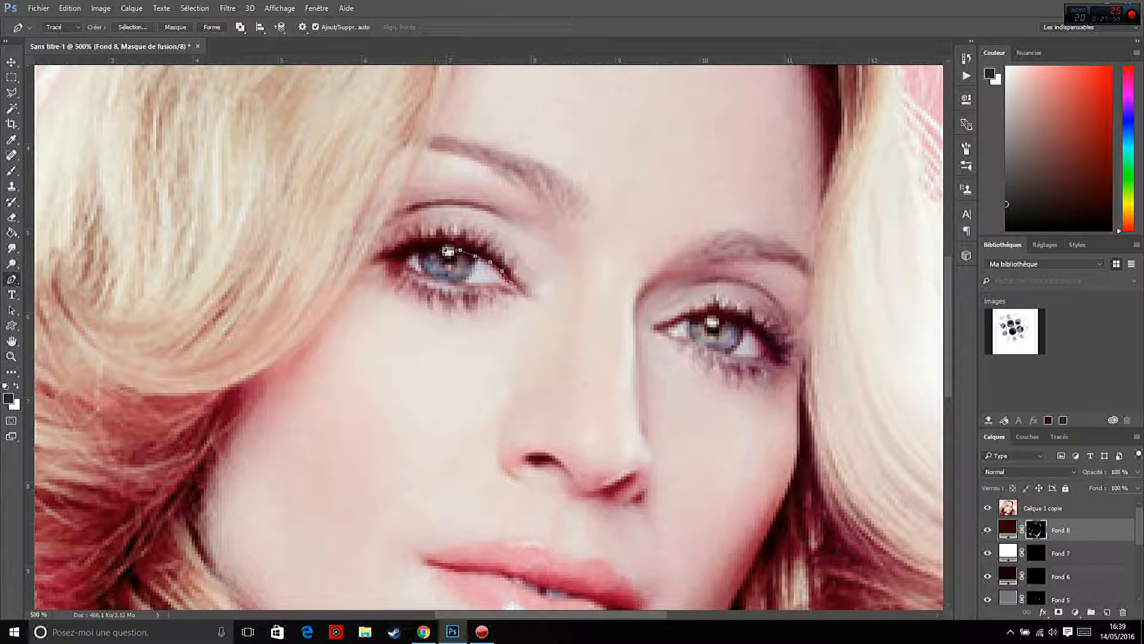
{"action": "left_click", "coordinate": [427, 249]}
{"action": "left_click", "coordinate": [412, 253]}
{"action": "left_click", "coordinate": [400, 259]}
{"action": "left_click", "coordinate": [406, 268]}
{"action": "left_click", "coordinate": [415, 270]}
{"action": "left_click", "coordinate": [445, 280]}
{"action": "left_click", "coordinate": [454, 280]}
{"action": "left_click", "coordinate": [443, 282]}
{"action": "left_click", "coordinate": [430, 277]}
{"action": "left_click", "coordinate": [401, 274]}
{"action": "left_click", "coordinate": [391, 274]}
{"action": "left_click", "coordinate": [386, 268]}
{"action": "left_click", "coordinate": [373, 263]}
Finish tracing the left eye's upper lashes to the inner corner and fill the shape with white on the Fond 8 mask.
{"action": "left_click", "coordinate": [469, 237]}
{"action": "left_click", "coordinate": [475, 230]}
{"action": "left_click", "coordinate": [483, 241]}
{"action": "left_click", "coordinate": [492, 236]}
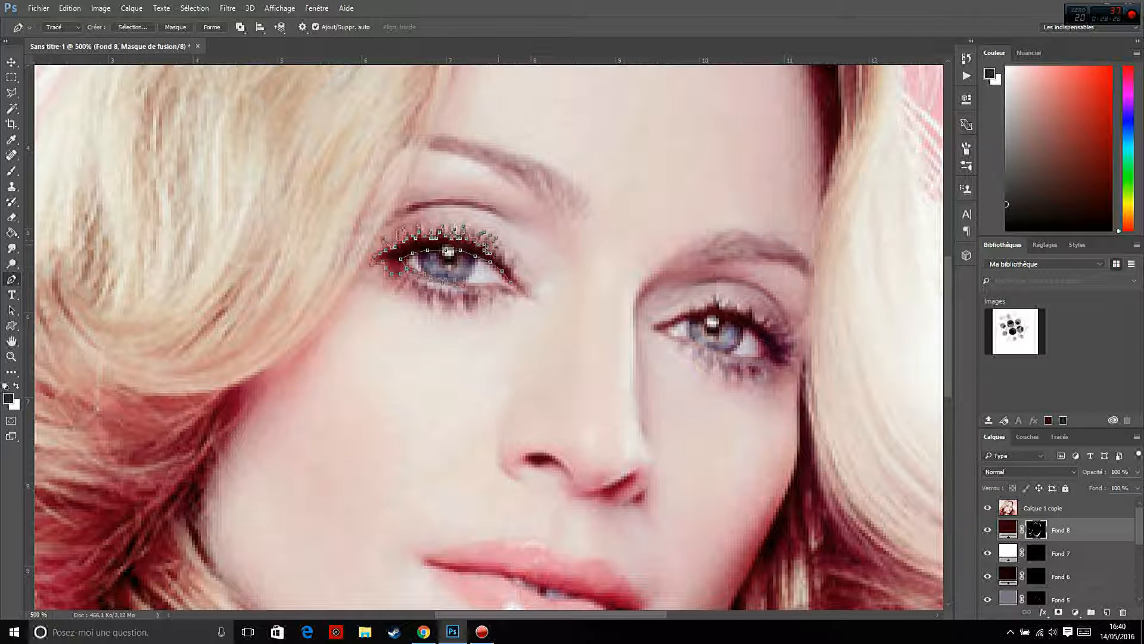
{"action": "left_click", "coordinate": [505, 250]}
{"action": "left_click", "coordinate": [515, 258]}
{"action": "left_click", "coordinate": [511, 282]}
{"action": "key", "text": "ctrl+Return"}
{"action": "key", "text": "Delete"}
{"action": "key", "text": "ctrl+d"}
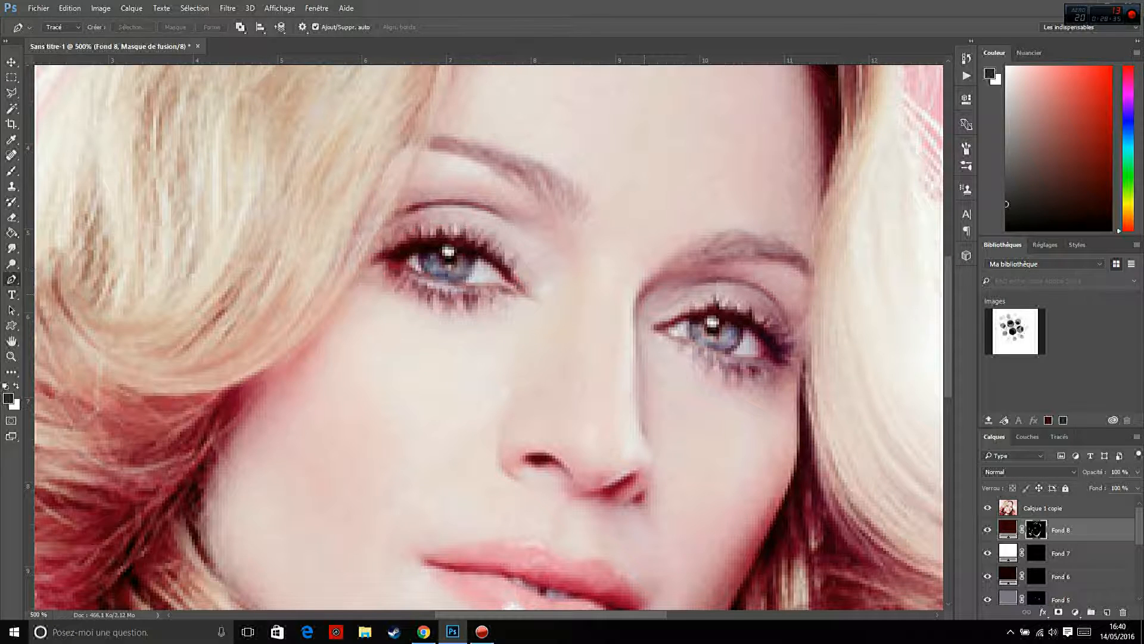
Trace the spiky upper lashes of the picture's right eye from the inner corner outward with the Pen tool.
{"action": "left_click", "coordinate": [655, 327]}
{"action": "left_click", "coordinate": [678, 322]}
{"action": "left_click", "coordinate": [693, 304]}
{"action": "left_click", "coordinate": [714, 289]}
{"action": "left_click", "coordinate": [726, 294]}
{"action": "left_click", "coordinate": [755, 324]}
{"action": "left_click", "coordinate": [771, 317]}
{"action": "left_click", "coordinate": [790, 331]}
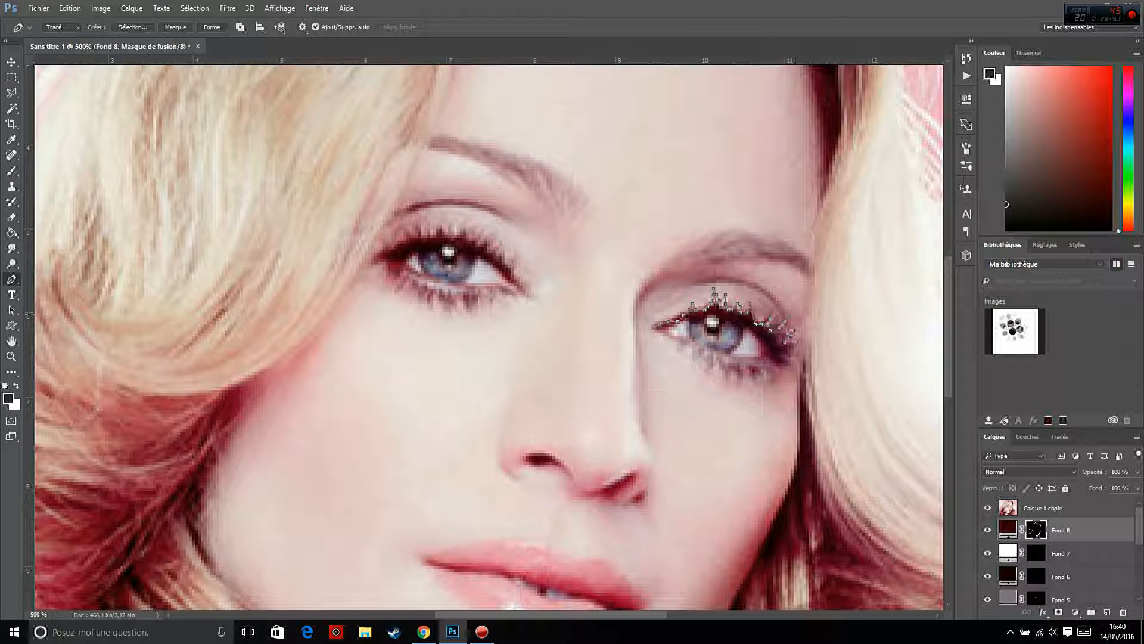
Close the right eye's path along its outer corner and lid, fill it with white on the Fond 8 mask and compare with the photo.
{"action": "left_click", "coordinate": [794, 342]}
{"action": "left_click", "coordinate": [789, 357]}
{"action": "left_click", "coordinate": [771, 361]}
{"action": "left_click", "coordinate": [756, 363]}
{"action": "left_click", "coordinate": [738, 354]}
{"action": "left_click", "coordinate": [708, 349]}
{"action": "left_click", "coordinate": [709, 320]}
{"action": "left_click", "coordinate": [670, 328]}
{"action": "left_click", "coordinate": [683, 340]}
{"action": "left_click", "coordinate": [655, 327]}
{"action": "key", "text": "ctrl+Return"}
{"action": "key", "text": "Delete"}
{"action": "key", "text": "ctrl+d"}
{"action": "left_click", "coordinate": [987, 508]}
{"action": "left_click", "coordinate": [987, 508]}
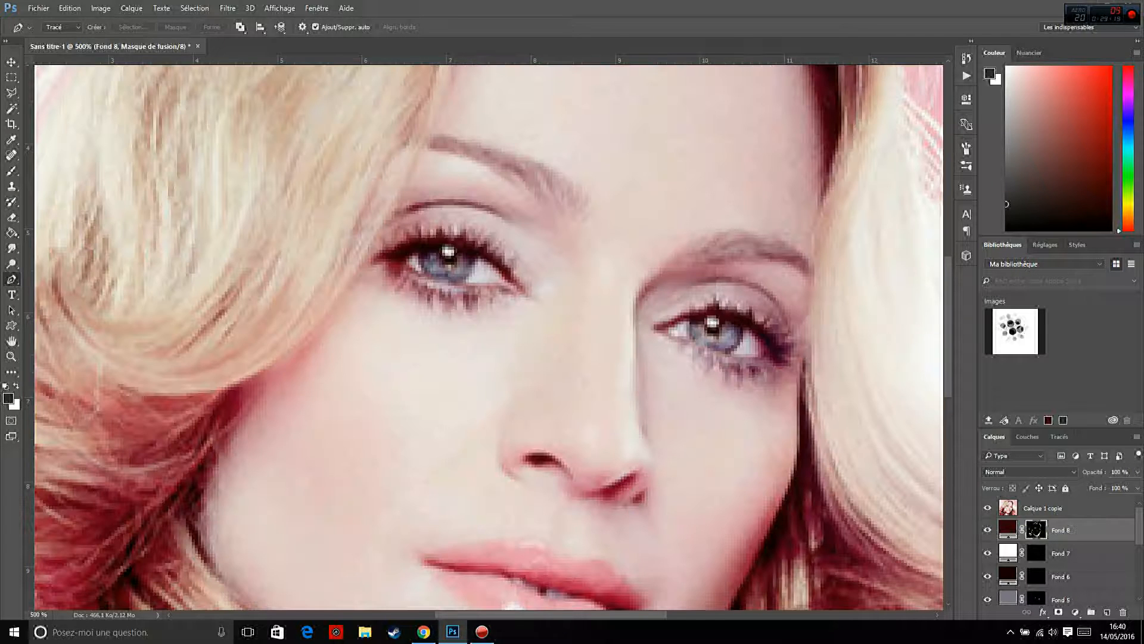
Trace the eyelid crease above the left eye and fill it with white on the Fond 8 mask.
{"action": "left_click", "coordinate": [397, 212]}
{"action": "left_click", "coordinate": [416, 205]}
{"action": "left_click", "coordinate": [437, 204]}
{"action": "left_click", "coordinate": [455, 204]}
{"action": "left_click", "coordinate": [474, 207]}
{"action": "left_click", "coordinate": [495, 214]}
{"action": "left_click", "coordinate": [506, 221]}
{"action": "key", "text": "ctrl+Return"}
{"action": "key", "text": "Delete"}
{"action": "key", "text": "ctrl+d"}
Trace the eyelid crease above the right eye and fill it with white on the Fond 8 mask.
{"action": "left_click", "coordinate": [692, 288]}
{"action": "left_click", "coordinate": [725, 286]}
{"action": "left_click", "coordinate": [766, 292]}
{"action": "left_click", "coordinate": [788, 333]}
{"action": "left_click", "coordinate": [719, 278]}
{"action": "left_click", "coordinate": [692, 287]}
{"action": "key", "text": "ctrl+Return"}
{"action": "key", "text": "Delete"}
{"action": "key", "text": "ctrl+d"}
Trace the picture's right eyebrow with the Pen tool and fill it with white on the Fond 8 mask.
{"action": "left_click", "coordinate": [690, 271]}
{"action": "left_click", "coordinate": [734, 259]}
{"action": "left_click", "coordinate": [779, 260]}
{"action": "left_click", "coordinate": [811, 285]}
{"action": "left_click", "coordinate": [755, 237]}
{"action": "left_click", "coordinate": [743, 235]}
{"action": "left_click", "coordinate": [715, 245]}
{"action": "left_click", "coordinate": [690, 271]}
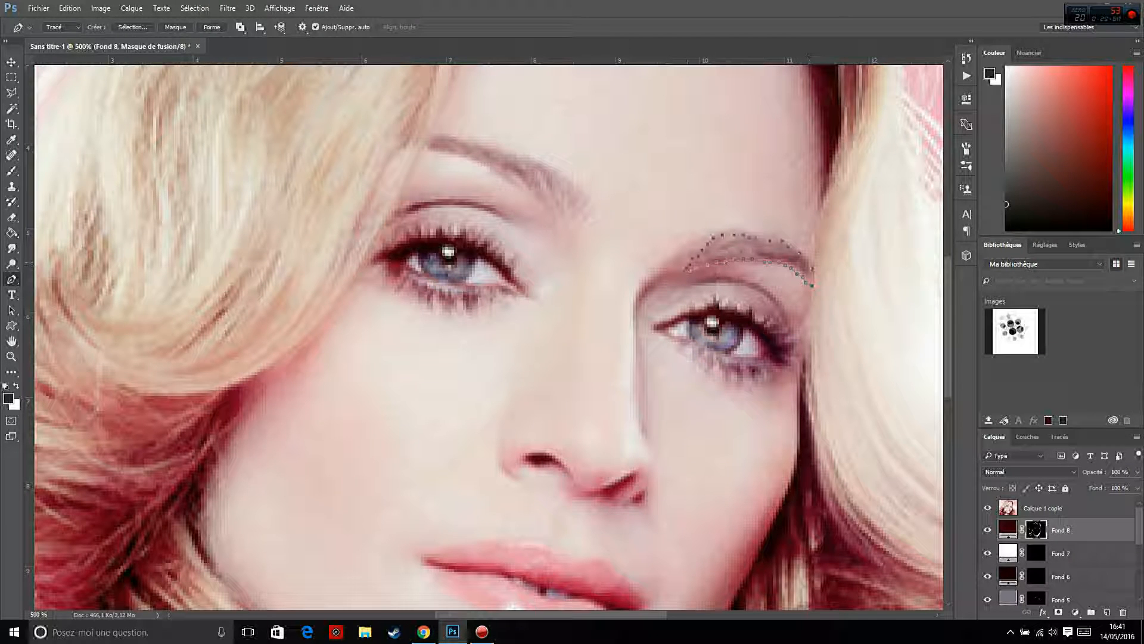
{"action": "key", "text": "ctrl+Return"}
{"action": "key", "text": "Delete"}
{"action": "key", "text": "ctrl+d"}
Trace the left eyebrow with its jagged lower edge, fill it with white on the Fond 8 mask and hide Calque 1 copie.
{"action": "left_click", "coordinate": [570, 221]}
{"action": "left_click", "coordinate": [565, 179]}
{"action": "left_click", "coordinate": [513, 153]}
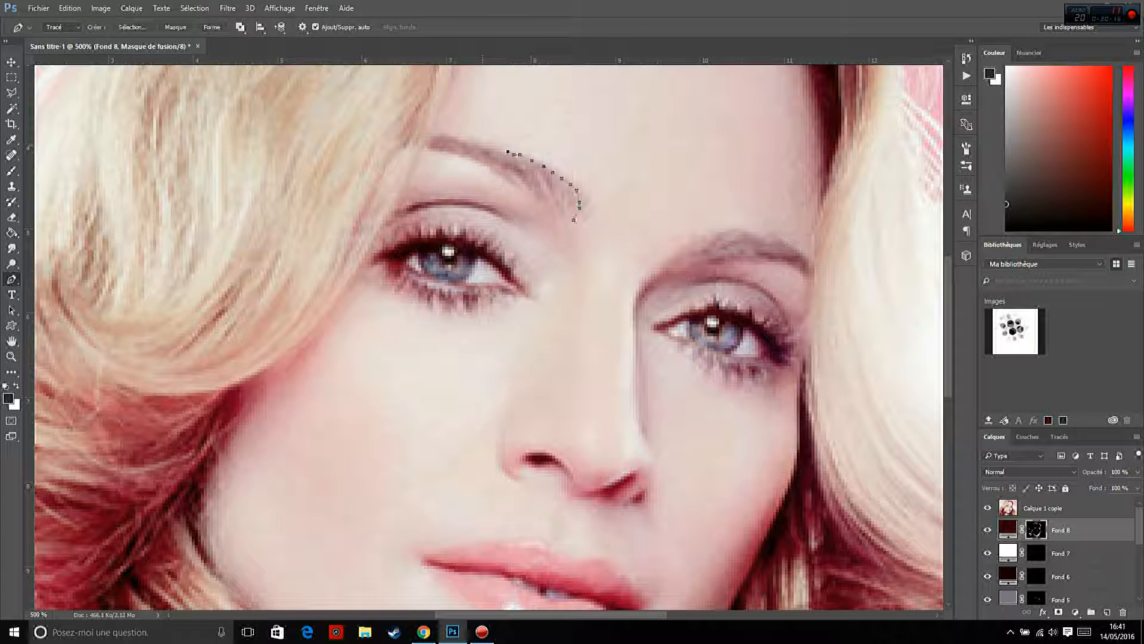
{"action": "left_click", "coordinate": [434, 137]}
{"action": "left_click", "coordinate": [471, 159]}
{"action": "left_click", "coordinate": [541, 204]}
{"action": "left_click", "coordinate": [571, 220]}
{"action": "key", "text": "ctrl+Return"}
{"action": "key", "text": "Delete"}
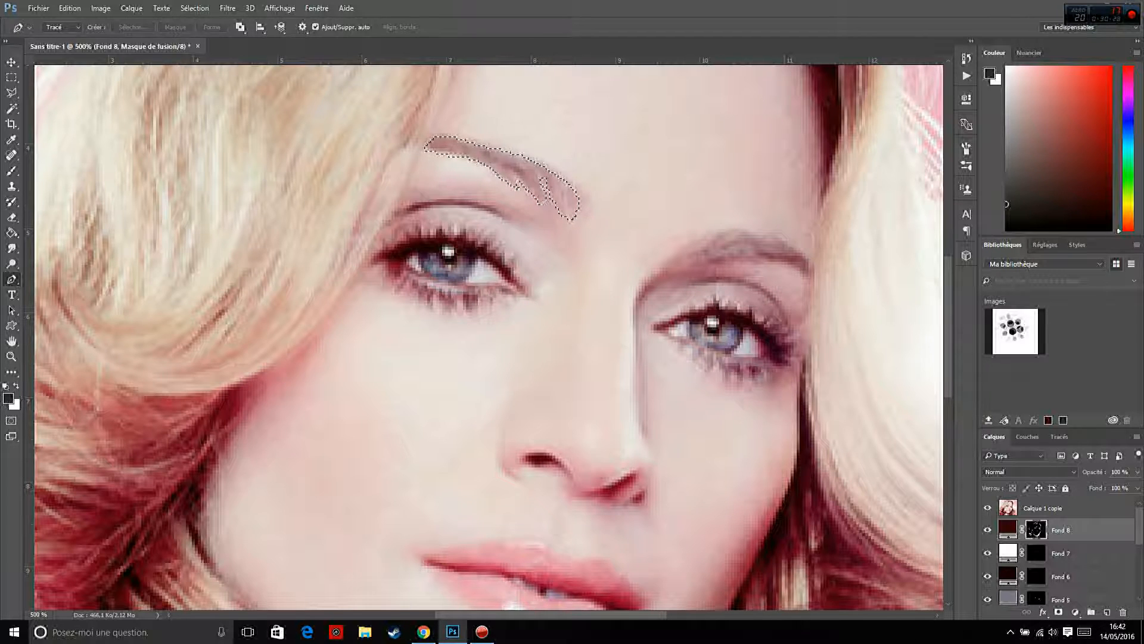
{"action": "key", "text": "ctrl+d"}
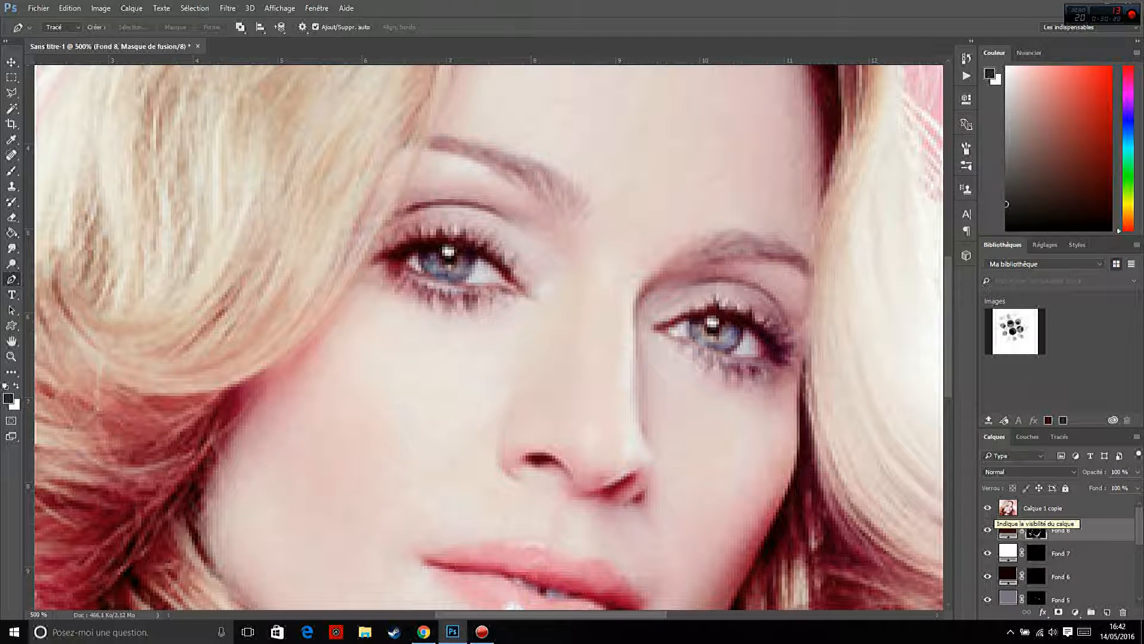
{"action": "left_click", "coordinate": [988, 507]}
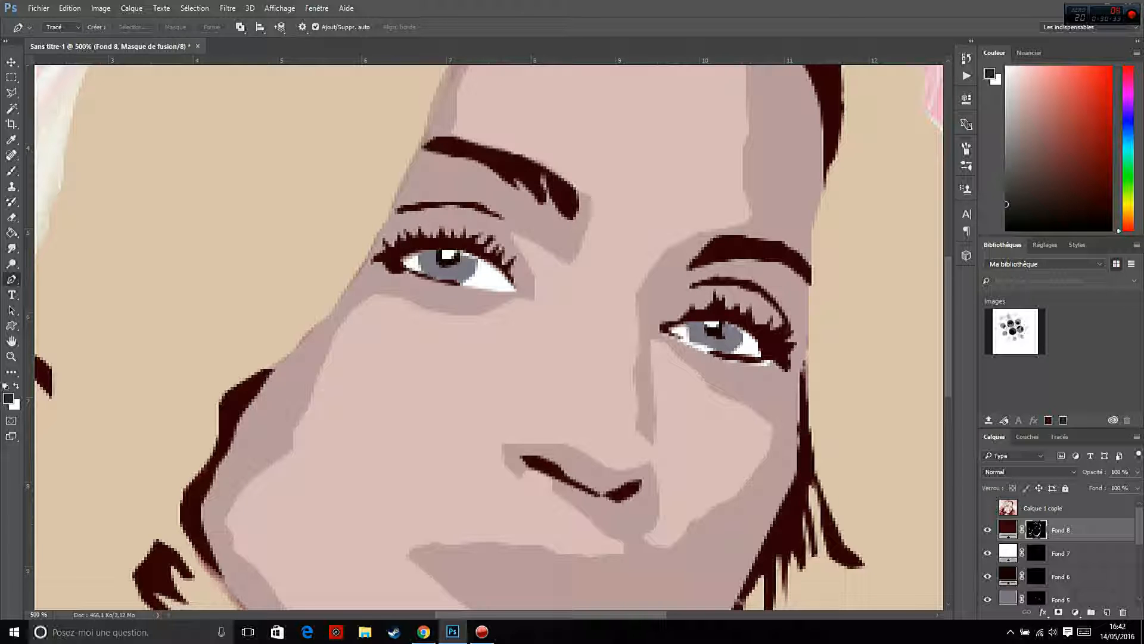
Show Calque 1 copie, sample the lips' pink and add a solid color fill layer in that pink with its mask inverted to black.
{"action": "left_click", "coordinate": [988, 508]}
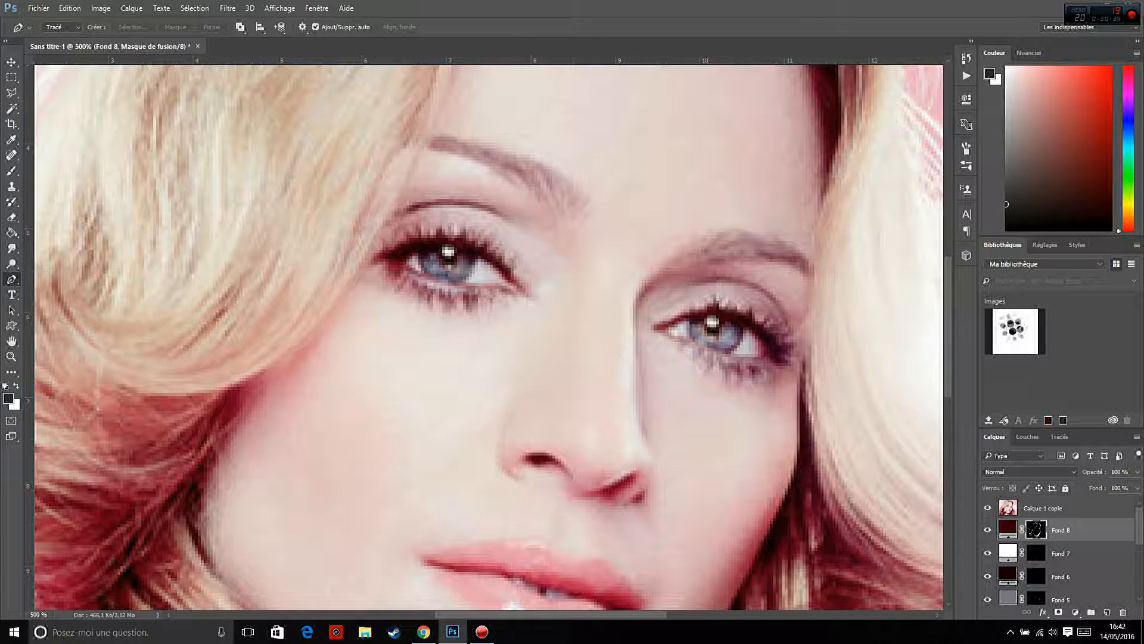
{"action": "scroll", "coordinate": [488, 336], "scroll_direction": "down", "scroll_amount": 6}
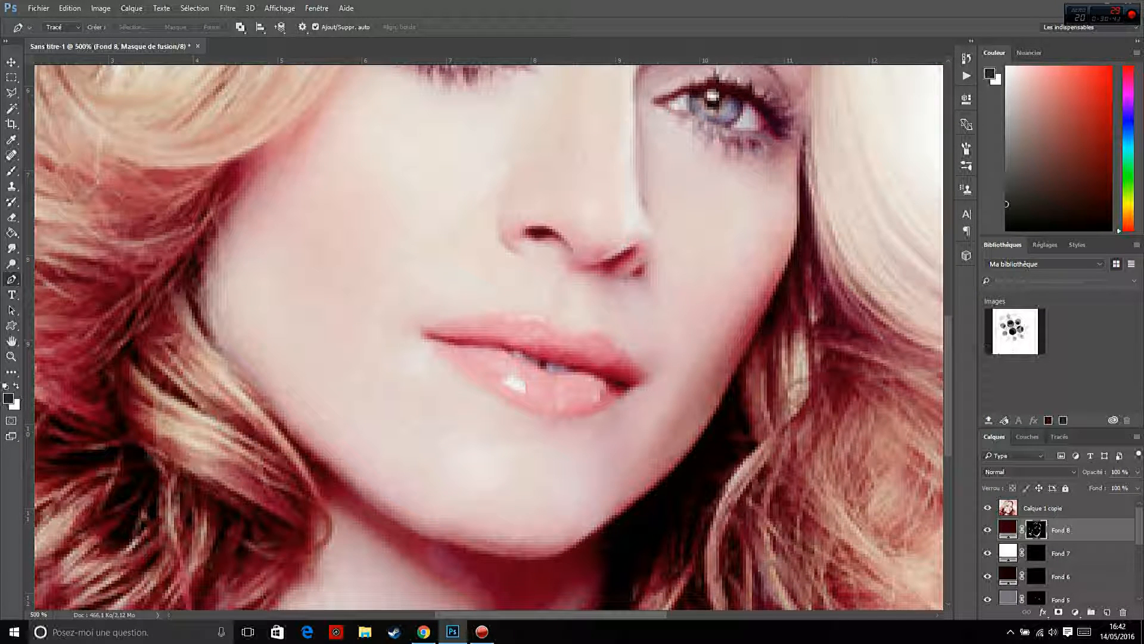
{"action": "left_click", "coordinate": [1043, 508]}
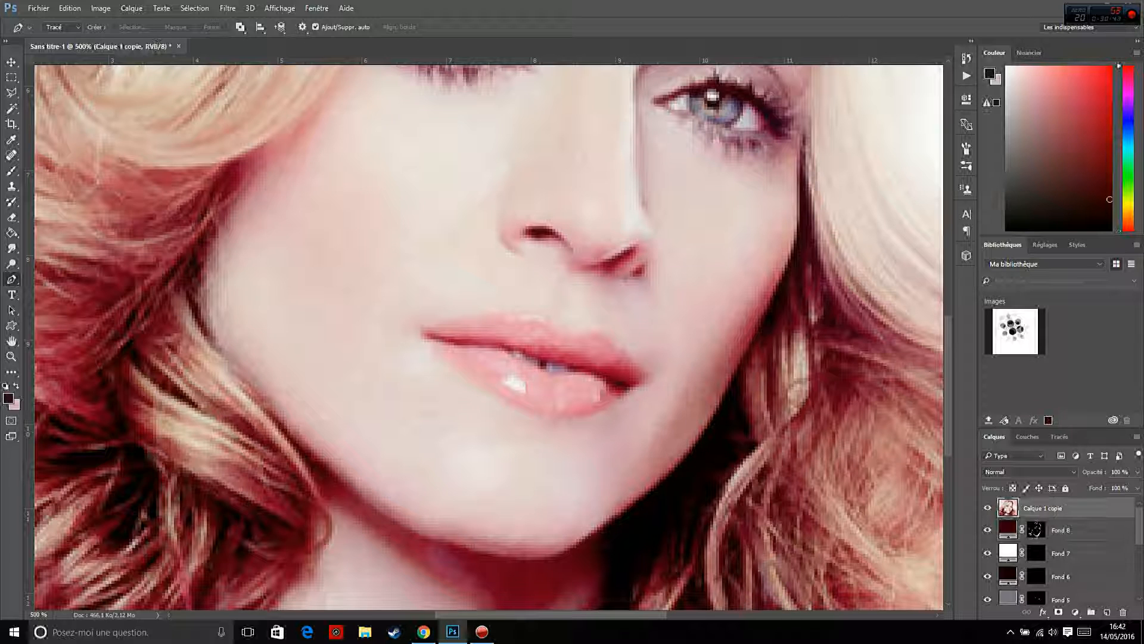
{"action": "left_click", "coordinate": [11, 140]}
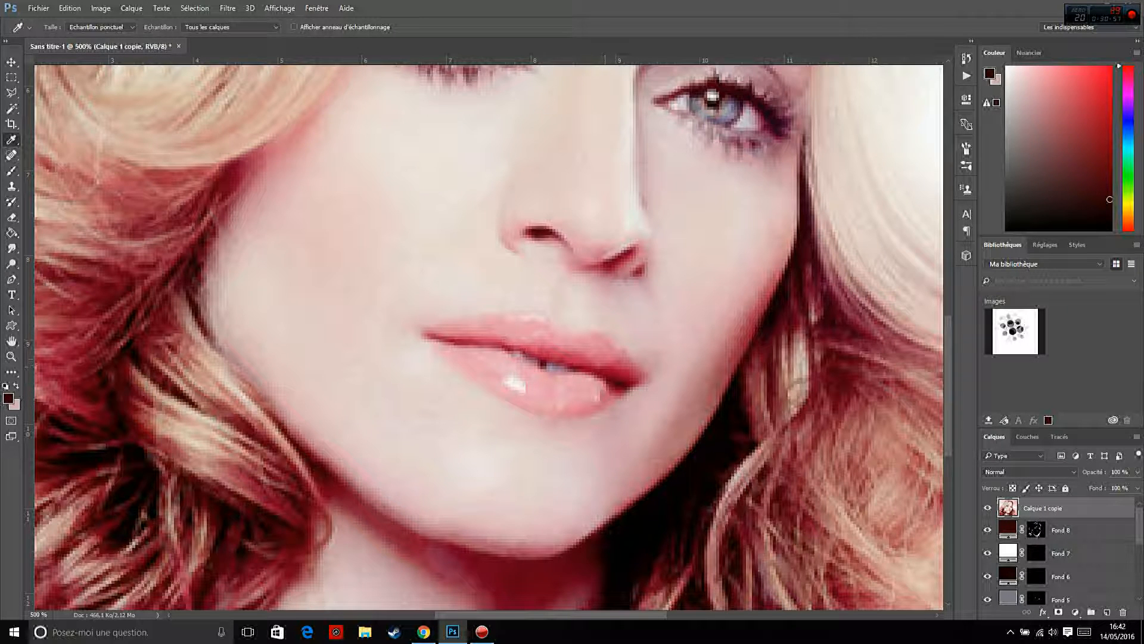
{"action": "left_click", "coordinate": [601, 351]}
{"action": "left_click", "coordinate": [1075, 612]}
{"action": "left_click", "coordinate": [1013, 352]}
{"action": "left_click", "coordinate": [994, 139]}
{"action": "double_click", "coordinate": [1036, 509]}
{"action": "left_click", "coordinate": [897, 260]}
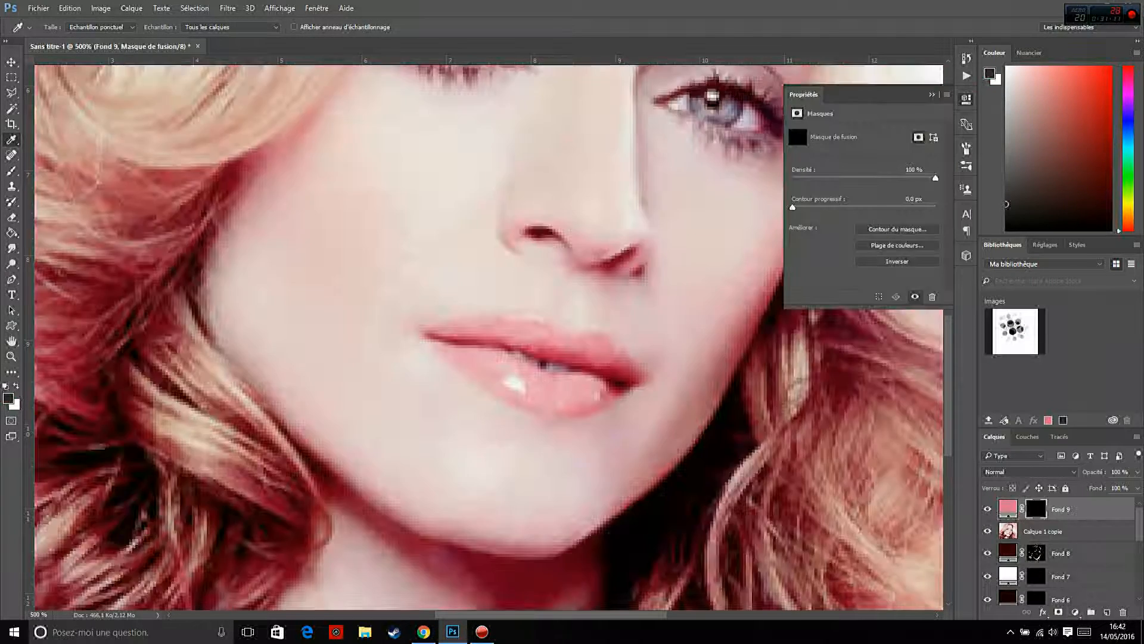
{"action": "left_click", "coordinate": [947, 88]}
Trace the full outline of both lips with the Pen tool and convert the path into a selection.
{"action": "left_click", "coordinate": [12, 279]}
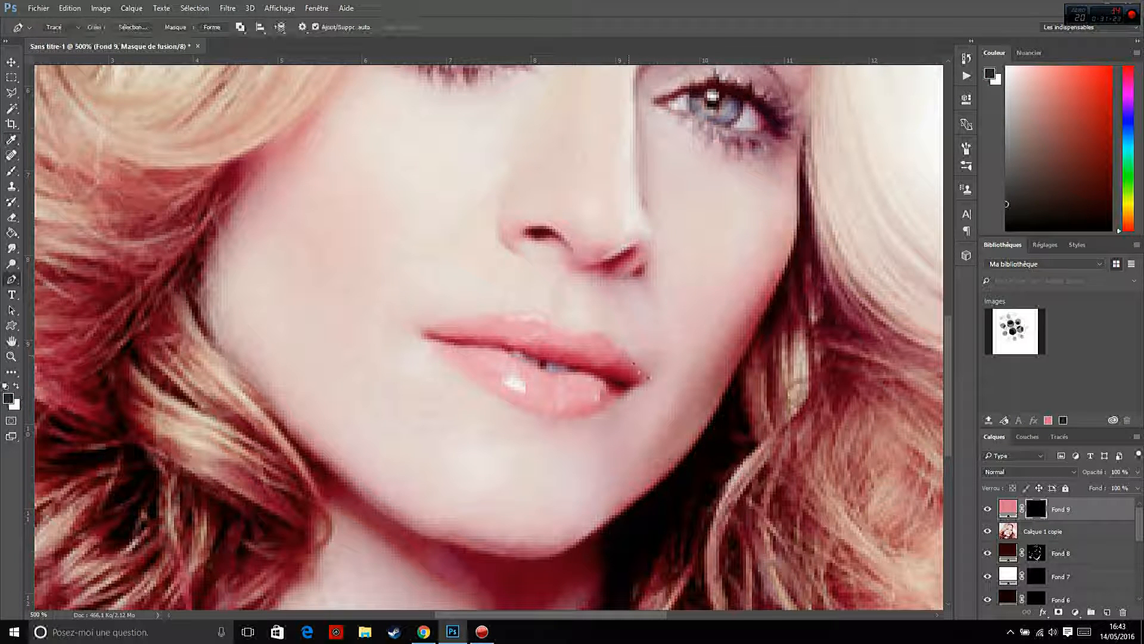
{"action": "left_click", "coordinate": [648, 377]}
{"action": "left_click", "coordinate": [621, 348]}
{"action": "left_click", "coordinate": [603, 337]}
{"action": "left_click", "coordinate": [576, 336]}
{"action": "left_click", "coordinate": [559, 333]}
{"action": "left_click", "coordinate": [541, 318]}
{"action": "left_click", "coordinate": [532, 321]}
{"action": "left_click", "coordinate": [518, 319]}
{"action": "left_click", "coordinate": [503, 318]}
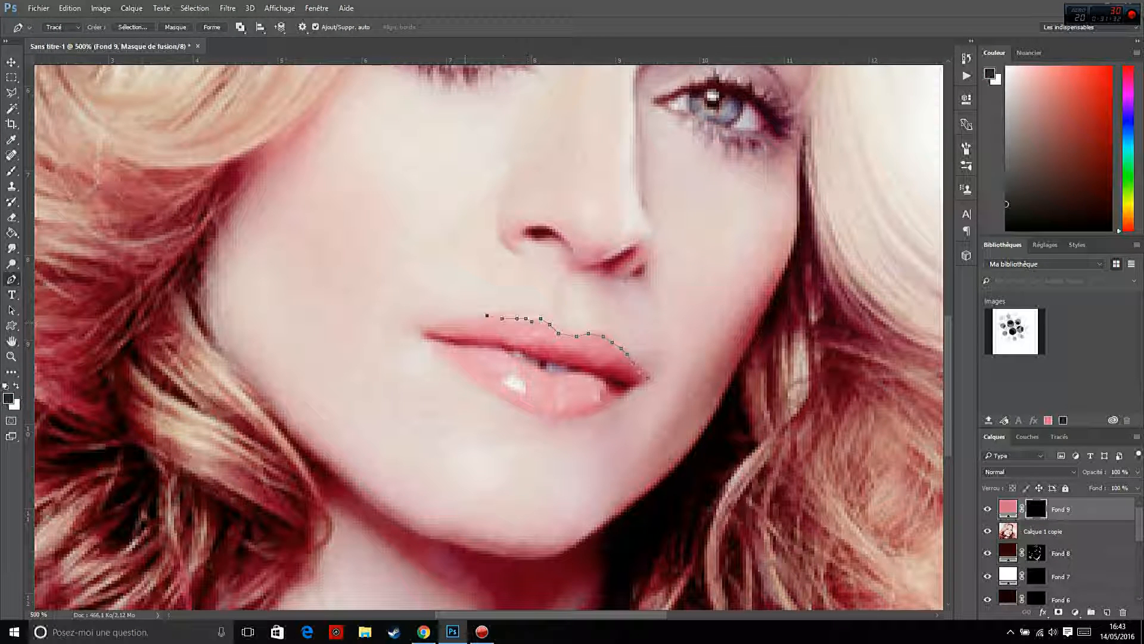
{"action": "left_click", "coordinate": [469, 318]}
{"action": "left_click", "coordinate": [434, 327]}
{"action": "left_click", "coordinate": [419, 326]}
{"action": "left_click", "coordinate": [424, 342]}
{"action": "left_click", "coordinate": [463, 369]}
{"action": "left_click", "coordinate": [517, 408]}
{"action": "left_click", "coordinate": [644, 380]}
{"action": "key", "text": "ctrl+Return"}
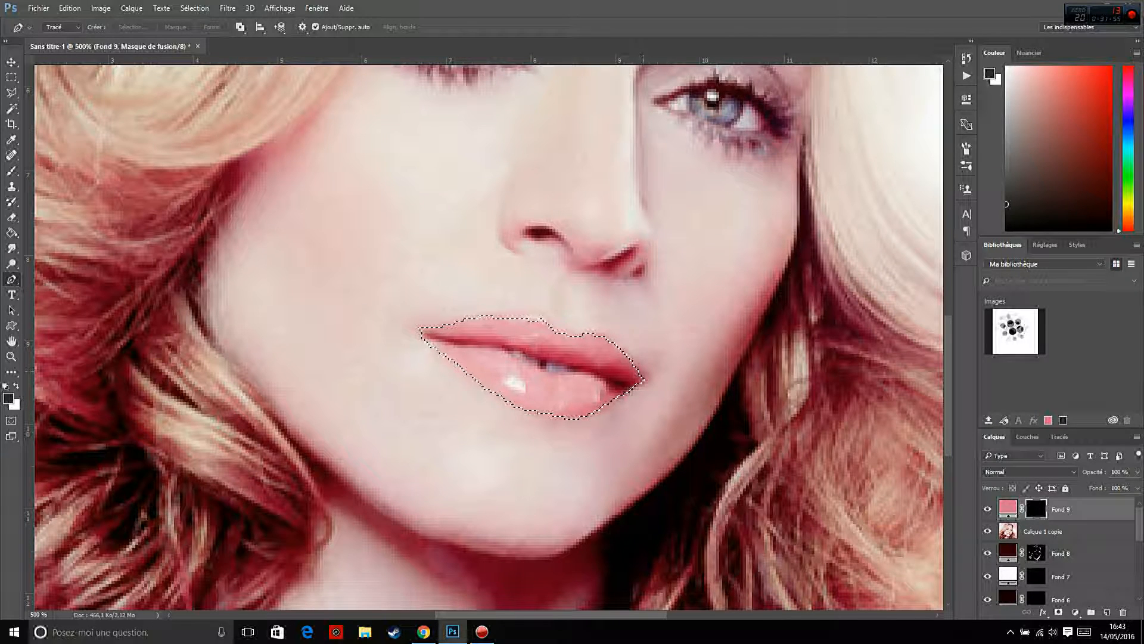
Fill the lip selection with white on the Fond 9 mask, place Calque 1 copie above Fond 9 and deselect.
{"action": "key", "text": "ctrl+BackSpace"}
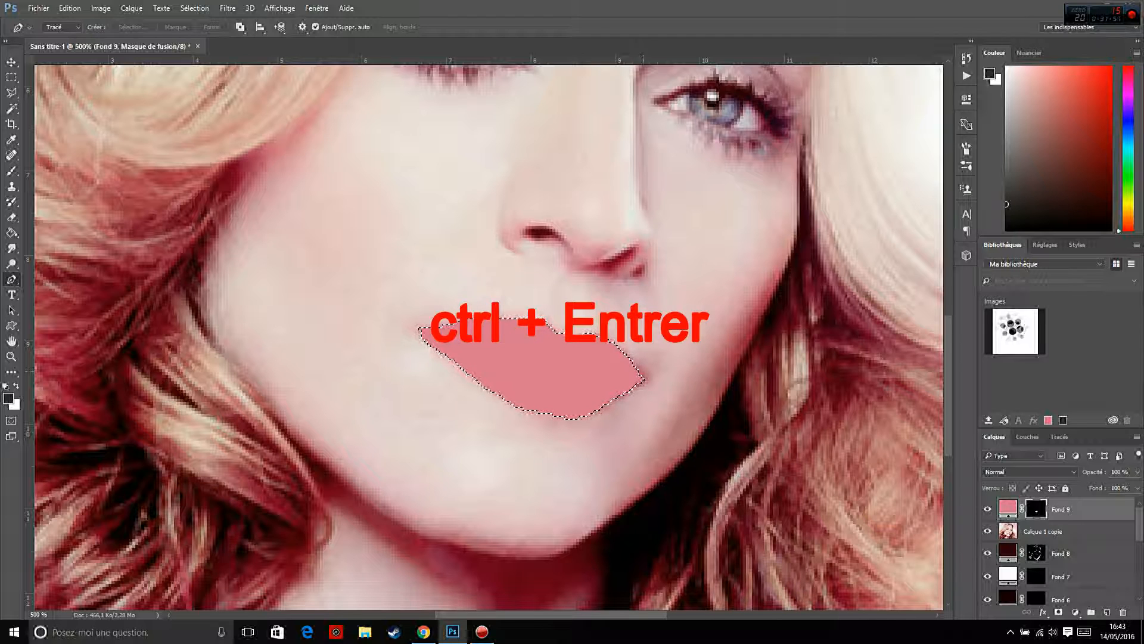
{"action": "key", "text": "Delete"}
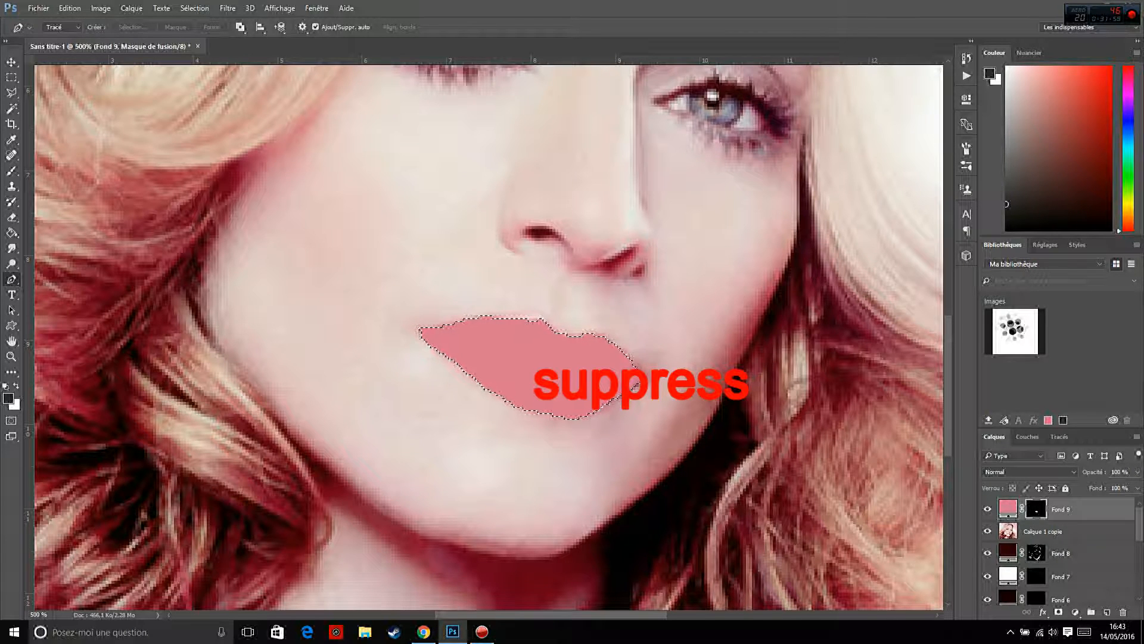
{"action": "left_click_drag", "start_coordinate": [1043, 531], "coordinate": [1043, 502]}
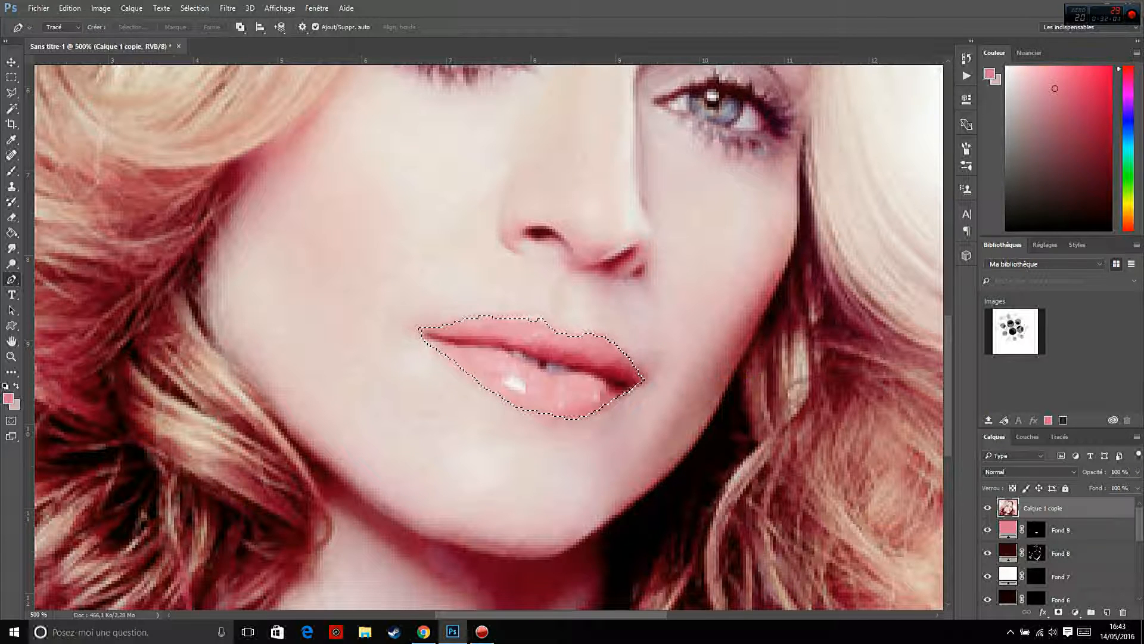
{"action": "key", "text": "ctrl+d"}
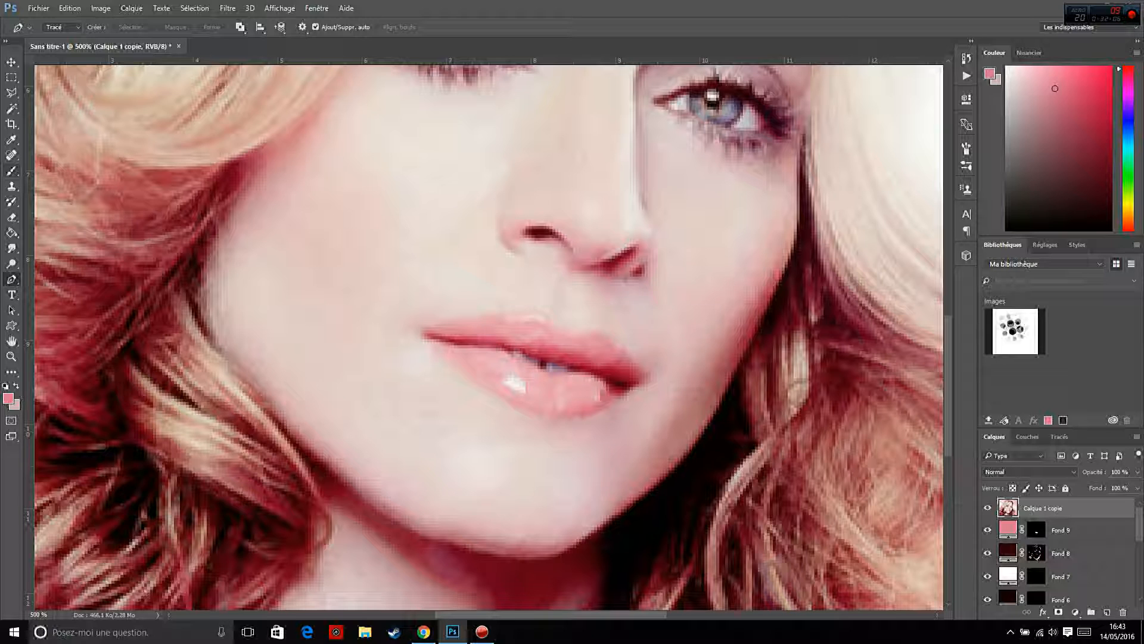
Sample the lower lip's highlight and add a near-white #fbf5f9 solid color fill layer with its mask inverted to black.
{"action": "left_click", "coordinate": [11, 139]}
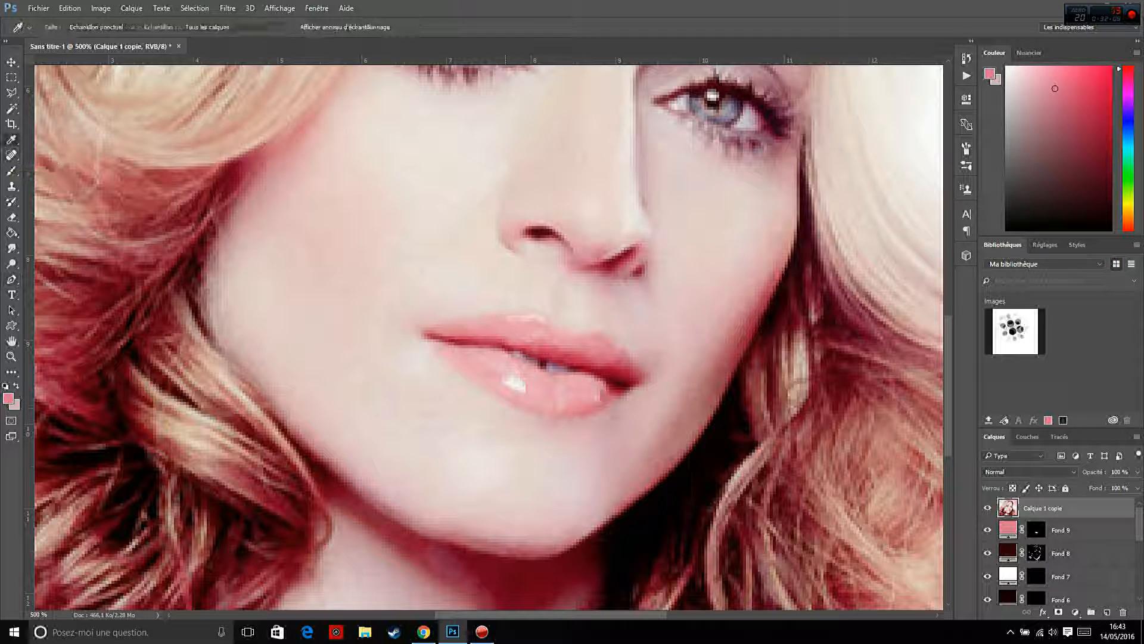
{"action": "left_click", "coordinate": [516, 384]}
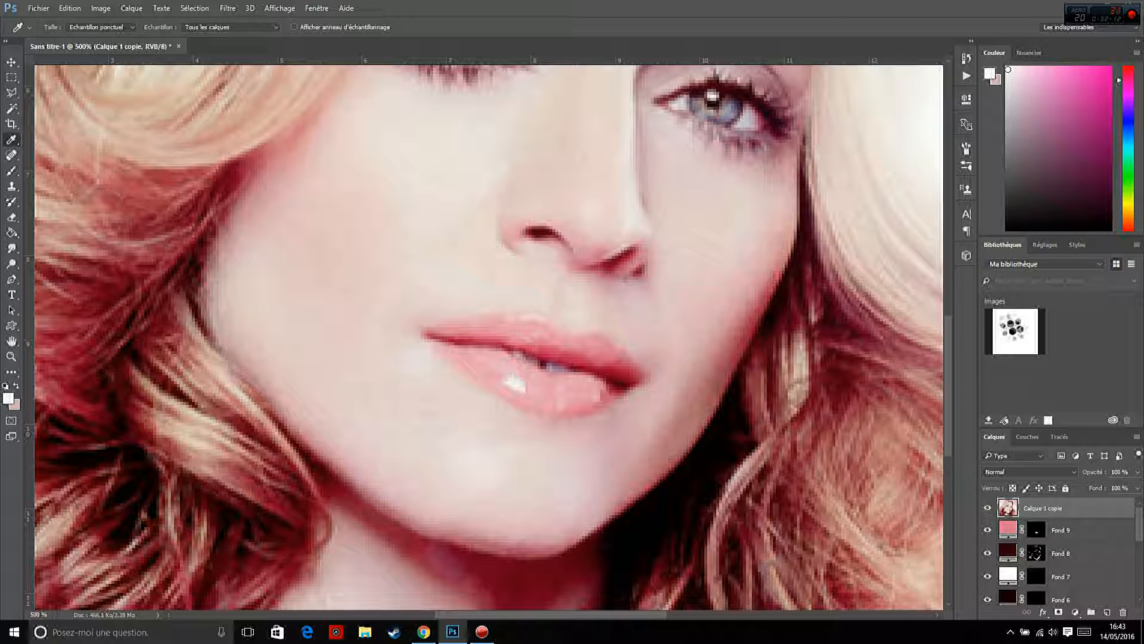
{"action": "left_click", "coordinate": [1075, 612]}
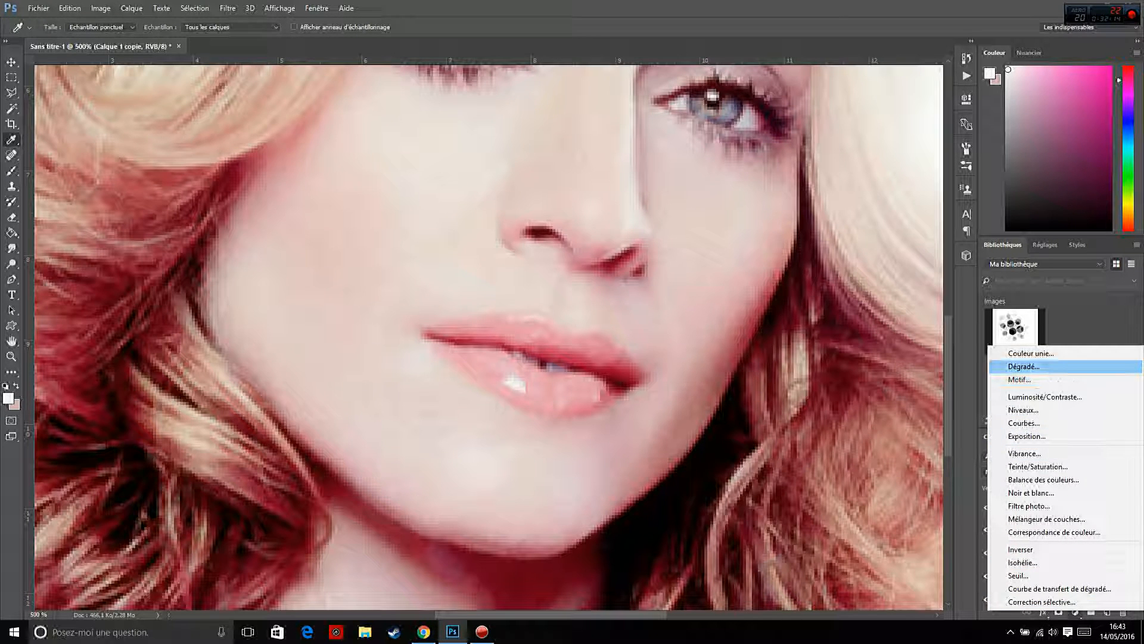
{"action": "left_click", "coordinate": [1031, 354]}
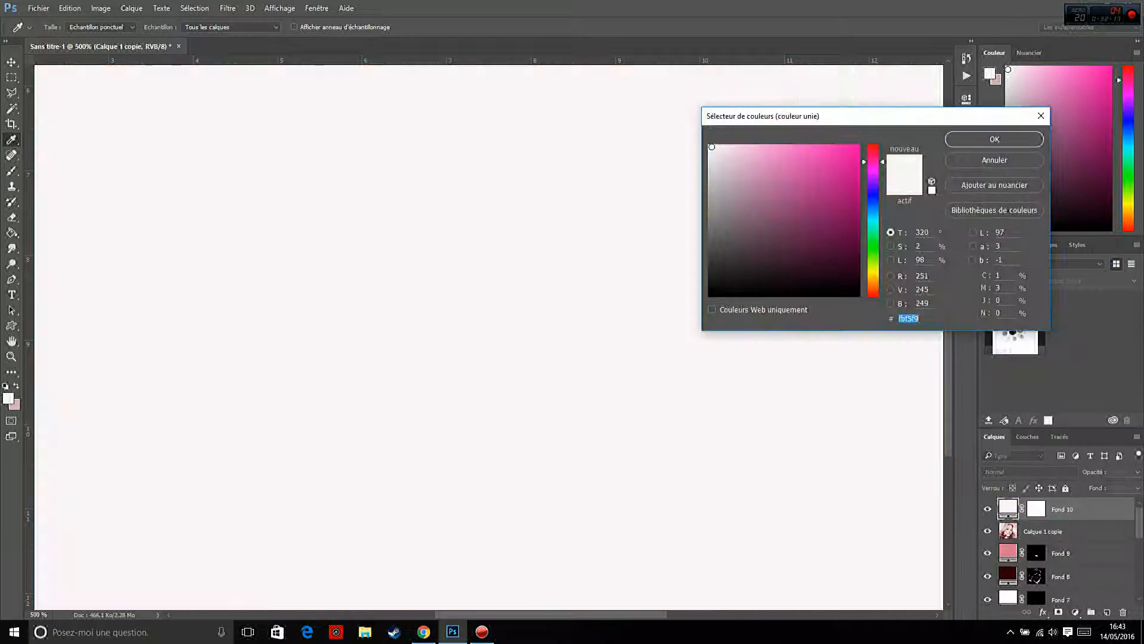
{"action": "key", "text": "Return"}
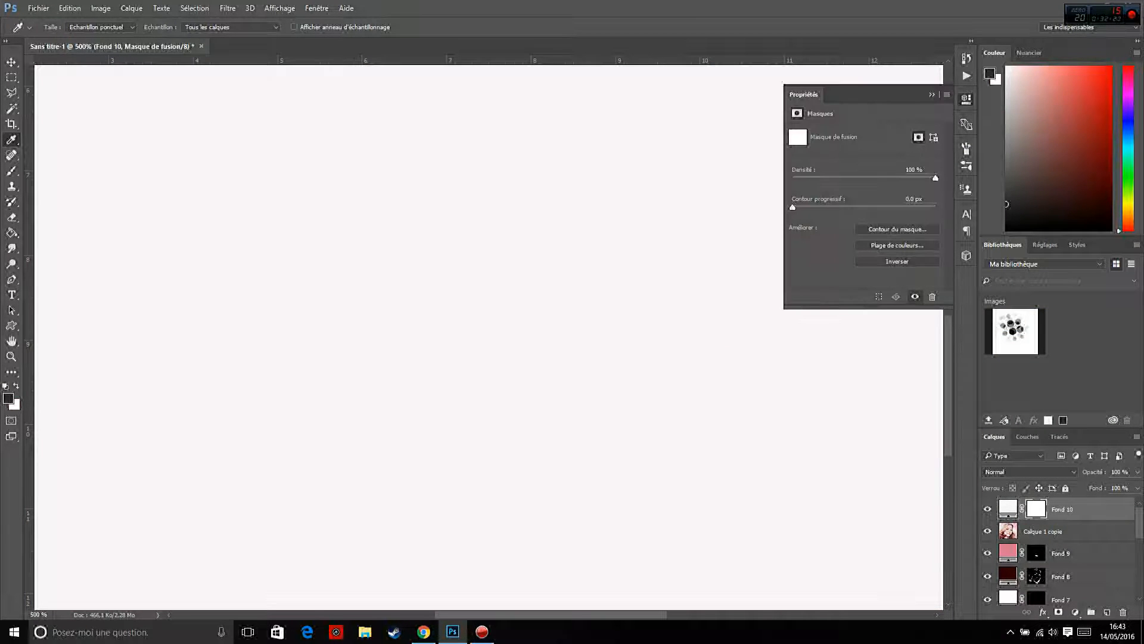
{"action": "key", "text": "ctrl+i"}
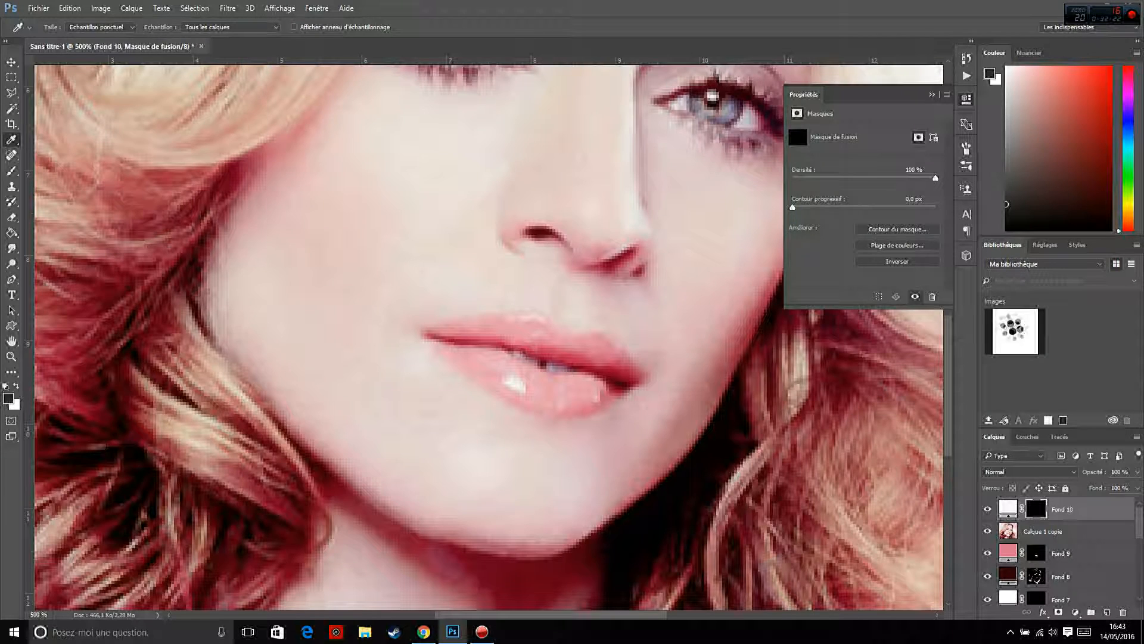
{"action": "left_click", "coordinate": [932, 95]}
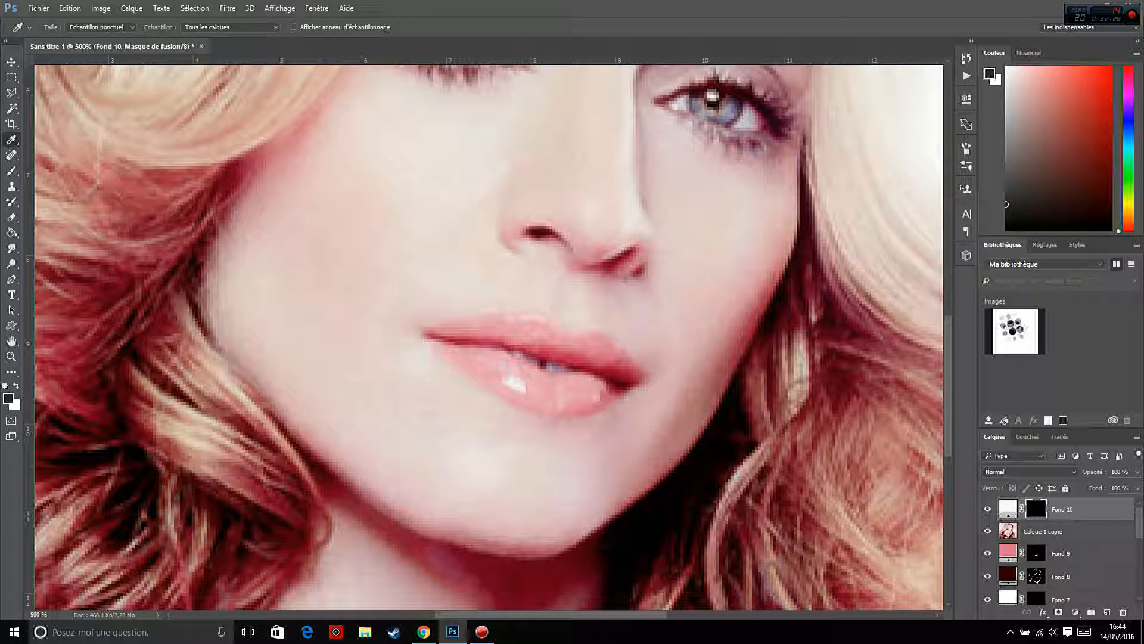
Trace the bright highlight on the lower lip with the Pen tool and fill it with white on the Fond 10 mask.
{"action": "key", "text": "p"}
{"action": "left_click", "coordinate": [514, 374]}
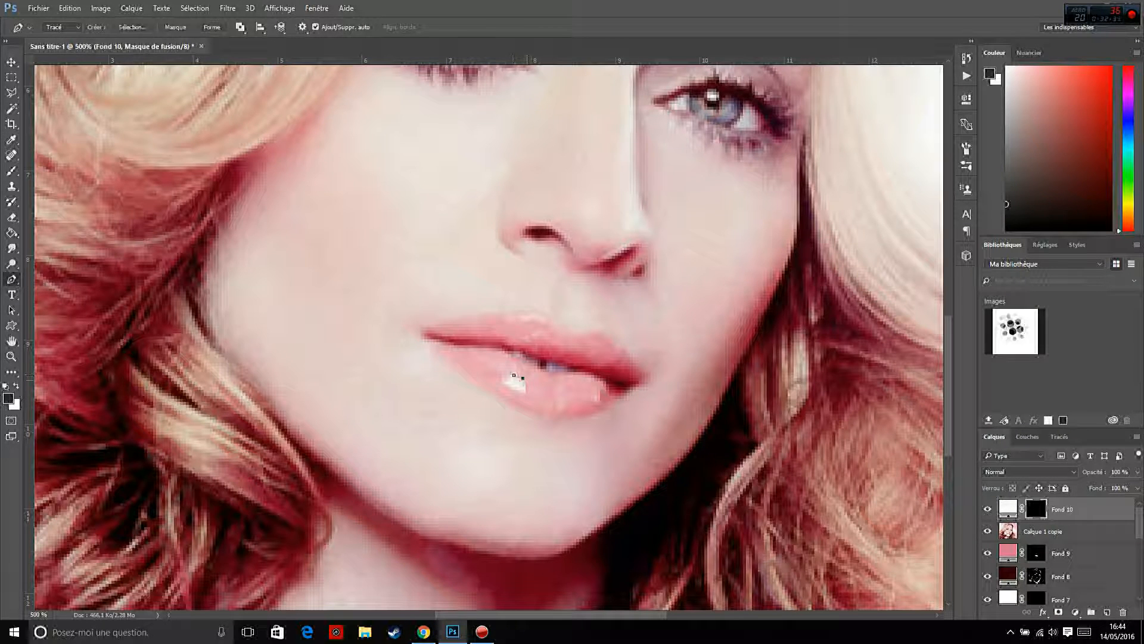
{"action": "left_click", "coordinate": [526, 395]}
{"action": "left_click", "coordinate": [520, 393]}
{"action": "left_click", "coordinate": [510, 390]}
{"action": "left_click", "coordinate": [504, 387]}
{"action": "left_click", "coordinate": [499, 384]}
{"action": "left_click", "coordinate": [504, 381]}
{"action": "left_click", "coordinate": [510, 378]}
{"action": "left_click", "coordinate": [514, 375]}
{"action": "key", "text": "ctrl+Return"}
{"action": "key", "text": "Delete"}
{"action": "key", "text": "ctrl+d"}
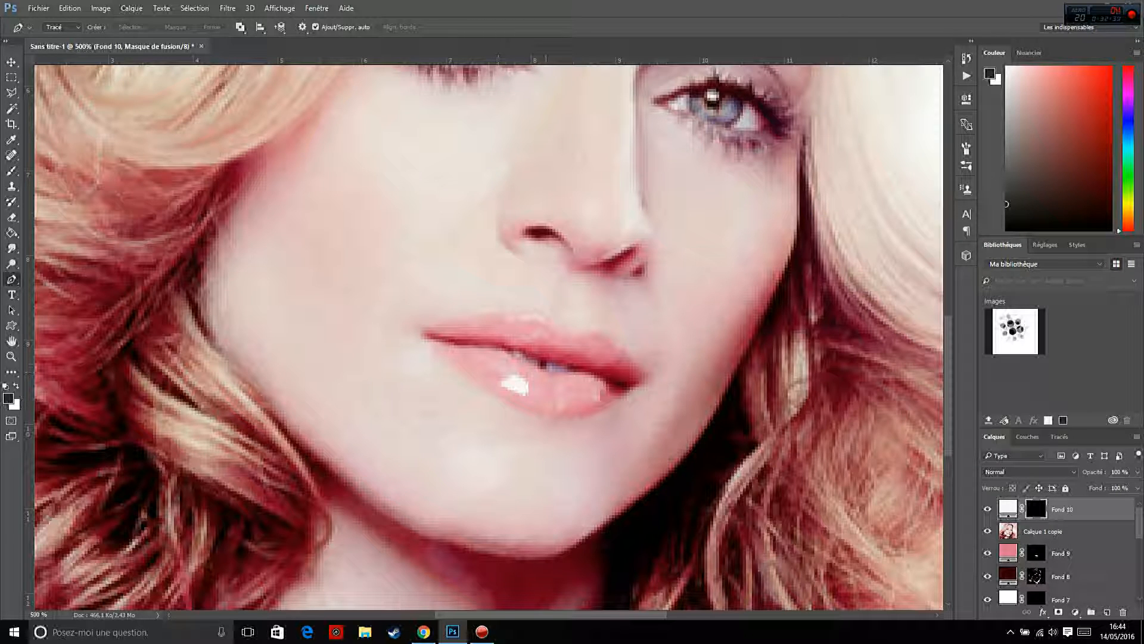
Trace the visible teeth in the middle of the mouth opening and fill them with white on the Fond 10 mask.
{"action": "left_click", "coordinate": [546, 363]}
{"action": "left_click_drag", "start_coordinate": [558, 374], "coordinate": [565, 374]}
{"action": "key", "text": "ctrl+Return"}
{"action": "key", "text": "ctrl+BackSpace"}
{"action": "key", "text": "ctrl+d"}
Trace and fill the small tooth area left of the mouth's middle on the Fond 10 mask and place Calque 1 copie above Fond 10.
{"action": "left_click", "coordinate": [536, 361]}
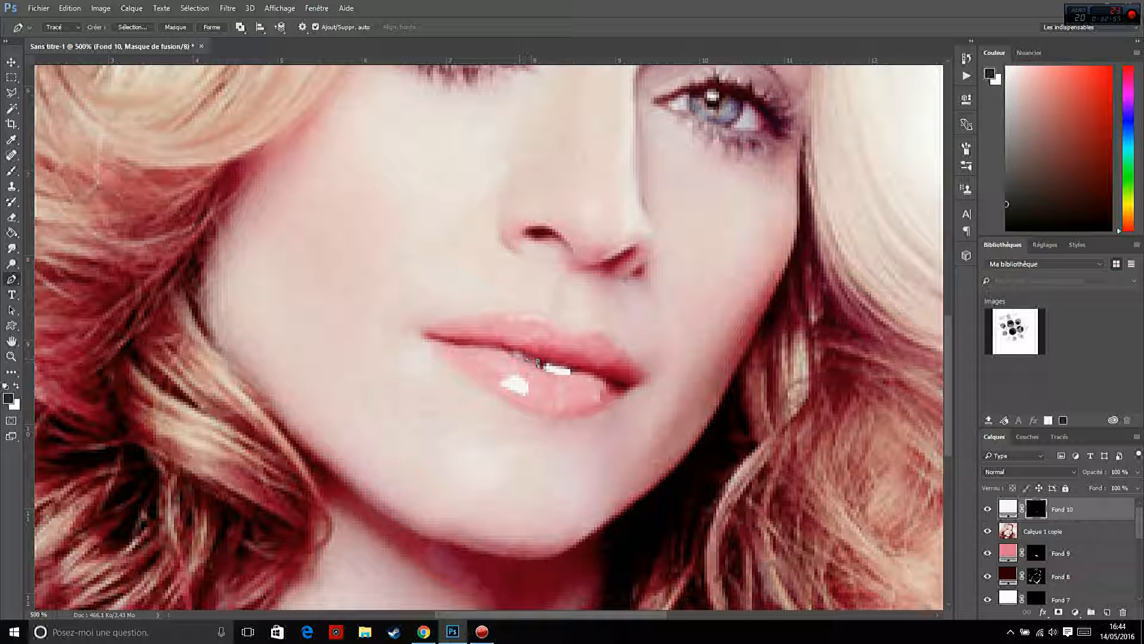
{"action": "left_click", "coordinate": [511, 353]}
{"action": "key", "text": "ctrl+Return"}
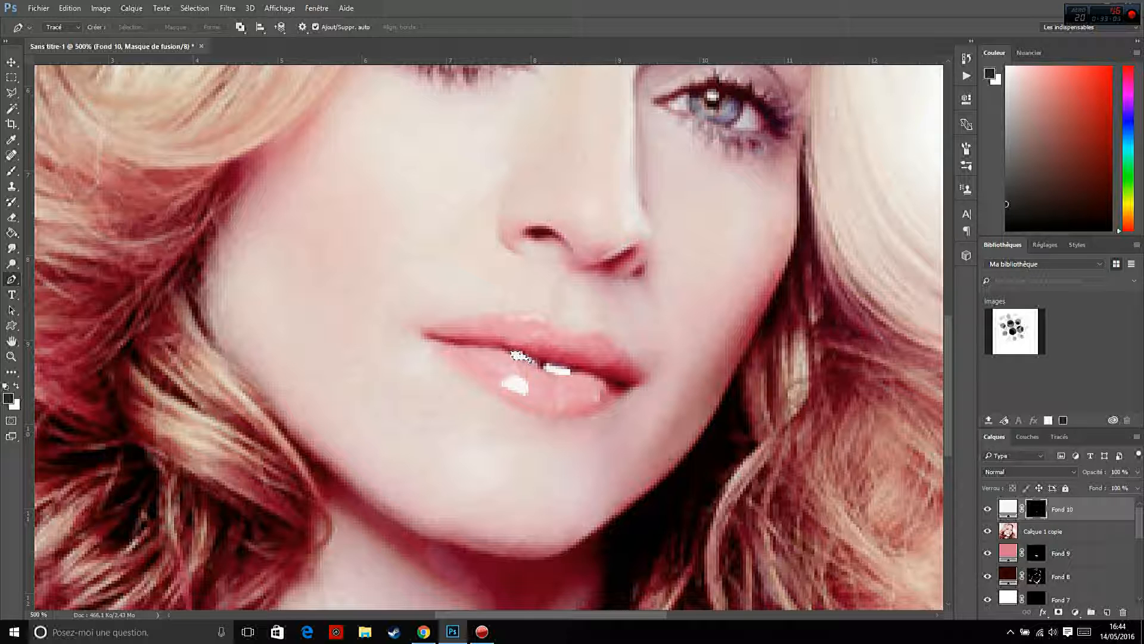
{"action": "left_click_drag", "start_coordinate": [1010, 529], "coordinate": [1011, 507]}
{"action": "key", "text": "ctrl+d"}
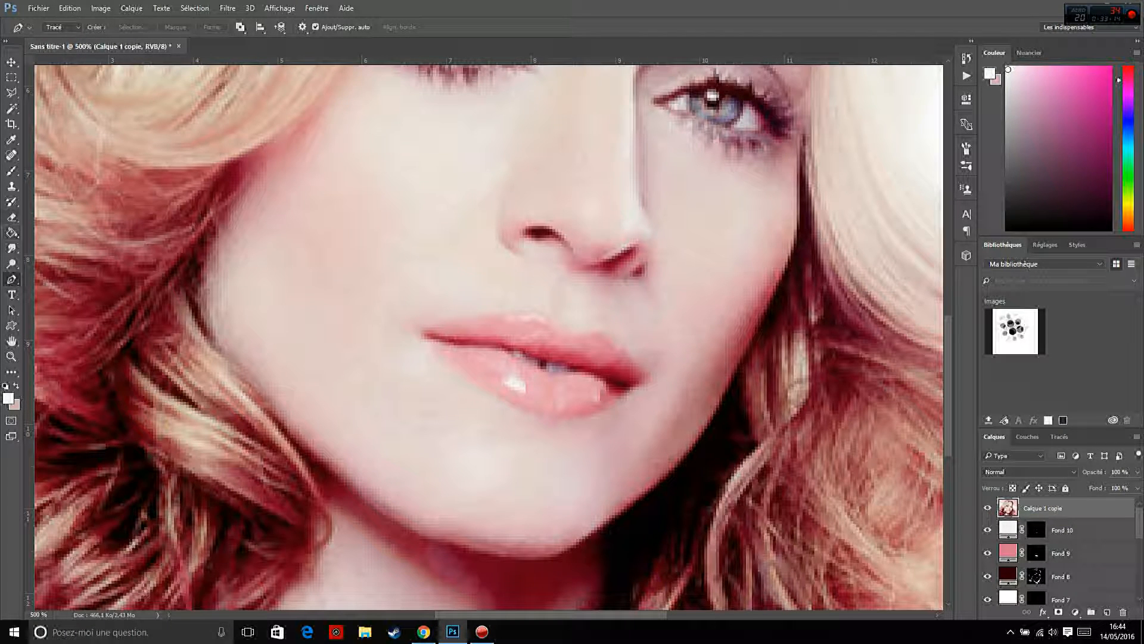
Sample the upper lip's darker red and add a #cc3058 solid color fill layer with its mask inverted to black.
{"action": "key", "text": "i"}
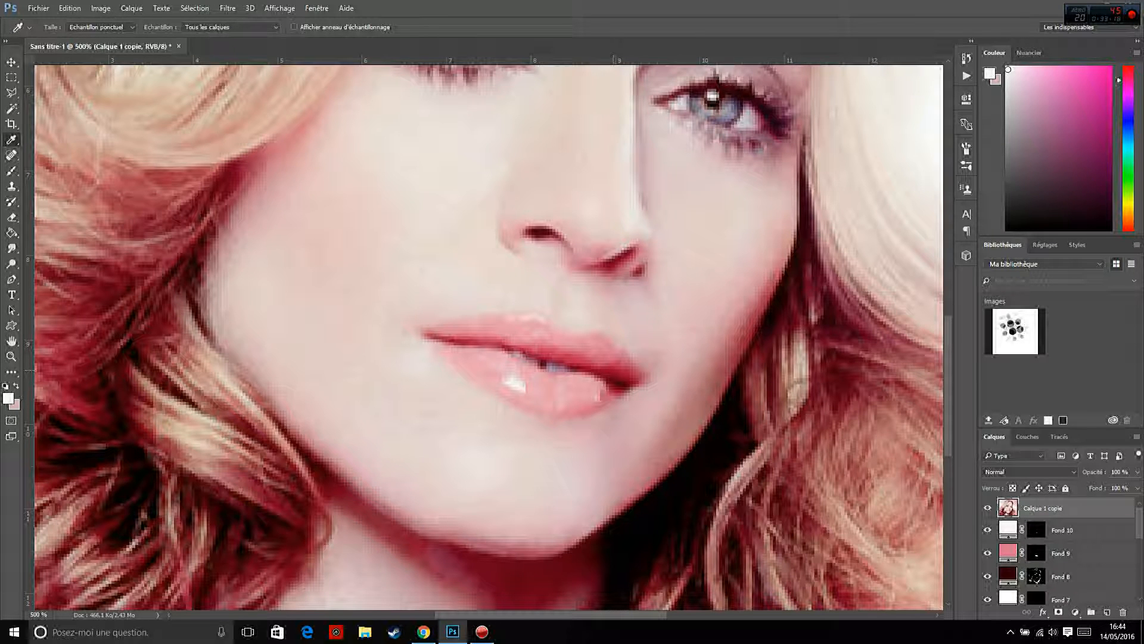
{"action": "left_click", "coordinate": [615, 370]}
{"action": "left_click", "coordinate": [614, 365]}
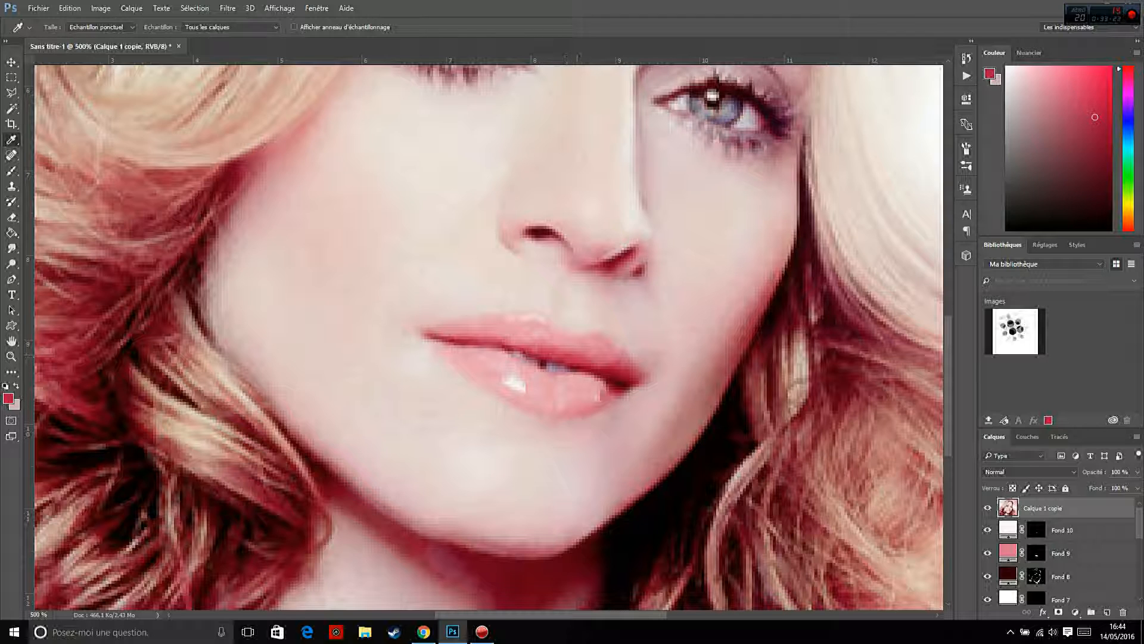
{"action": "left_click", "coordinate": [578, 360]}
{"action": "left_click", "coordinate": [1075, 612]}
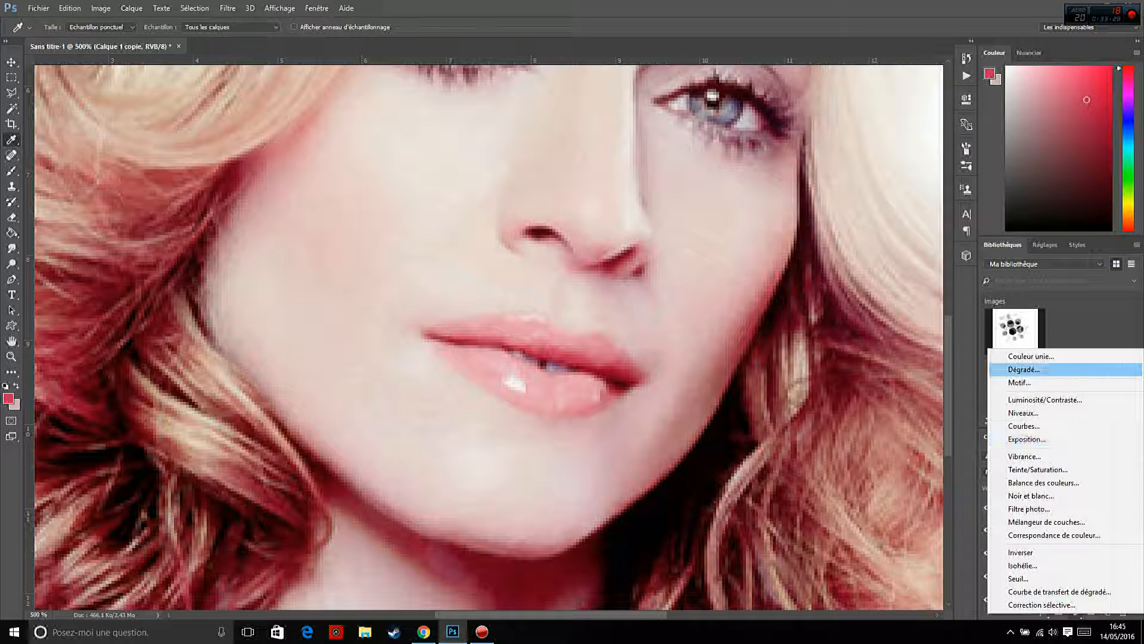
{"action": "left_click", "coordinate": [1030, 356]}
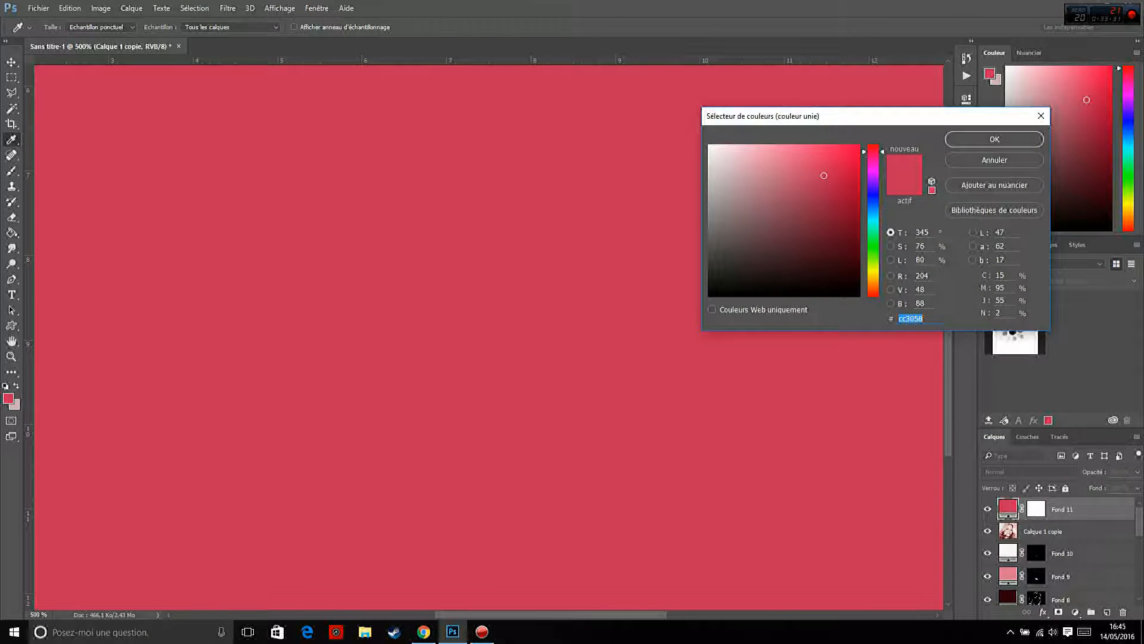
{"action": "key", "text": "Return"}
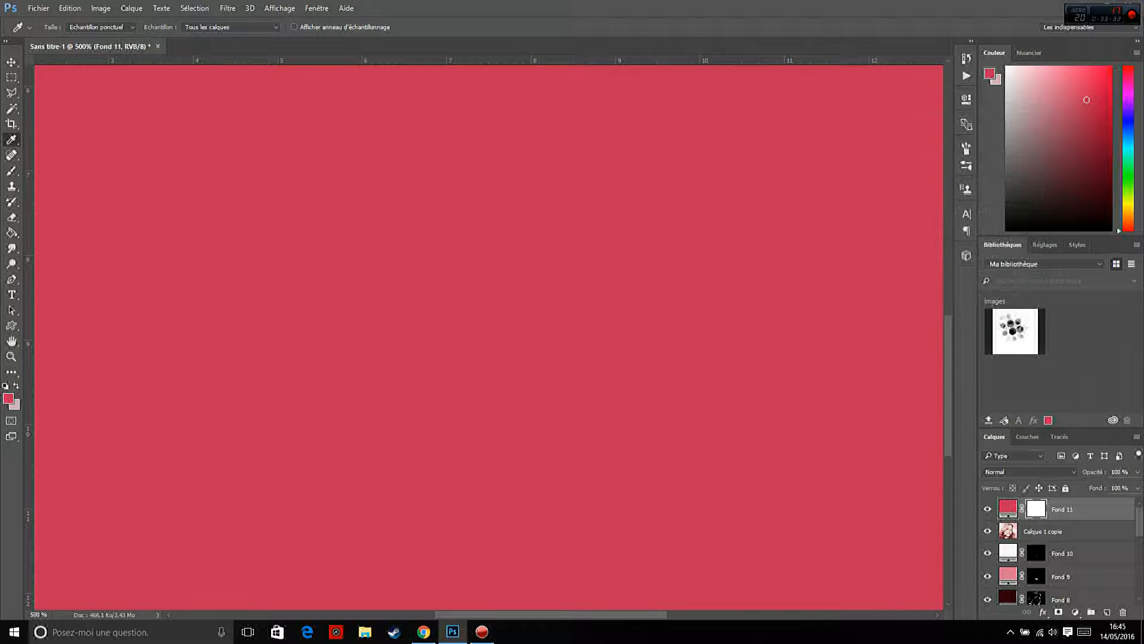
{"action": "key", "text": "ctrl+i"}
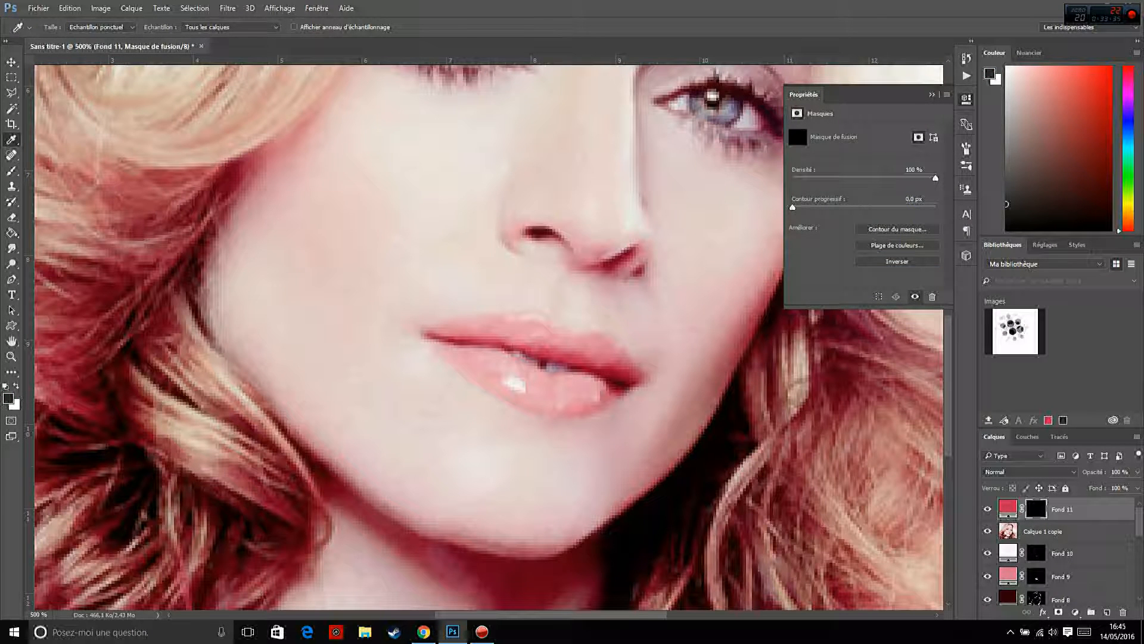
{"action": "left_click", "coordinate": [932, 95]}
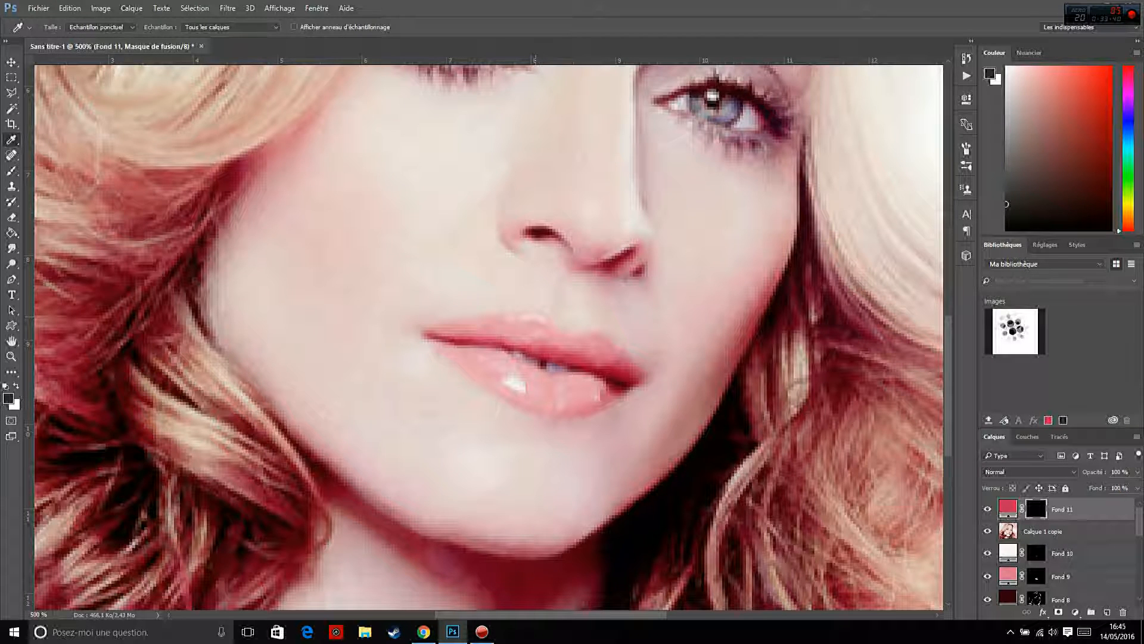
Trace the dark red shadow between the lips out to both mouth corners, fill it with white on the Fond 11 mask and keep Calque 1 copie shown on top.
{"action": "key", "text": "p"}
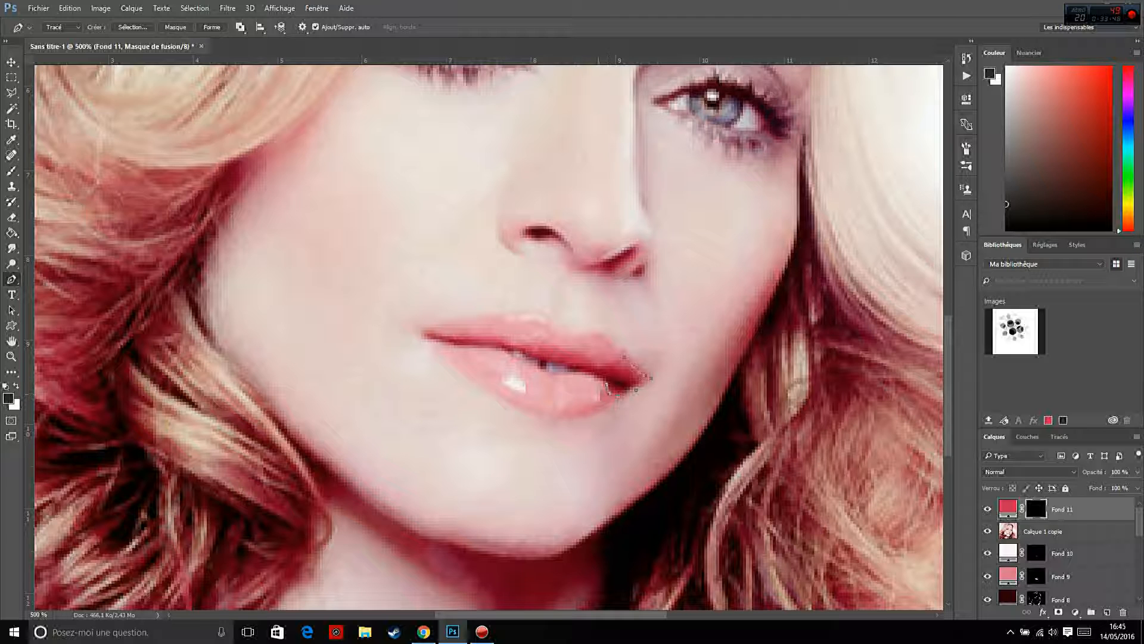
{"action": "left_click", "coordinate": [576, 369]}
{"action": "left_click", "coordinate": [544, 363]}
{"action": "left_click", "coordinate": [526, 355]}
{"action": "left_click", "coordinate": [507, 348]}
{"action": "left_click", "coordinate": [472, 349]}
{"action": "left_click", "coordinate": [439, 342]}
{"action": "left_click", "coordinate": [424, 331]}
{"action": "left_click", "coordinate": [448, 336]}
{"action": "left_click", "coordinate": [488, 340]}
{"action": "left_click", "coordinate": [505, 339]}
{"action": "left_click", "coordinate": [526, 342]}
{"action": "left_click", "coordinate": [543, 345]}
{"action": "left_click", "coordinate": [562, 355]}
{"action": "left_click", "coordinate": [579, 352]}
{"action": "left_click", "coordinate": [585, 357]}
{"action": "left_click", "coordinate": [606, 369]}
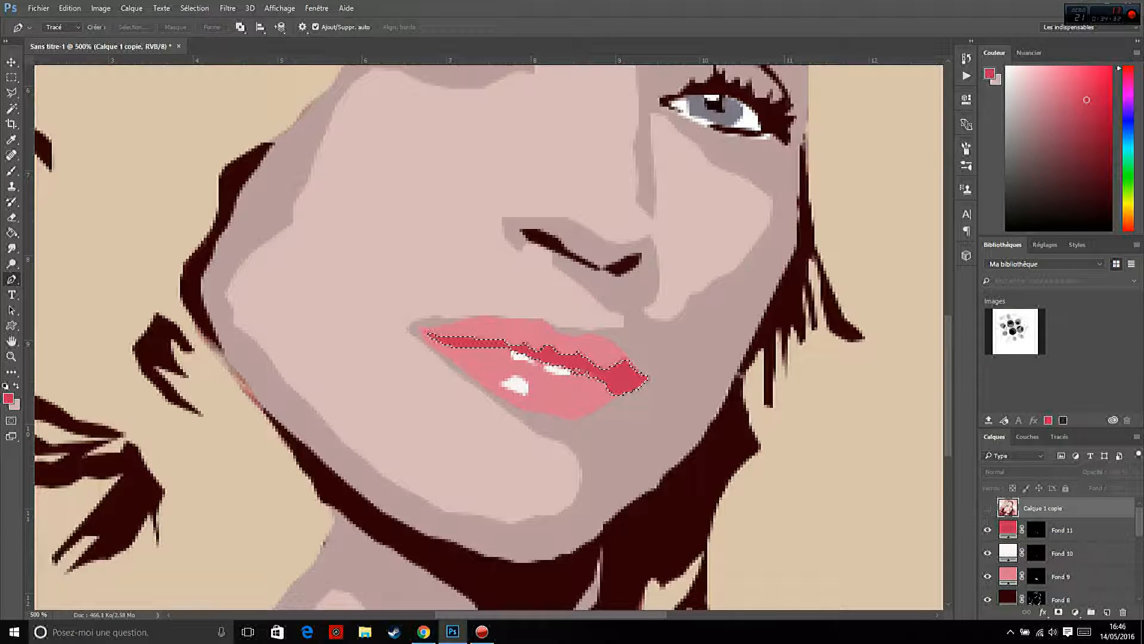
{"action": "left_click", "coordinate": [988, 509]}
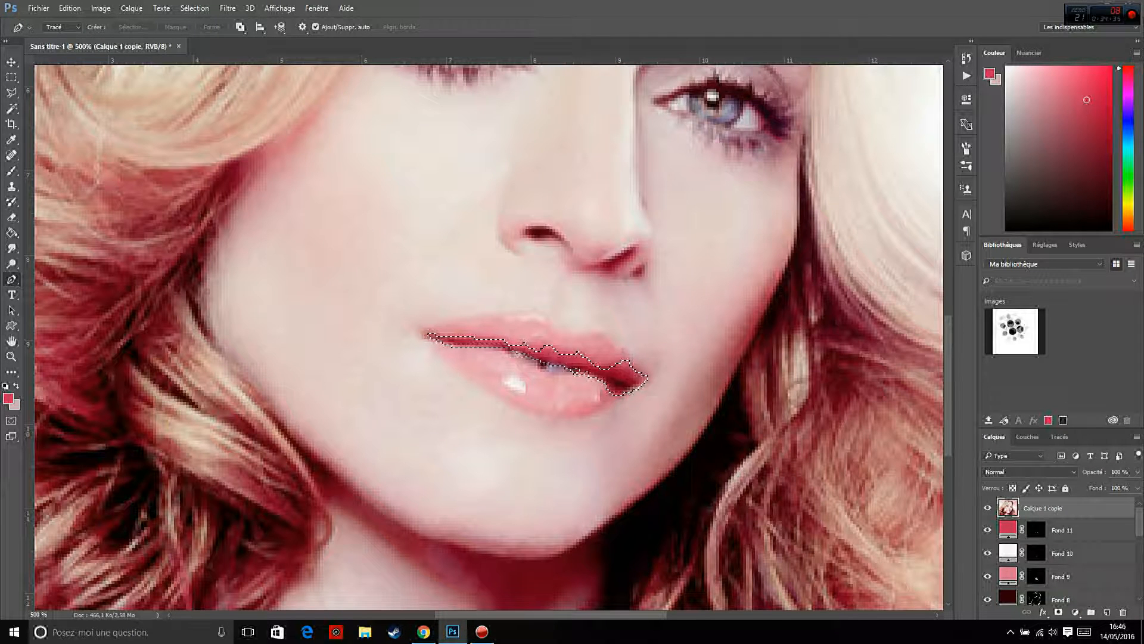
{"action": "key", "text": "ctrl+d"}
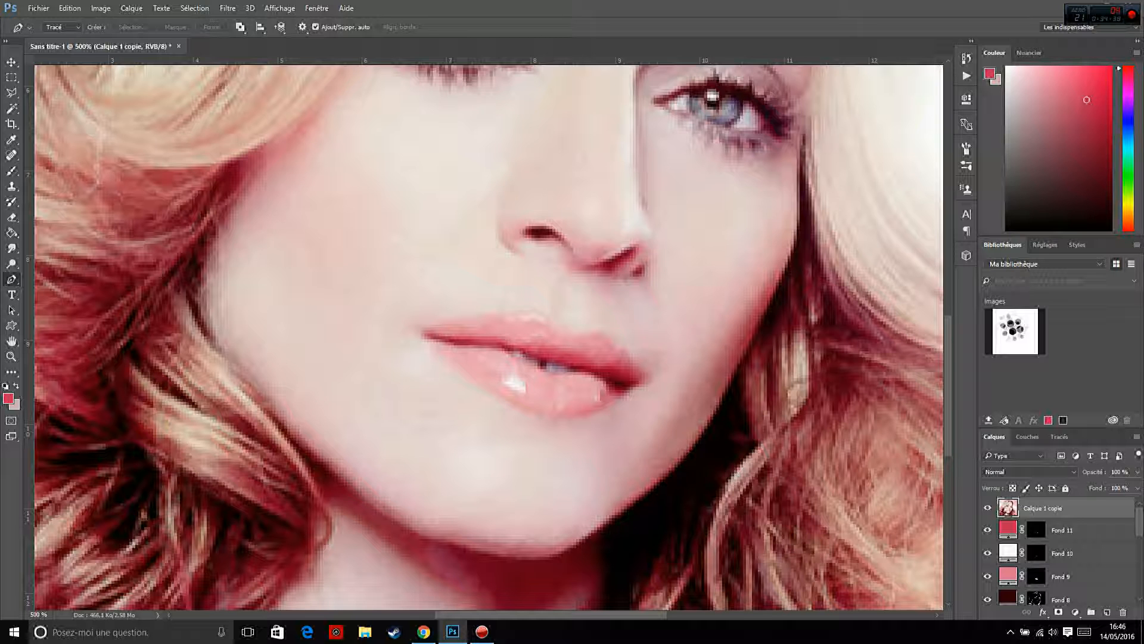
Sample a greyish beige shadow tone from the hair beside the forehead.
{"action": "scroll", "coordinate": [489, 336], "scroll_direction": "up", "scroll_amount": 10}
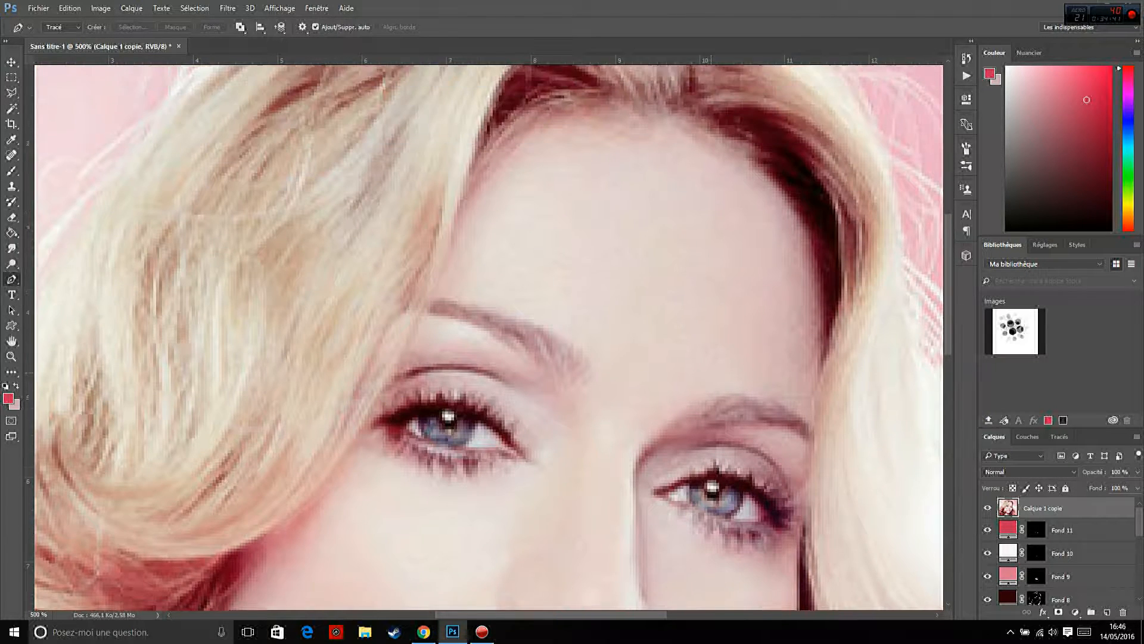
{"action": "scroll", "coordinate": [711, 373], "scroll_direction": "up", "scroll_amount": 4}
{"action": "scroll", "coordinate": [711, 373], "scroll_direction": "down", "scroll_amount": 2}
{"action": "scroll", "coordinate": [711, 373], "scroll_direction": "up", "scroll_amount": 1}
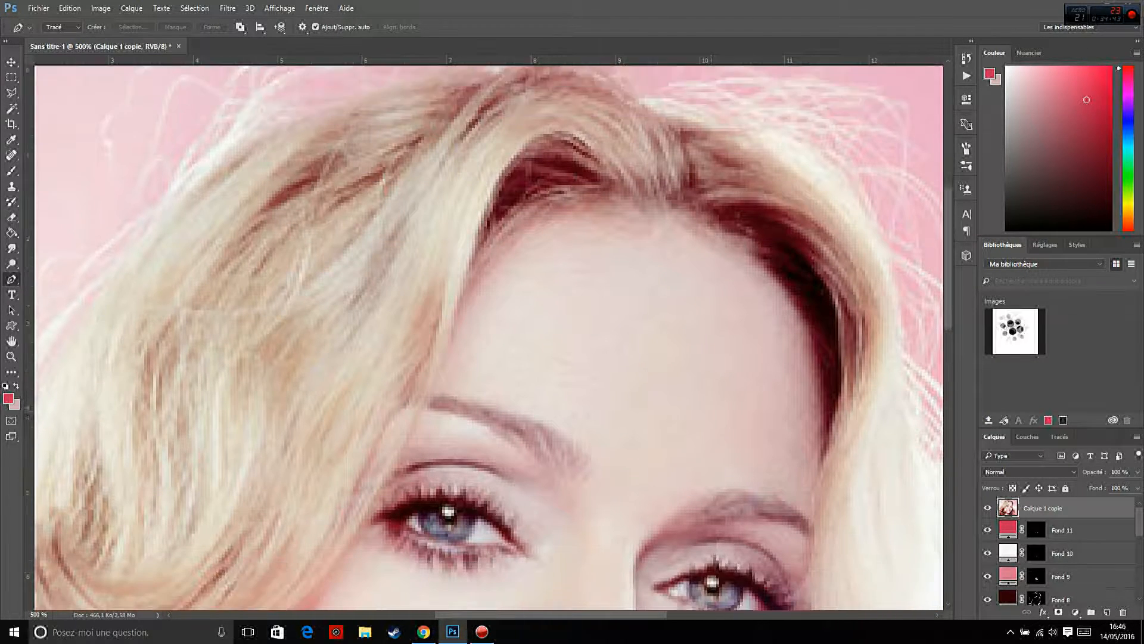
{"action": "scroll", "coordinate": [711, 373], "scroll_direction": "up", "scroll_amount": 1}
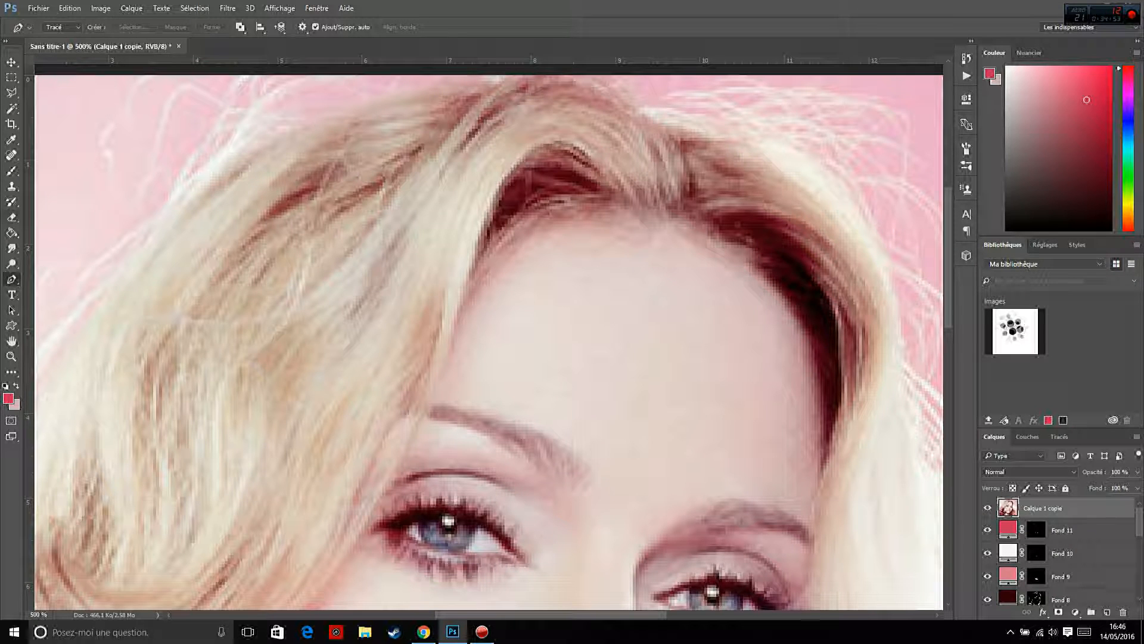
{"action": "key", "text": "i"}
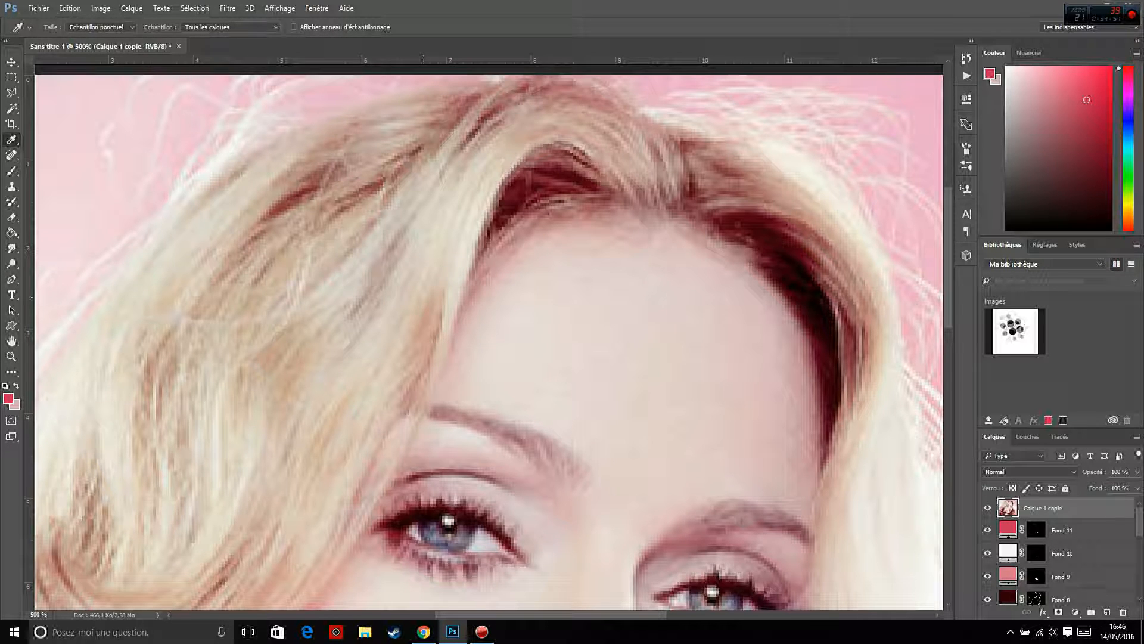
{"action": "left_click", "coordinate": [361, 304]}
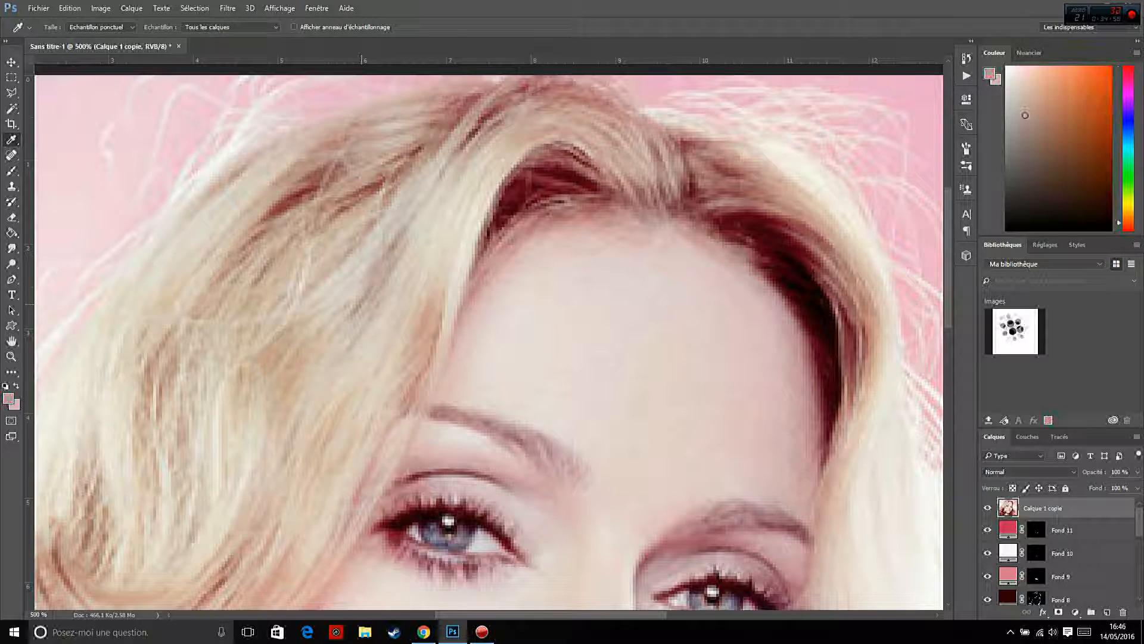
{"action": "left_click", "coordinate": [360, 304]}
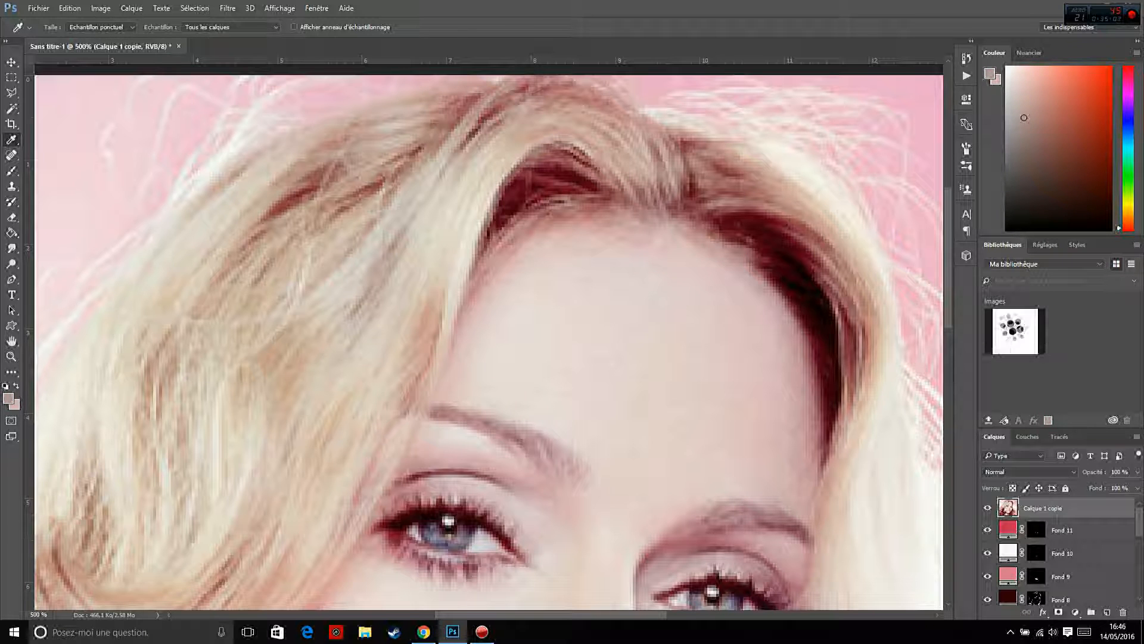
Add a solid color fill layer in the sampled greyish beige and invert its mask to black.
{"action": "left_click", "coordinate": [1075, 612]}
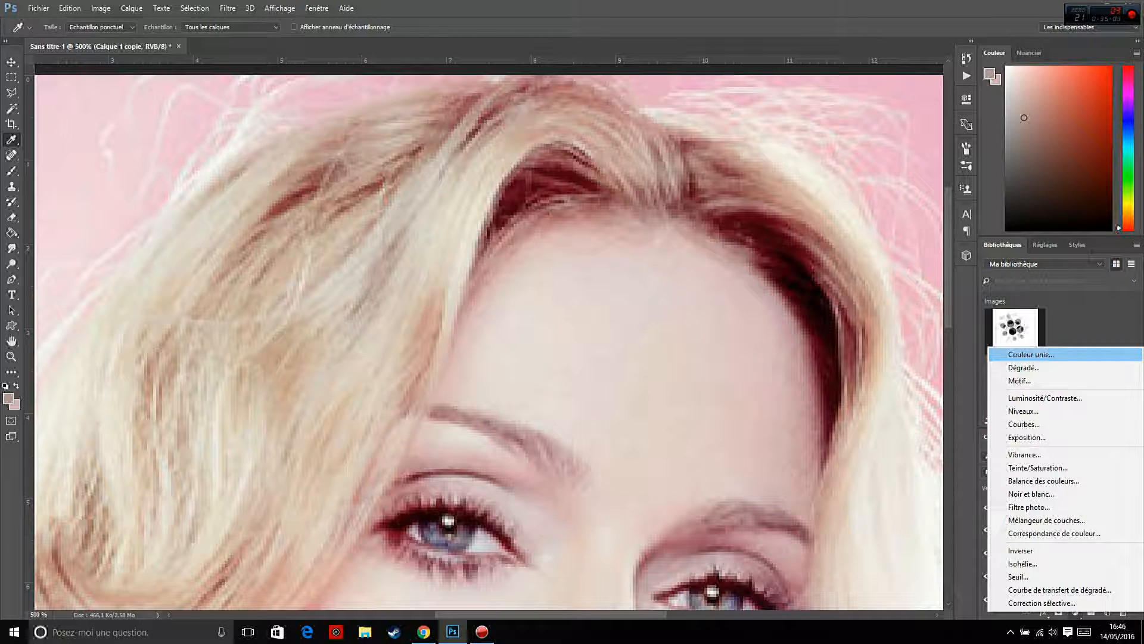
{"action": "left_click", "coordinate": [1030, 353]}
{"action": "key", "text": "Return"}
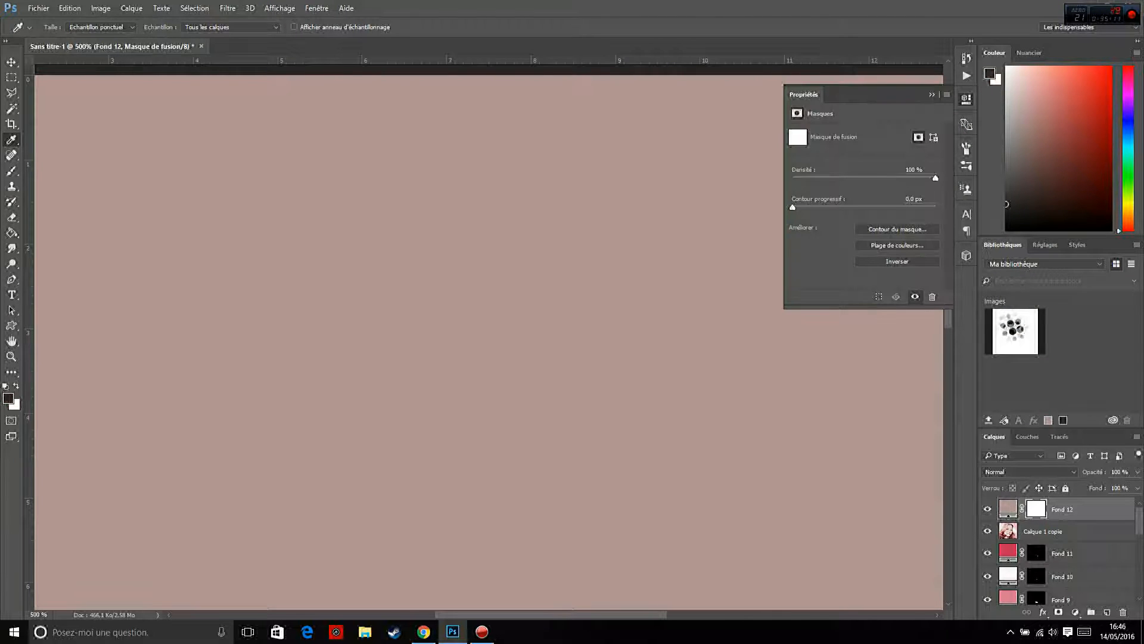
{"action": "key", "text": "ctrl+i"}
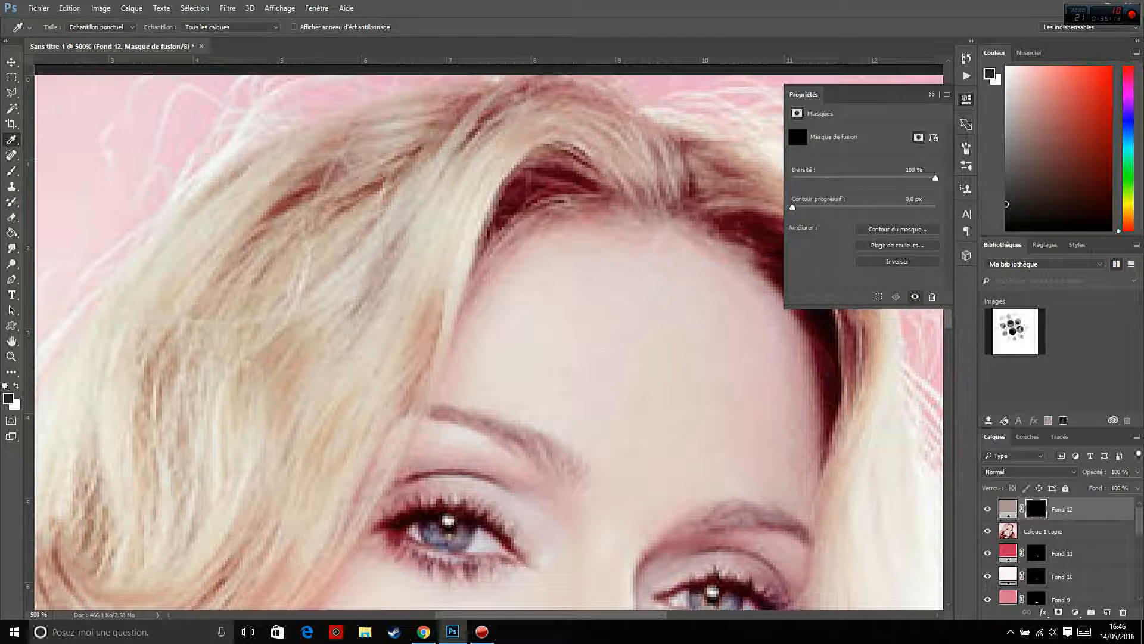
{"action": "left_click", "coordinate": [932, 95]}
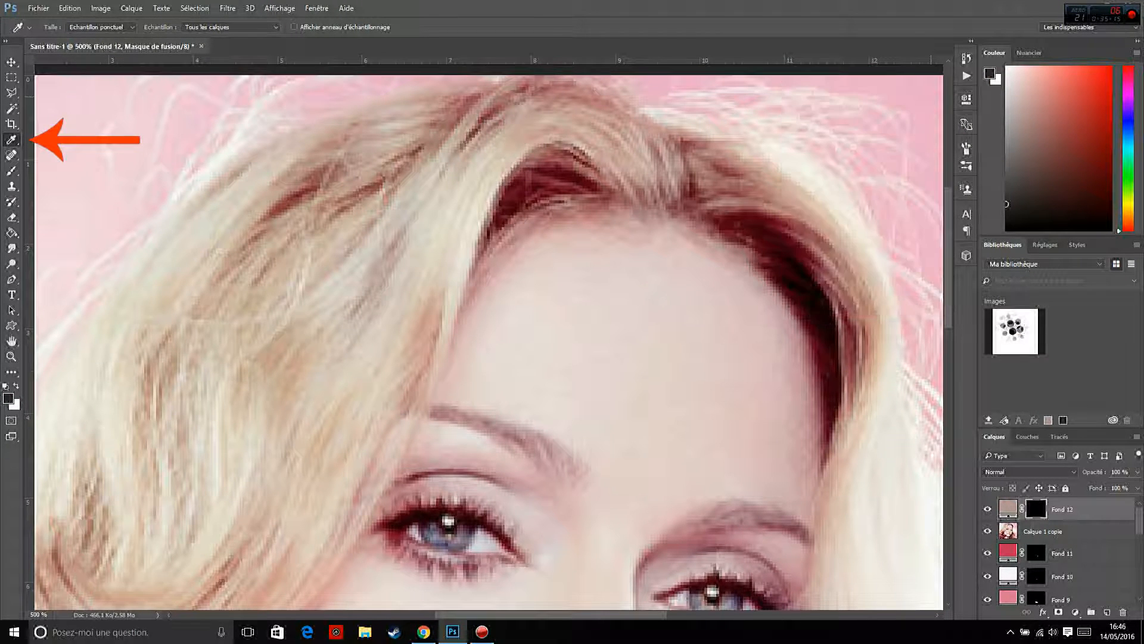
Make white the foreground color and set up a hard round brush of 2 px with 100% hardness.
{"action": "key", "text": "x"}
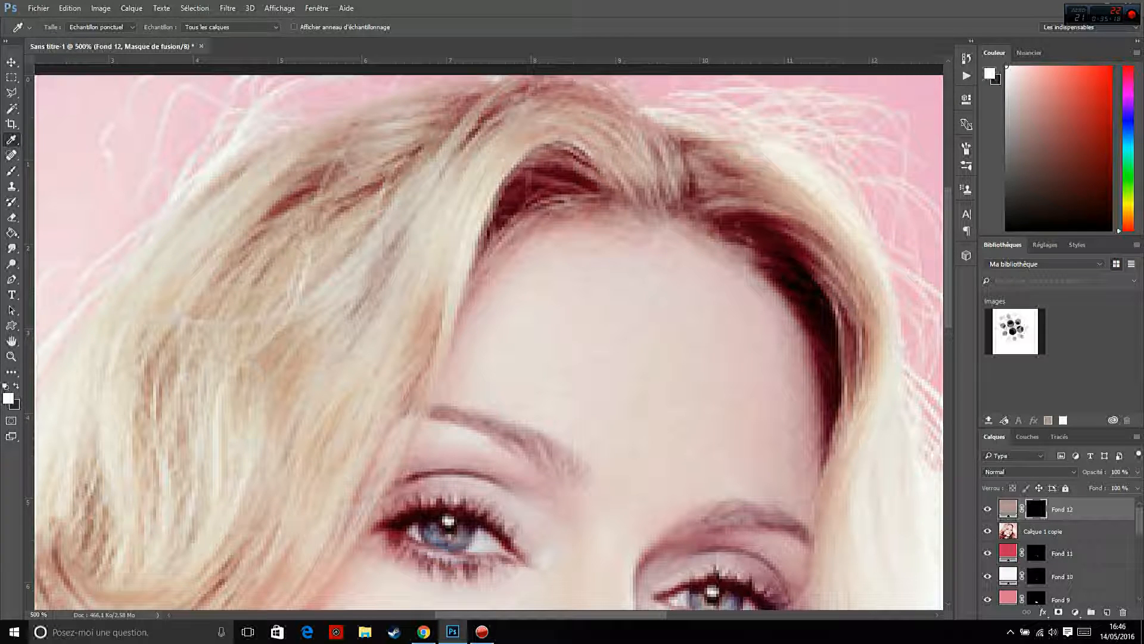
{"action": "key", "text": "b"}
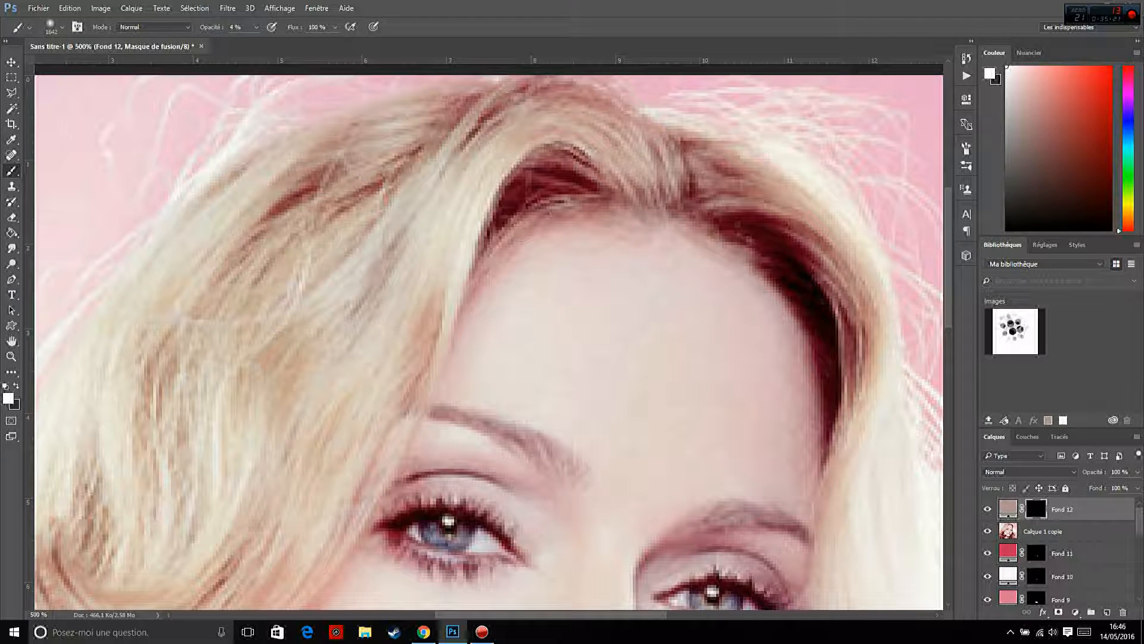
{"action": "left_click", "coordinate": [62, 27]}
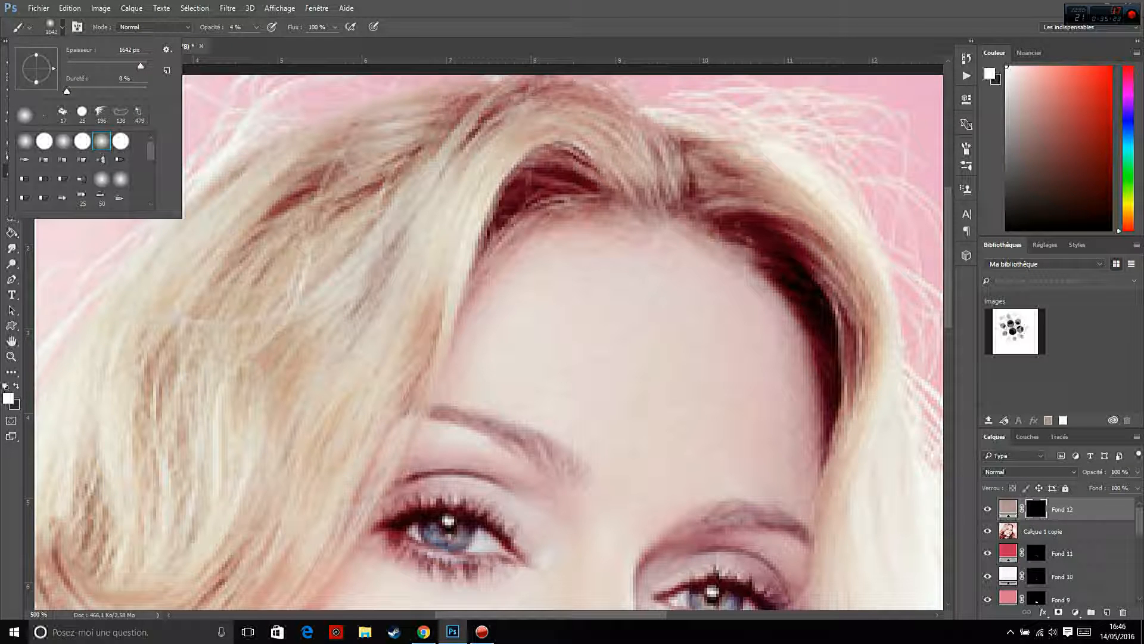
{"action": "left_click_drag", "start_coordinate": [141, 66], "coordinate": [71, 66]}
{"action": "left_click_drag", "start_coordinate": [72, 67], "coordinate": [68, 66]}
{"action": "left_click", "coordinate": [83, 140]}
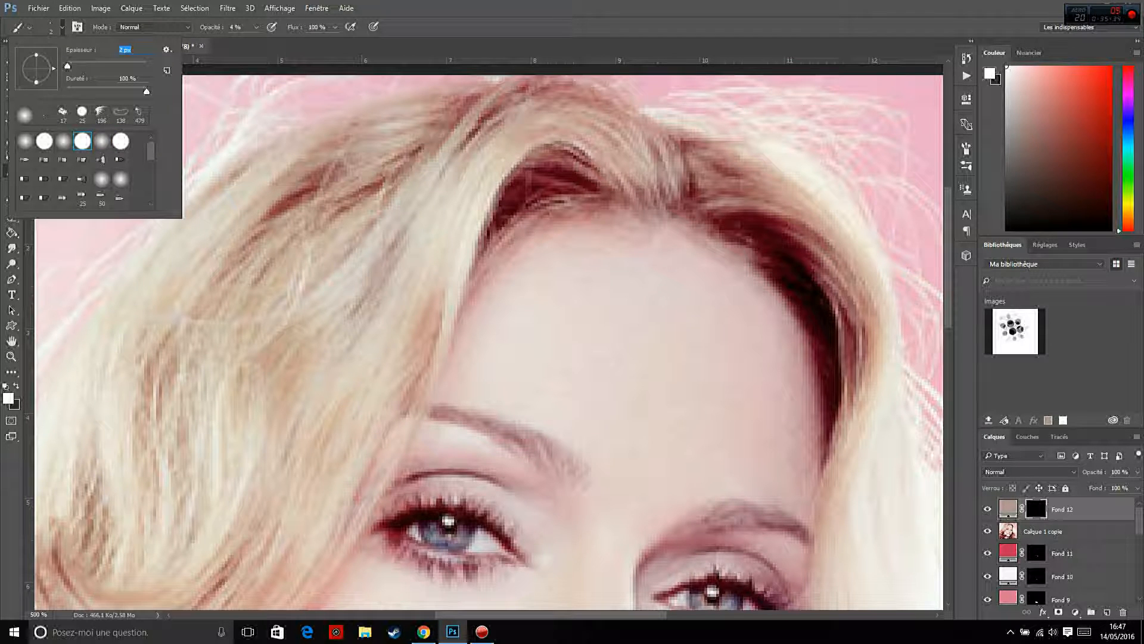
{"action": "key", "text": "Return"}
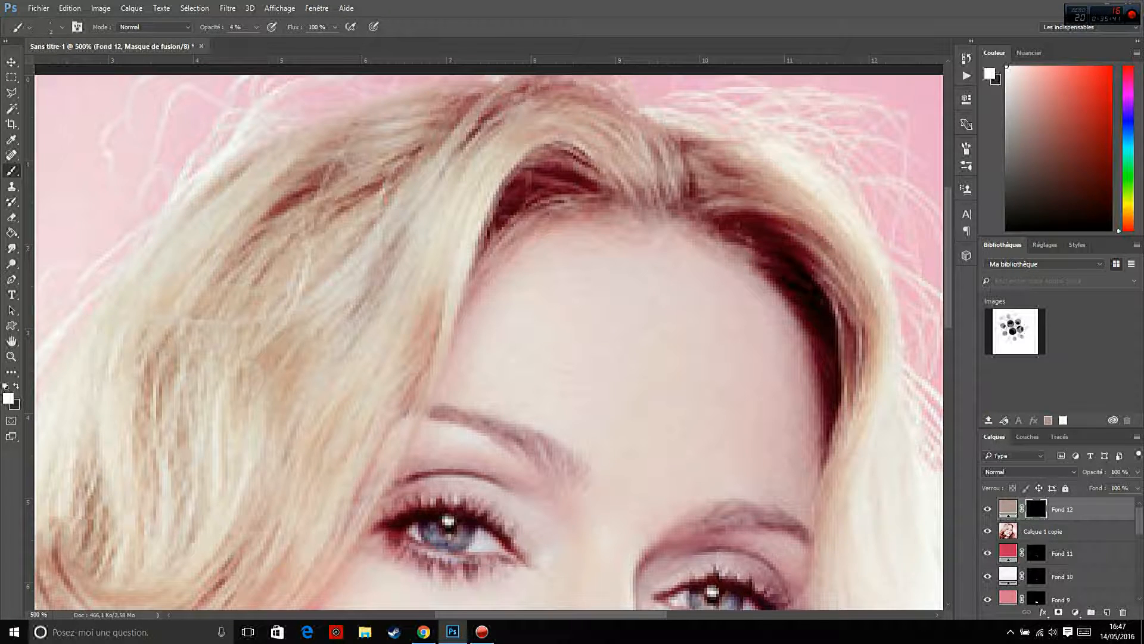
Lower the opacity of the Calque 1 copie layer to about 75%.
{"action": "scroll", "coordinate": [488, 346], "scroll_direction": "left", "scroll_amount": 6}
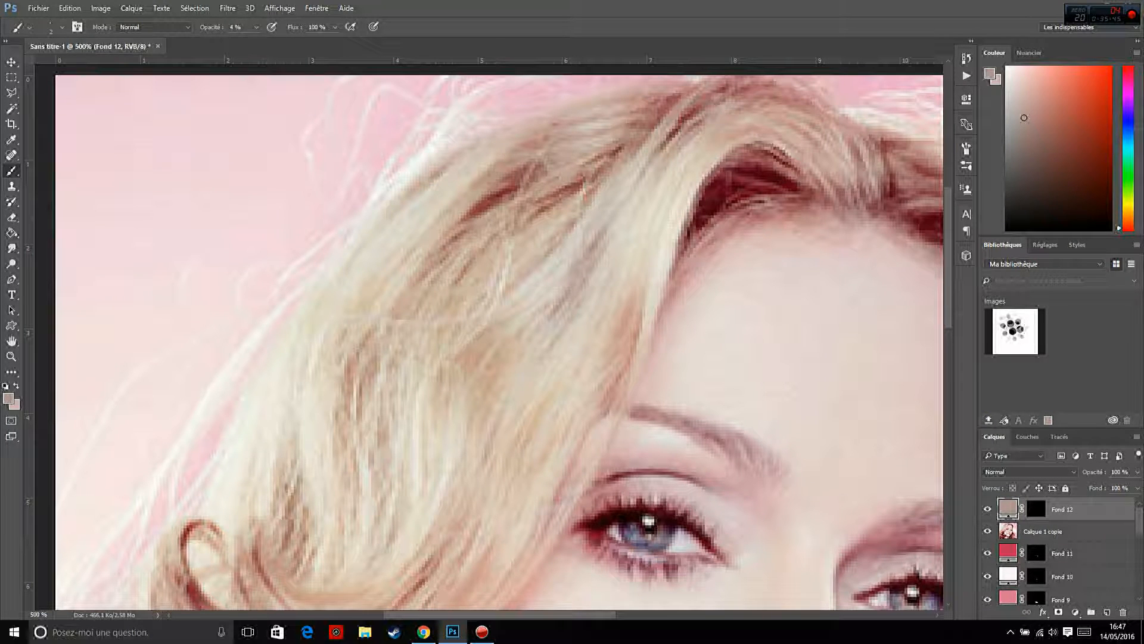
{"action": "left_click", "coordinate": [1036, 509]}
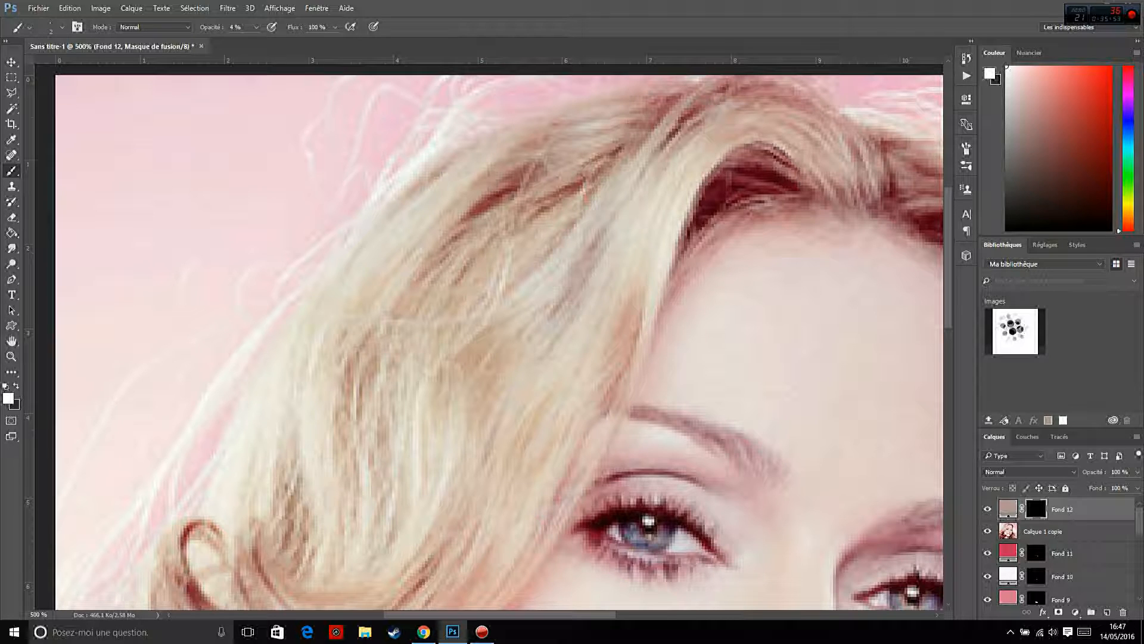
{"action": "left_click", "coordinate": [1059, 531]}
{"action": "left_click", "coordinate": [1137, 472]}
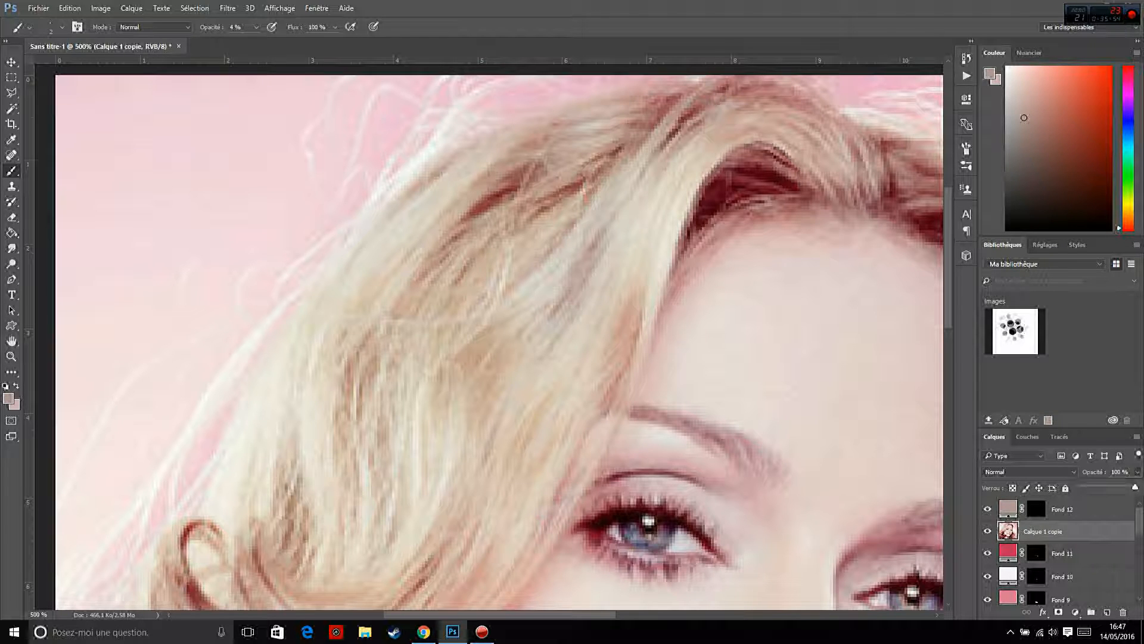
{"action": "left_click_drag", "start_coordinate": [1136, 486], "coordinate": [1121, 486]}
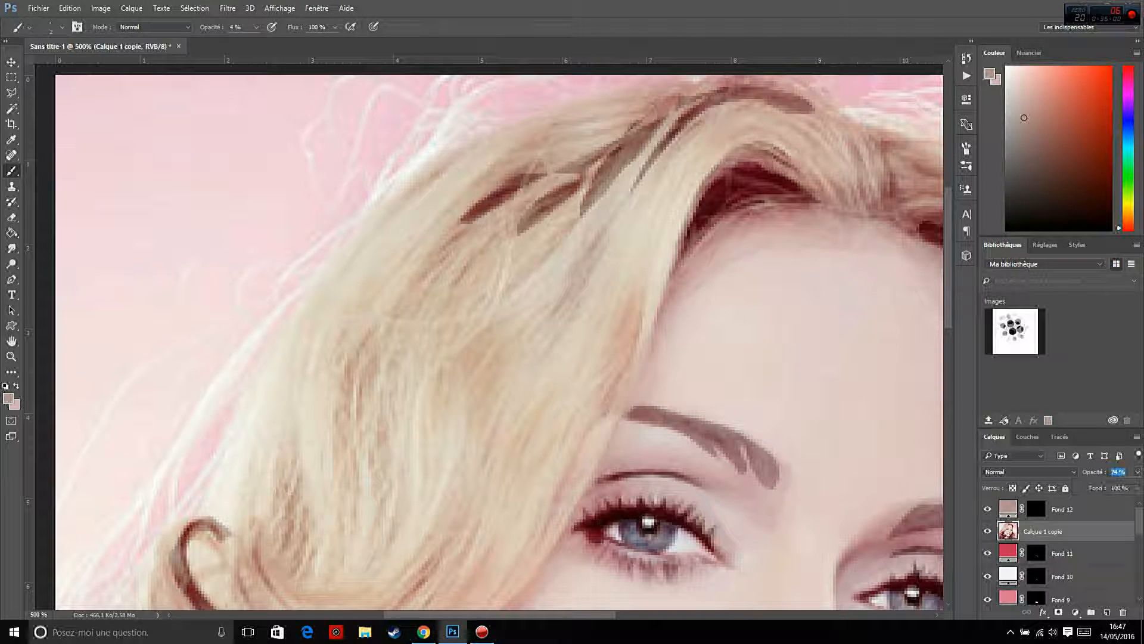
Set the brush opacity to 93% and paint the shaded strands beside the forehead in white on the Fond 12 mask.
{"action": "left_click", "coordinate": [1036, 509]}
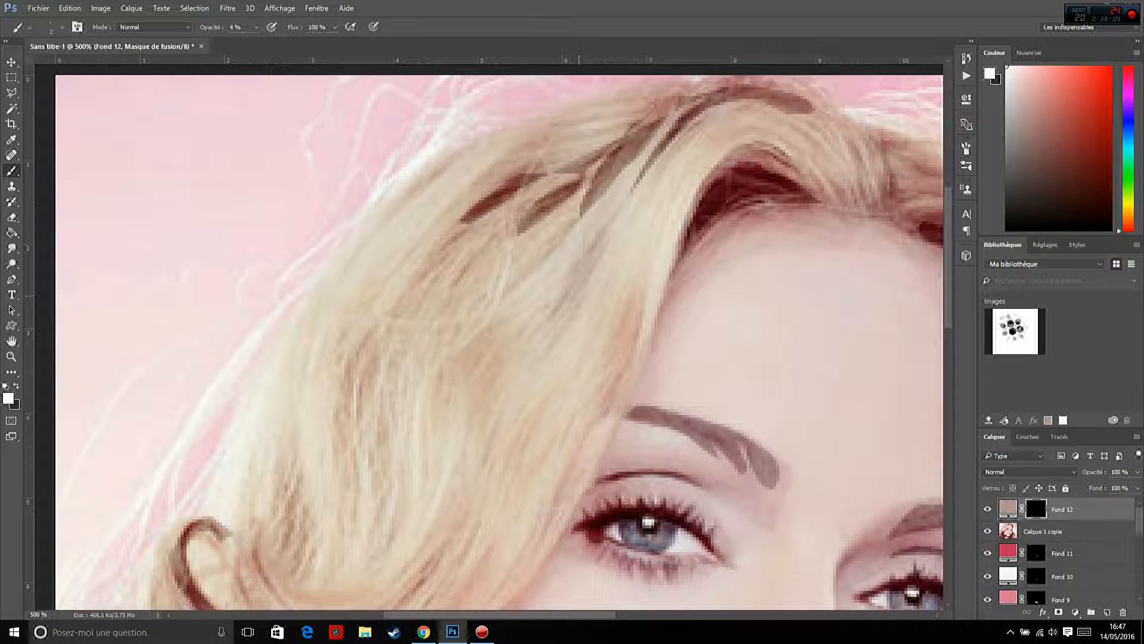
{"action": "left_click", "coordinate": [256, 27]}
{"action": "left_click_drag", "start_coordinate": [247, 41], "coordinate": [304, 41]}
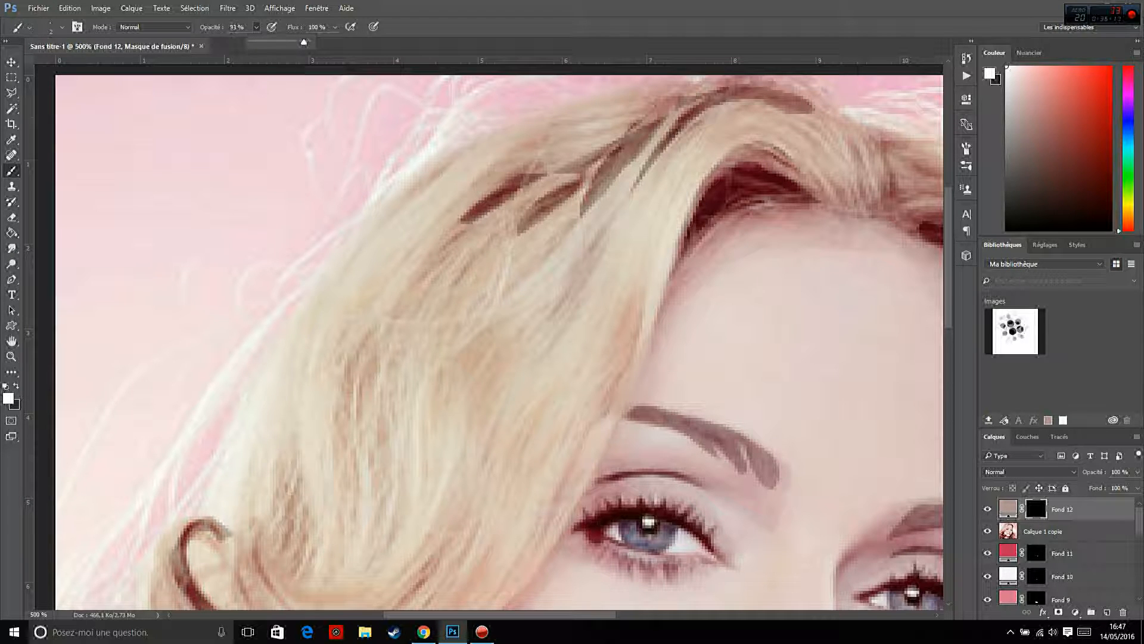
{"action": "key", "text": "Return"}
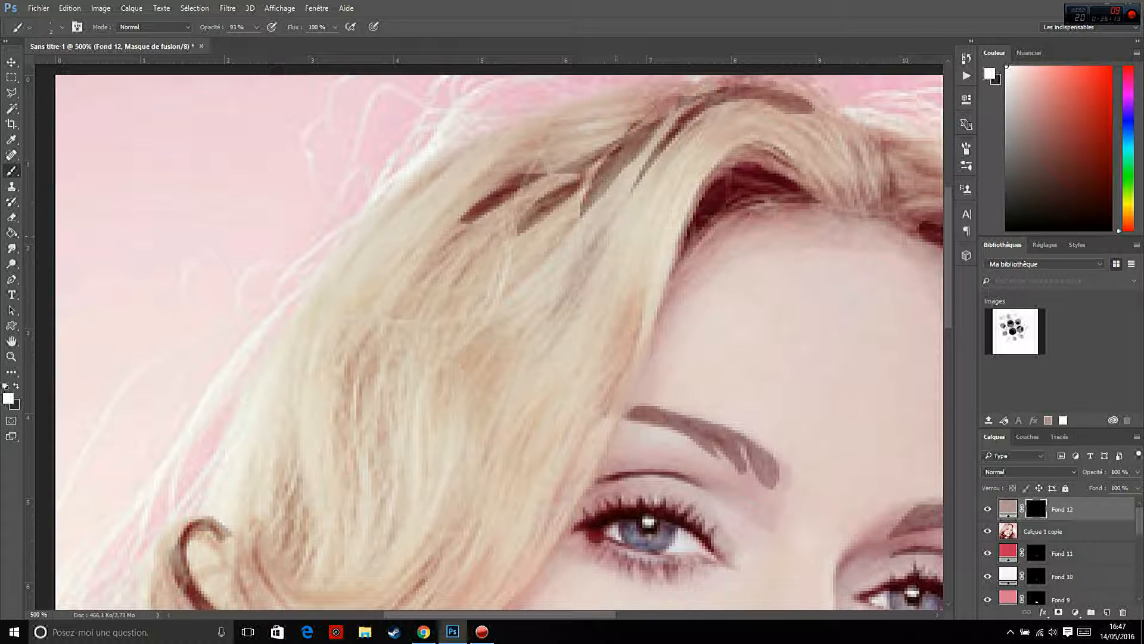
{"action": "mouse_move", "coordinate": [616, 237]}
{"action": "left_mouse_down"}
{"action": "mouse_move", "coordinate": [576, 278]}
{"action": "mouse_move", "coordinate": [597, 250]}
{"action": "mouse_move", "coordinate": [556, 322]}
{"action": "mouse_move", "coordinate": [581, 306]}
{"action": "mouse_move", "coordinate": [542, 358]}
{"action": "left_mouse_up"}
{"action": "mouse_move", "coordinate": [647, 277]}
{"action": "left_mouse_down"}
{"action": "mouse_move", "coordinate": [618, 391]}
{"action": "mouse_move", "coordinate": [646, 269]}
{"action": "left_mouse_up"}
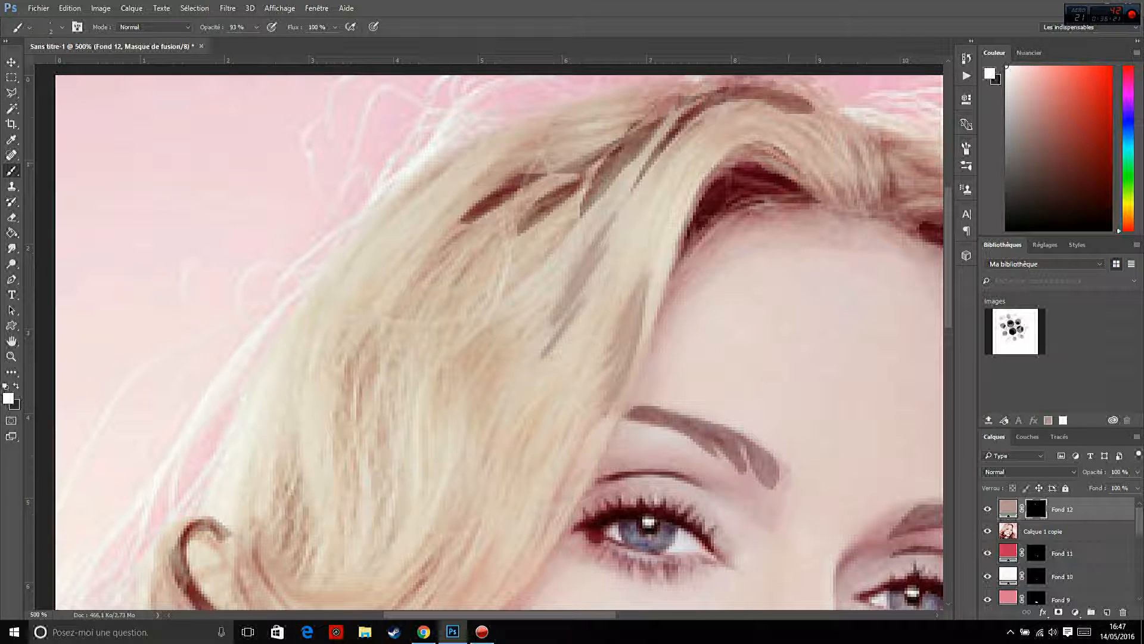
Paint fine shadow strands along the parting and the wave above the forehead on the Fond 12 mask.
{"action": "left_click_drag", "start_coordinate": [775, 158], "coordinate": [761, 150]}
{"action": "mouse_move", "coordinate": [884, 197]}
{"action": "left_mouse_down"}
{"action": "mouse_move", "coordinate": [882, 147]}
{"action": "mouse_move", "coordinate": [891, 193]}
{"action": "mouse_move", "coordinate": [864, 208]}
{"action": "left_mouse_up"}
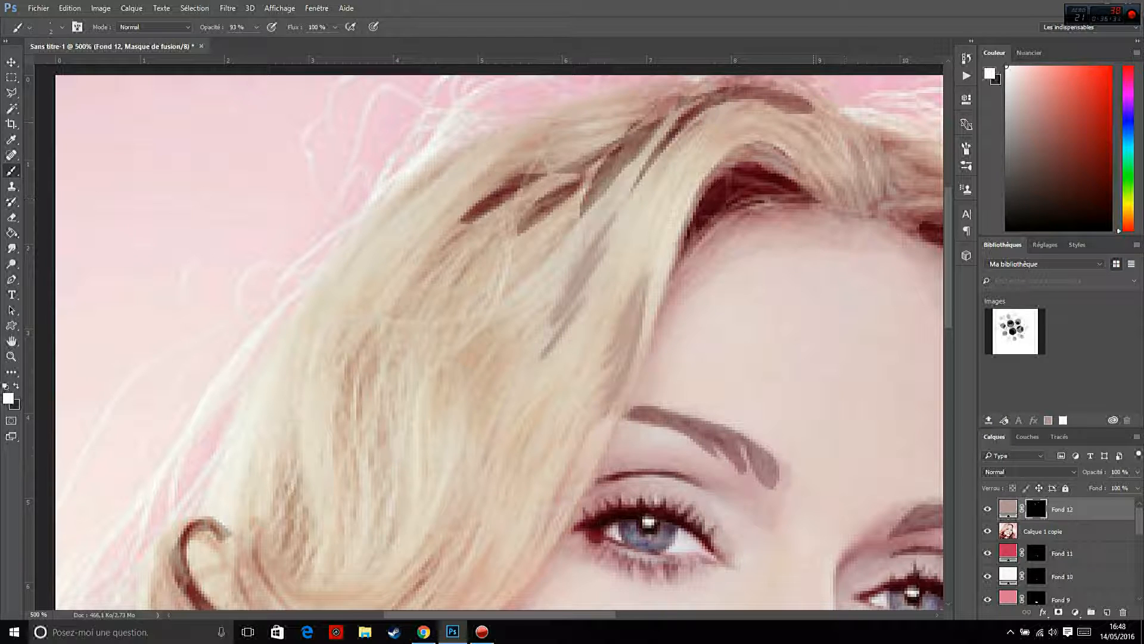
{"action": "mouse_move", "coordinate": [842, 152]}
{"action": "left_mouse_down"}
{"action": "mouse_move", "coordinate": [796, 114]}
{"action": "mouse_move", "coordinate": [749, 106]}
{"action": "left_mouse_up"}
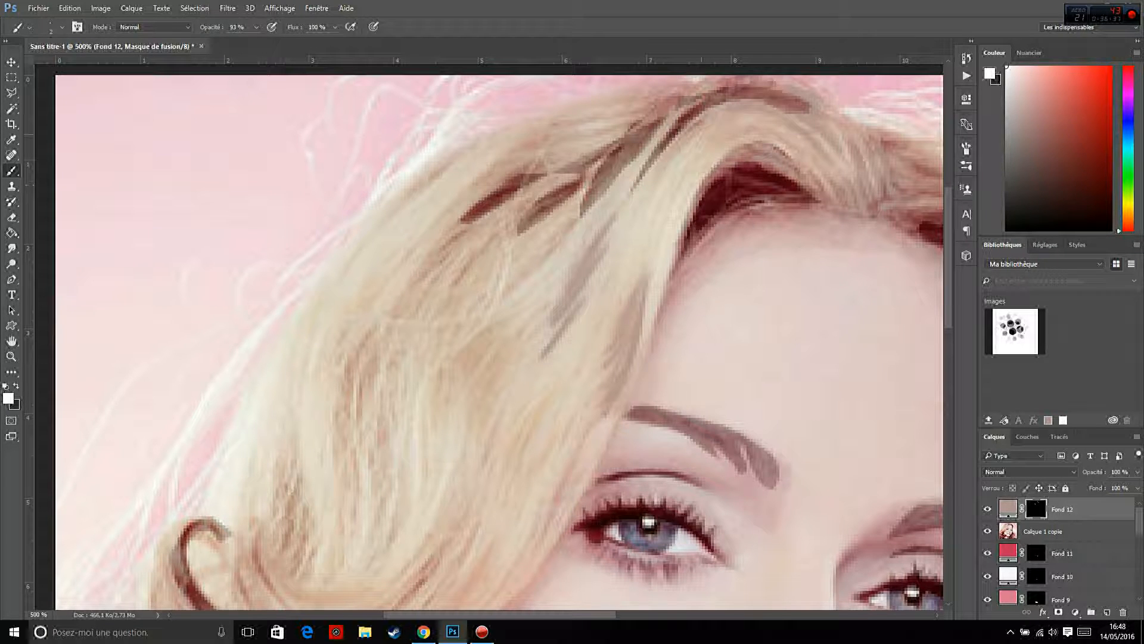
{"action": "left_click_drag", "start_coordinate": [679, 147], "coordinate": [641, 191]}
{"action": "mouse_move", "coordinate": [703, 146]}
{"action": "left_mouse_down"}
{"action": "mouse_move", "coordinate": [666, 214]}
{"action": "mouse_move", "coordinate": [662, 197]}
{"action": "left_mouse_up"}
{"action": "left_click_drag", "start_coordinate": [743, 126], "coordinate": [701, 162]}
{"action": "left_click_drag", "start_coordinate": [706, 158], "coordinate": [692, 171]}
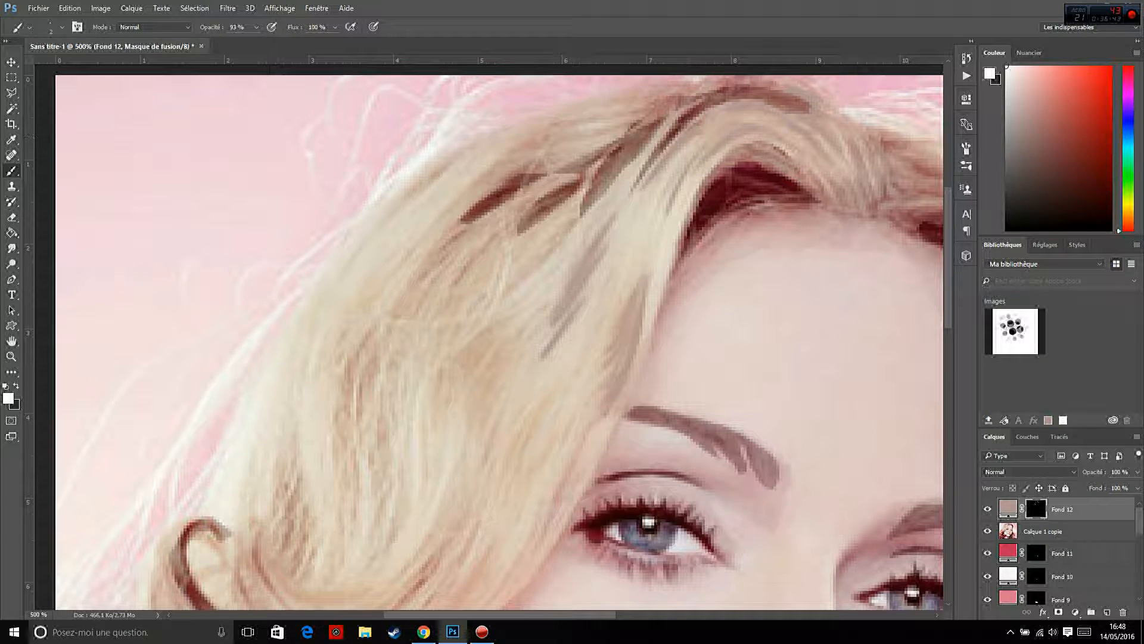
Paint the diagonal shadow strands in the middle of the large hair wave left of the forehead on the Fond 12 mask.
{"action": "mouse_move", "coordinate": [553, 242]}
{"action": "left_mouse_down"}
{"action": "mouse_move", "coordinate": [496, 294]}
{"action": "mouse_move", "coordinate": [513, 285]}
{"action": "mouse_move", "coordinate": [505, 278]}
{"action": "mouse_move", "coordinate": [479, 328]}
{"action": "left_mouse_up"}
{"action": "mouse_move", "coordinate": [505, 251]}
{"action": "left_mouse_down"}
{"action": "mouse_move", "coordinate": [451, 340]}
{"action": "mouse_move", "coordinate": [467, 356]}
{"action": "mouse_move", "coordinate": [456, 371]}
{"action": "mouse_move", "coordinate": [474, 385]}
{"action": "mouse_move", "coordinate": [467, 423]}
{"action": "left_mouse_up"}
{"action": "left_click_drag", "start_coordinate": [504, 362], "coordinate": [479, 400]}
{"action": "left_click_drag", "start_coordinate": [513, 346], "coordinate": [471, 416]}
{"action": "left_click_drag", "start_coordinate": [543, 310], "coordinate": [509, 373]}
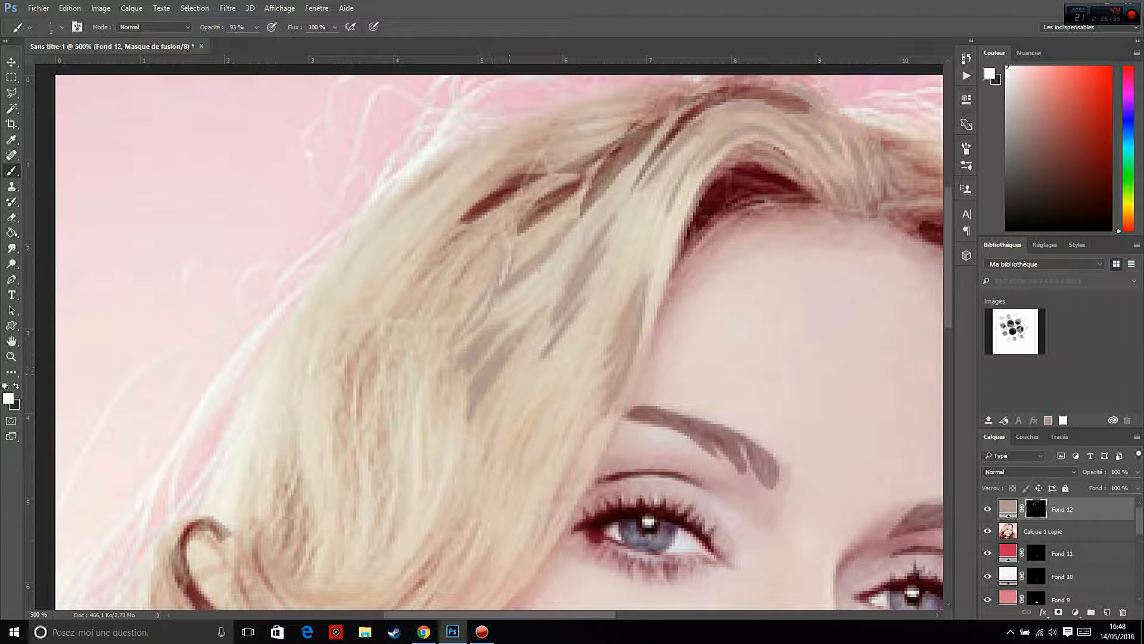
Paint the shadow strands running down the hair left of the eyebrow and eye on the Fond 12 mask.
{"action": "mouse_move", "coordinate": [504, 415]}
{"action": "left_mouse_down"}
{"action": "mouse_move", "coordinate": [476, 475]}
{"action": "mouse_move", "coordinate": [479, 504]}
{"action": "left_mouse_up"}
{"action": "left_click_drag", "start_coordinate": [495, 466], "coordinate": [478, 508]}
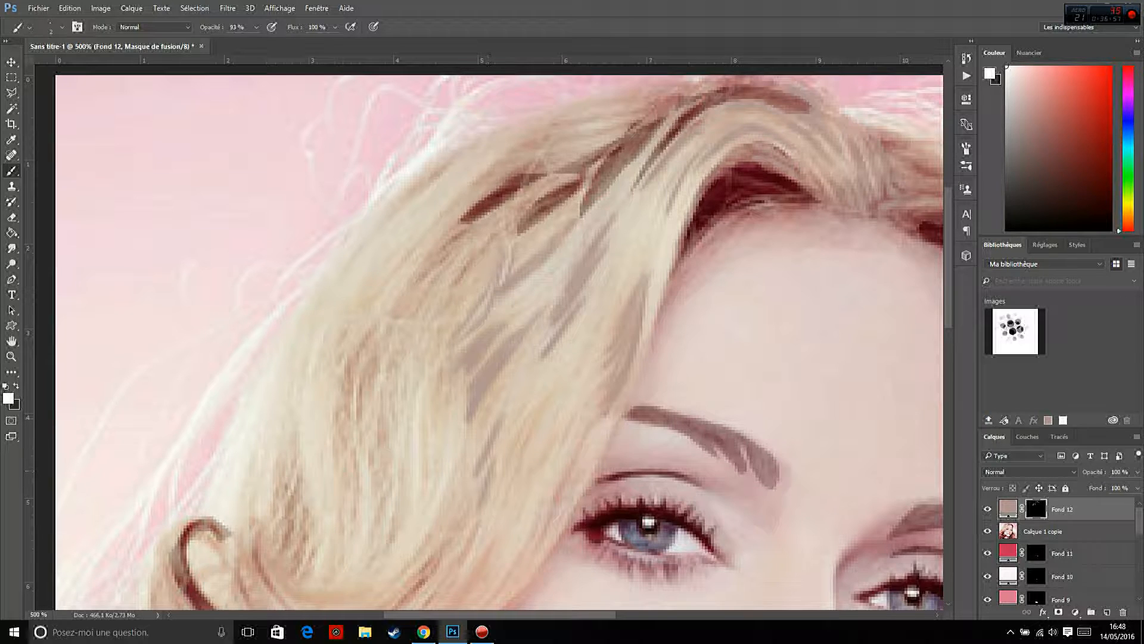
{"action": "mouse_move", "coordinate": [533, 413]}
{"action": "left_mouse_down"}
{"action": "mouse_move", "coordinate": [505, 456]}
{"action": "mouse_move", "coordinate": [531, 482]}
{"action": "left_mouse_up"}
{"action": "mouse_move", "coordinate": [571, 420]}
{"action": "left_mouse_down"}
{"action": "mouse_move", "coordinate": [544, 519]}
{"action": "mouse_move", "coordinate": [555, 520]}
{"action": "mouse_move", "coordinate": [490, 594]}
{"action": "left_mouse_up"}
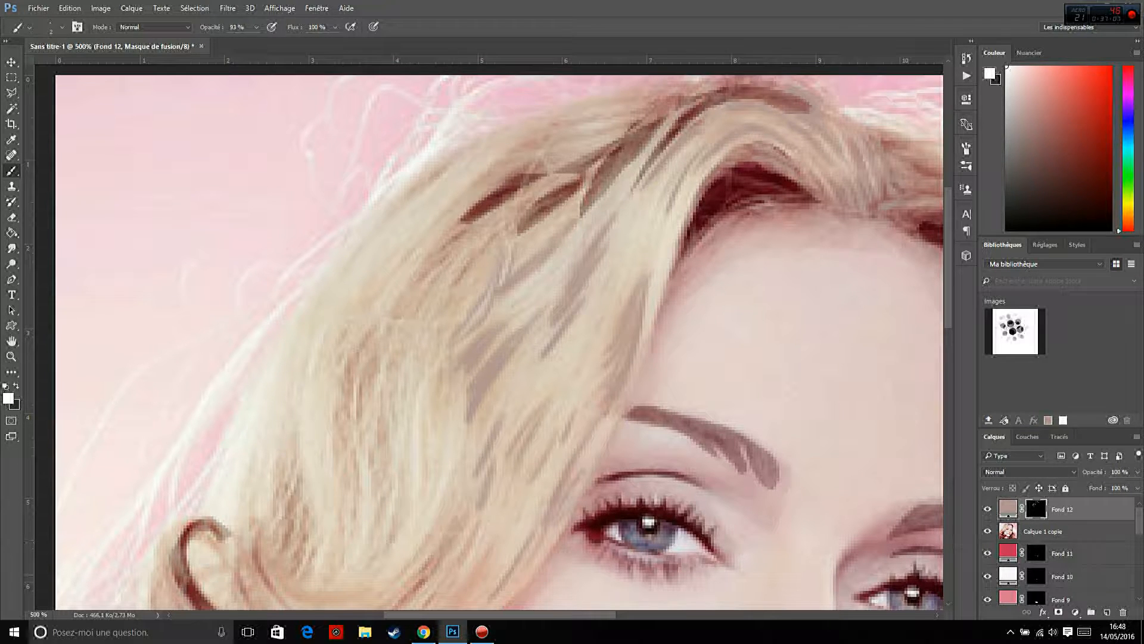
Paint long thin shadow strands through the lower central part of the left-hand hair on the Fond 12 mask.
{"action": "mouse_move", "coordinate": [434, 538]}
{"action": "left_mouse_down"}
{"action": "mouse_move", "coordinate": [389, 585]}
{"action": "mouse_move", "coordinate": [437, 593]}
{"action": "mouse_move", "coordinate": [390, 599]}
{"action": "left_mouse_up"}
{"action": "left_click_drag", "start_coordinate": [401, 470], "coordinate": [376, 548]}
{"action": "left_click_drag", "start_coordinate": [417, 490], "coordinate": [392, 534]}
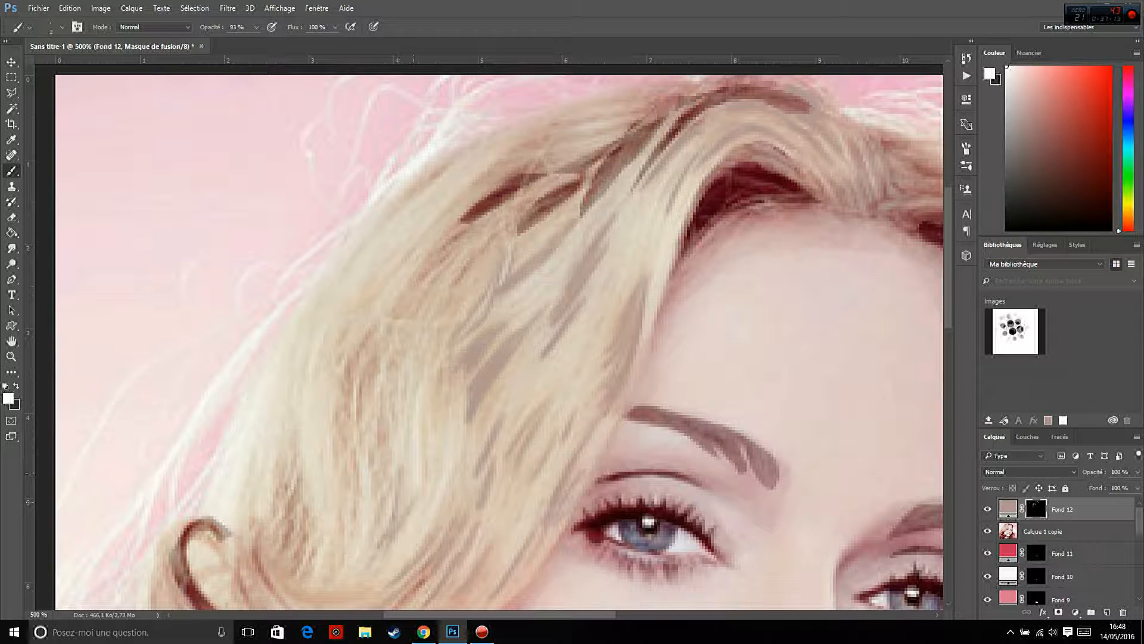
{"action": "left_click_drag", "start_coordinate": [411, 471], "coordinate": [388, 527]}
{"action": "left_click_drag", "start_coordinate": [431, 401], "coordinate": [422, 485]}
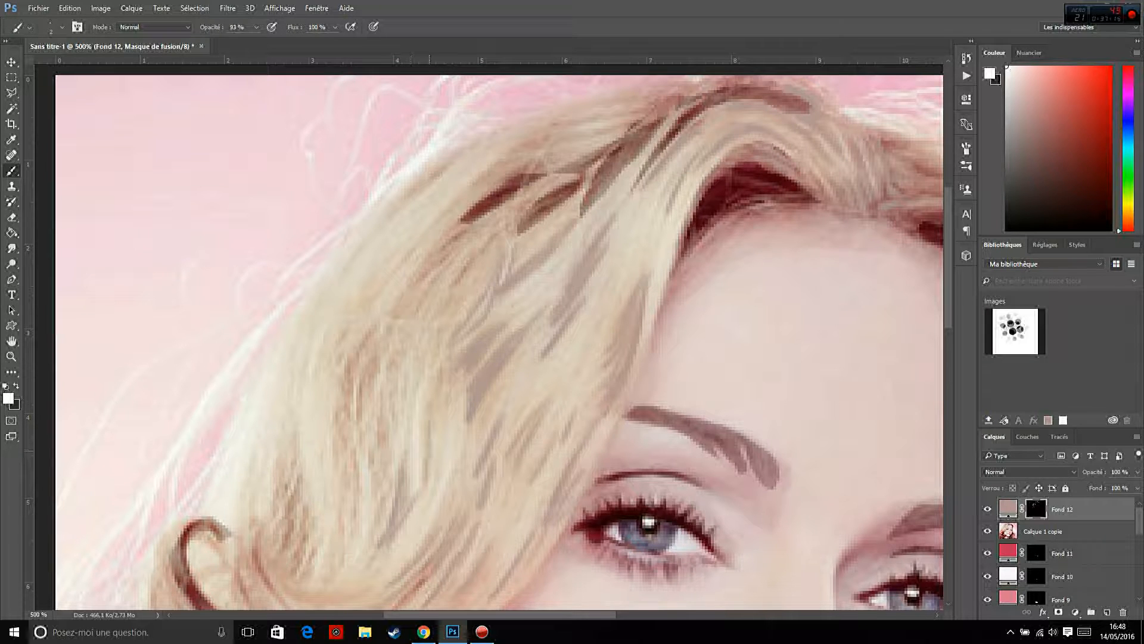
{"action": "left_click_drag", "start_coordinate": [427, 423], "coordinate": [424, 477]}
{"action": "mouse_move", "coordinate": [427, 383]}
{"action": "left_mouse_down"}
{"action": "mouse_move", "coordinate": [423, 417]}
{"action": "mouse_move", "coordinate": [440, 375]}
{"action": "mouse_move", "coordinate": [432, 417]}
{"action": "left_mouse_up"}
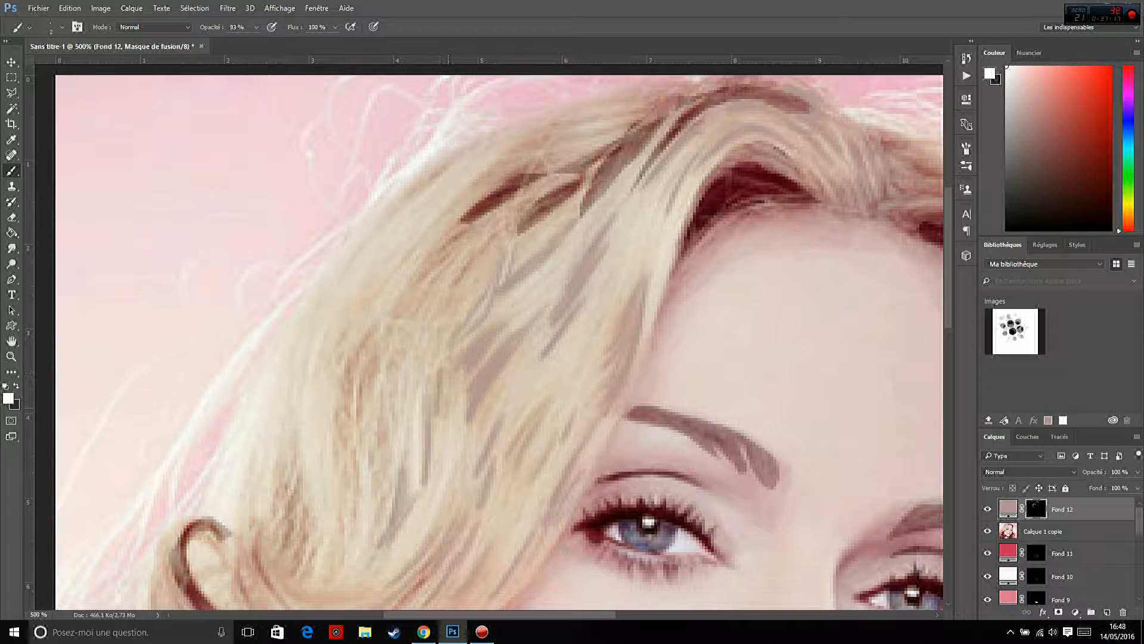
Paint the dense vertical shadow strands toward the outer side of the left-hand hair, above the curl, on the Fond 12 mask.
{"action": "mouse_move", "coordinate": [392, 364]}
{"action": "left_mouse_down"}
{"action": "mouse_move", "coordinate": [384, 399]}
{"action": "mouse_move", "coordinate": [395, 432]}
{"action": "mouse_move", "coordinate": [384, 429]}
{"action": "mouse_move", "coordinate": [373, 495]}
{"action": "left_mouse_up"}
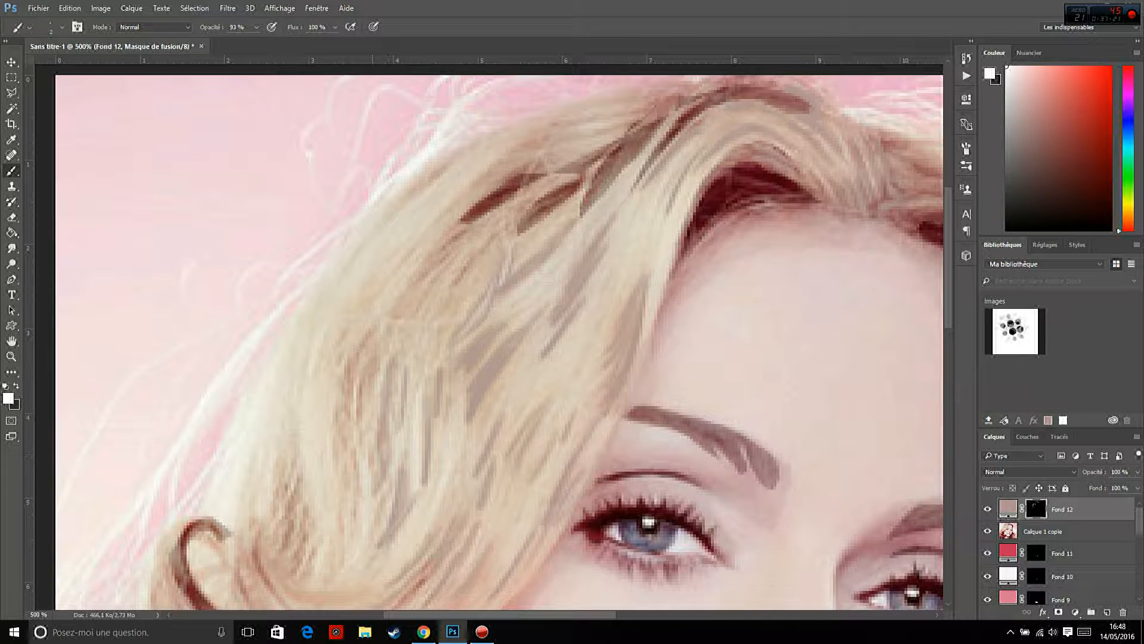
{"action": "left_click_drag", "start_coordinate": [375, 453], "coordinate": [367, 504]}
{"action": "left_click_drag", "start_coordinate": [382, 472], "coordinate": [376, 482]}
{"action": "left_click_drag", "start_coordinate": [363, 413], "coordinate": [358, 427]}
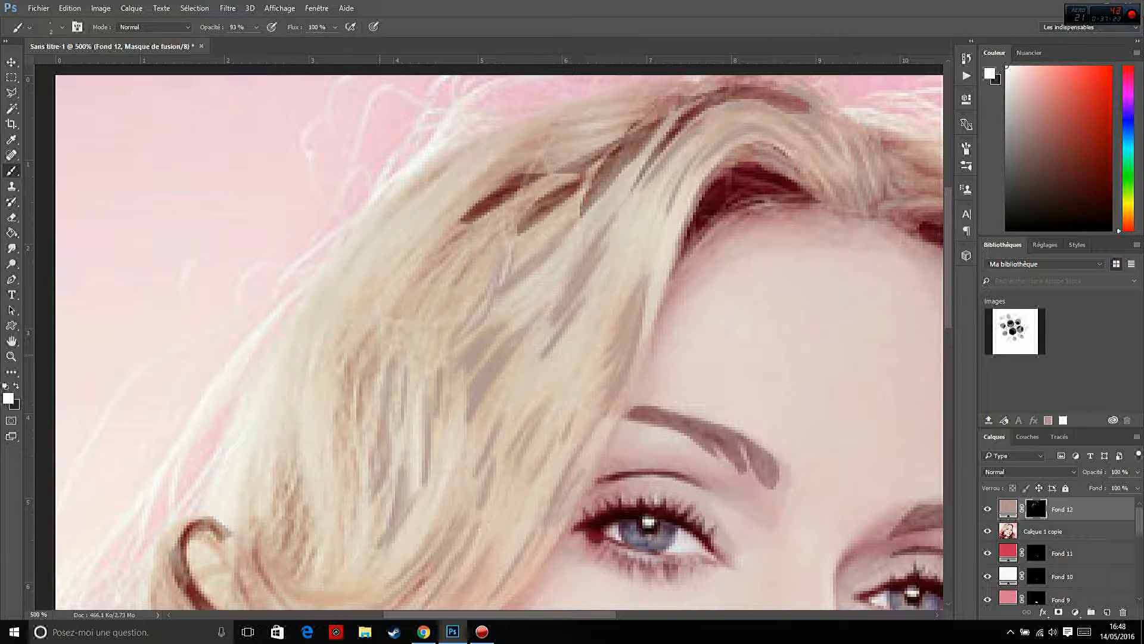
{"action": "left_click_drag", "start_coordinate": [378, 358], "coordinate": [365, 401]}
{"action": "left_click_drag", "start_coordinate": [377, 371], "coordinate": [335, 495]}
{"action": "left_click_drag", "start_coordinate": [348, 401], "coordinate": [339, 433]}
{"action": "left_click_drag", "start_coordinate": [352, 326], "coordinate": [329, 361]}
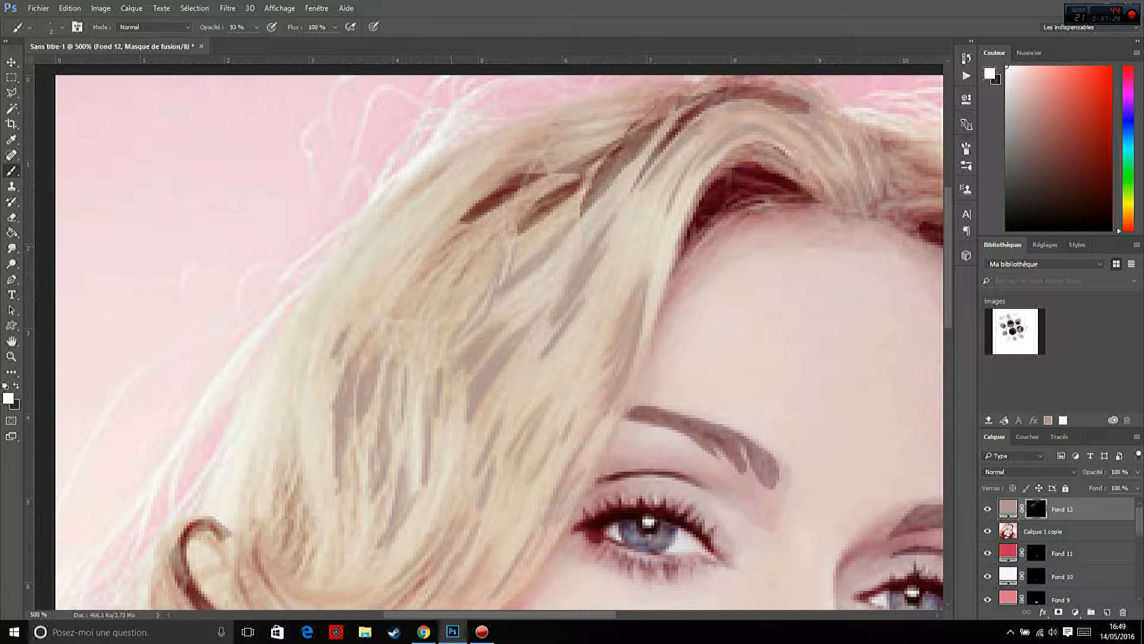
Paint diagonal shadow strands through the middle and upper outer edge of the left-hand hair on the Fond 12 mask.
{"action": "left_click_drag", "start_coordinate": [449, 287], "coordinate": [432, 318]}
{"action": "mouse_move", "coordinate": [471, 283]}
{"action": "left_mouse_down"}
{"action": "mouse_move", "coordinate": [442, 318]}
{"action": "mouse_move", "coordinate": [374, 317]}
{"action": "mouse_move", "coordinate": [400, 329]}
{"action": "left_mouse_up"}
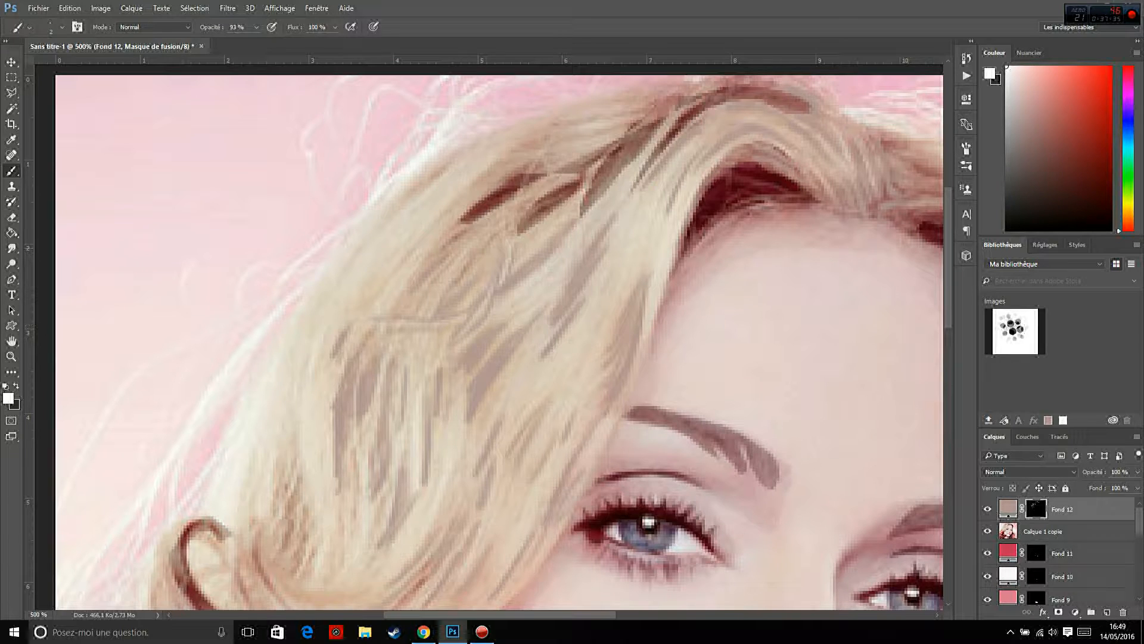
{"action": "left_click_drag", "start_coordinate": [422, 234], "coordinate": [375, 290]}
{"action": "left_click_drag", "start_coordinate": [430, 185], "coordinate": [390, 211]}
{"action": "left_click_drag", "start_coordinate": [445, 161], "coordinate": [389, 214]}
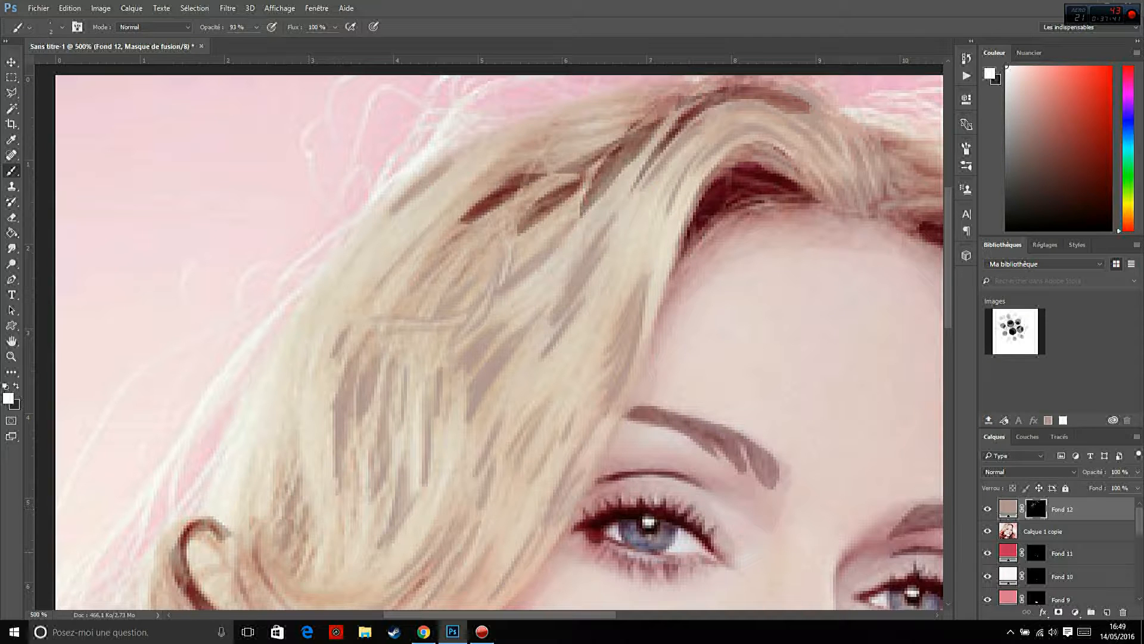
Paint short vertical shadow strands just beside the curl in the lower left-hand hair on the Fond 12 mask.
{"action": "left_click_drag", "start_coordinate": [310, 549], "coordinate": [308, 576]}
{"action": "left_click_drag", "start_coordinate": [342, 507], "coordinate": [342, 531]}
{"action": "left_click_drag", "start_coordinate": [345, 504], "coordinate": [335, 567]}
{"action": "left_click_drag", "start_coordinate": [343, 545], "coordinate": [338, 564]}
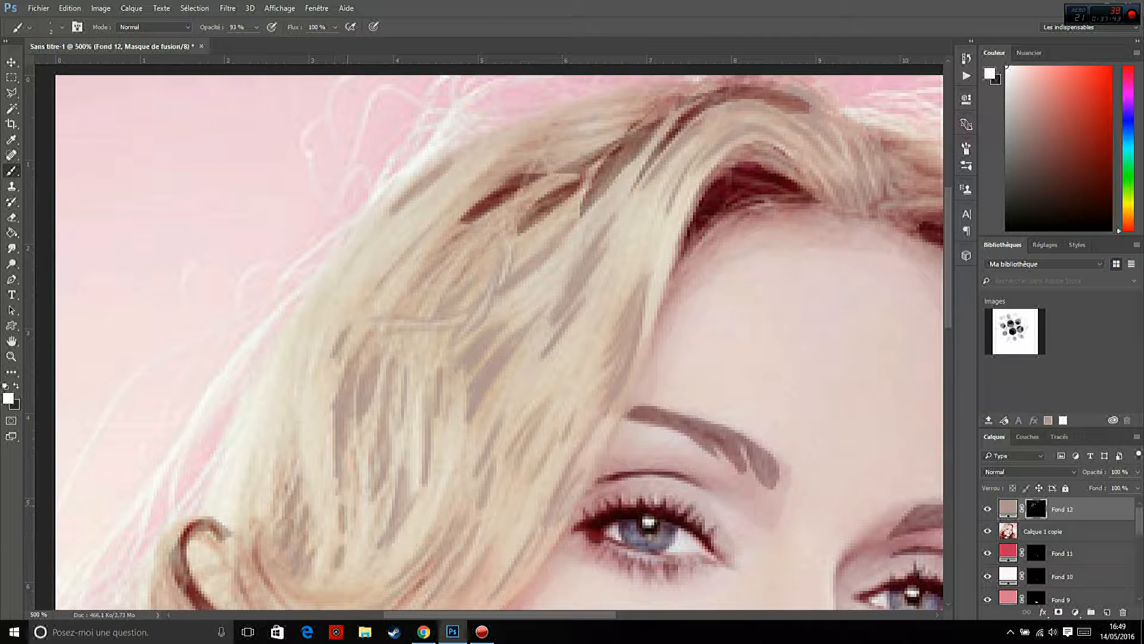
{"action": "left_click_drag", "start_coordinate": [354, 501], "coordinate": [354, 522]}
{"action": "left_click_drag", "start_coordinate": [358, 501], "coordinate": [357, 524]}
{"action": "left_click_drag", "start_coordinate": [361, 484], "coordinate": [358, 460]}
Add a beige solid color fill layer above the Fond 12 layer for the base hair color.
{"action": "scroll", "coordinate": [364, 477], "scroll_direction": "down", "scroll_amount": 5}
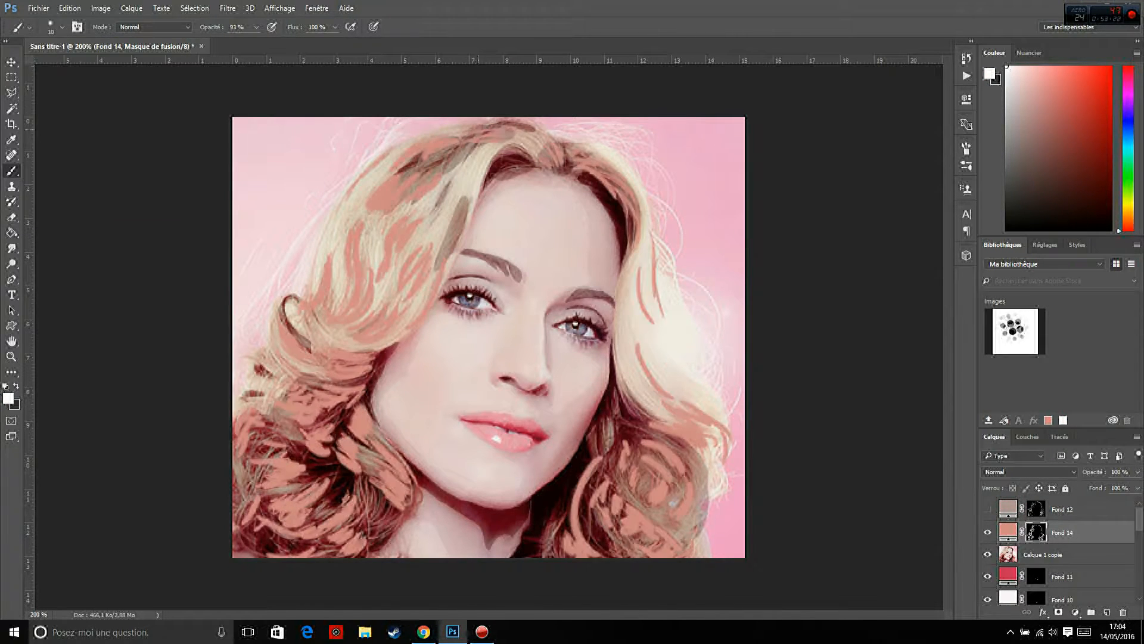
{"action": "left_click", "coordinate": [1062, 509]}
{"action": "left_click", "coordinate": [1075, 612]}
{"action": "left_click", "coordinate": [1030, 356]}
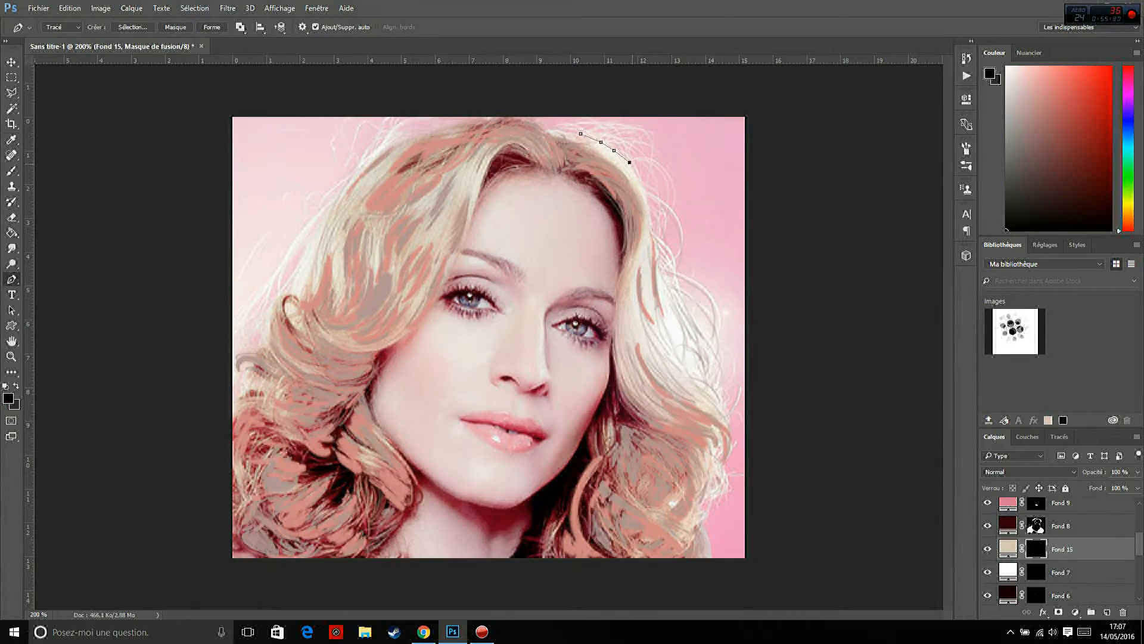
Place the beige Fond 15 hair layer between the Fond 1 and Fond 13 layers, and clear the hair outline selection.
{"action": "key", "text": "e"}
{"action": "scroll", "coordinate": [1062, 549], "scroll_direction": "down", "scroll_amount": 5}
{"action": "scroll", "coordinate": [1062, 548], "scroll_direction": "up", "scroll_amount": 10}
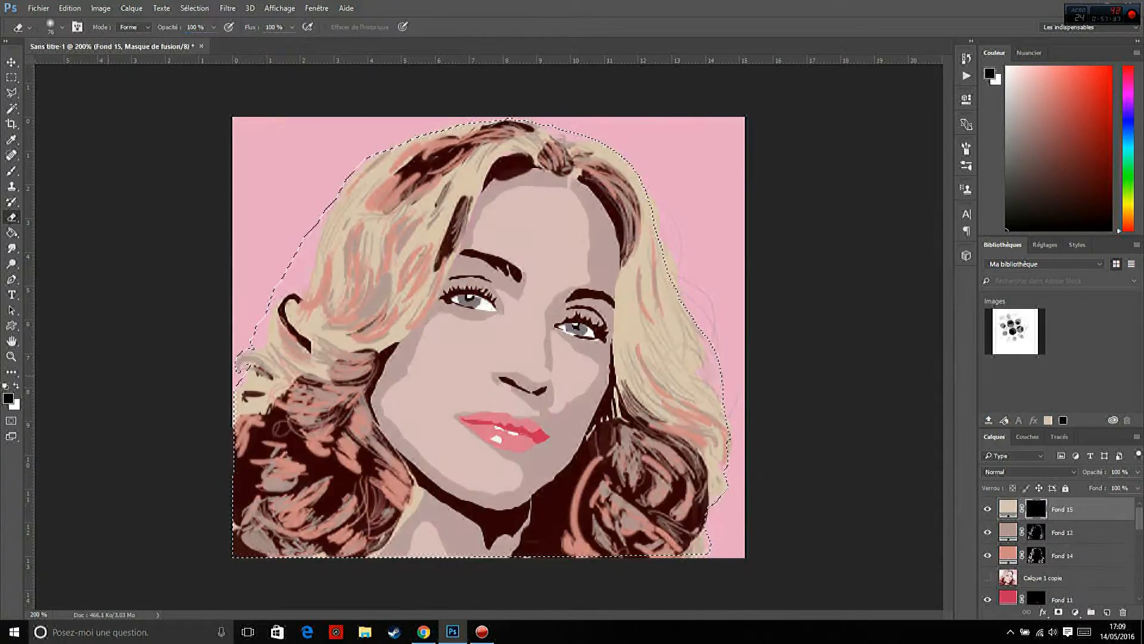
{"action": "scroll", "coordinate": [1062, 549], "scroll_direction": "down", "scroll_amount": 5}
{"action": "mouse_move", "coordinate": [1008, 523]}
{"action": "left_mouse_down"}
{"action": "mouse_move", "coordinate": [1008, 563]}
{"action": "mouse_move", "coordinate": [1062, 581]}
{"action": "left_mouse_up"}
{"action": "left_click", "coordinate": [987, 546]}
{"action": "left_click", "coordinate": [987, 570]}
{"action": "scroll", "coordinate": [1062, 546], "scroll_direction": "down", "scroll_amount": 3}
{"action": "left_click_drag", "start_coordinate": [1062, 503], "coordinate": [1062, 560]}
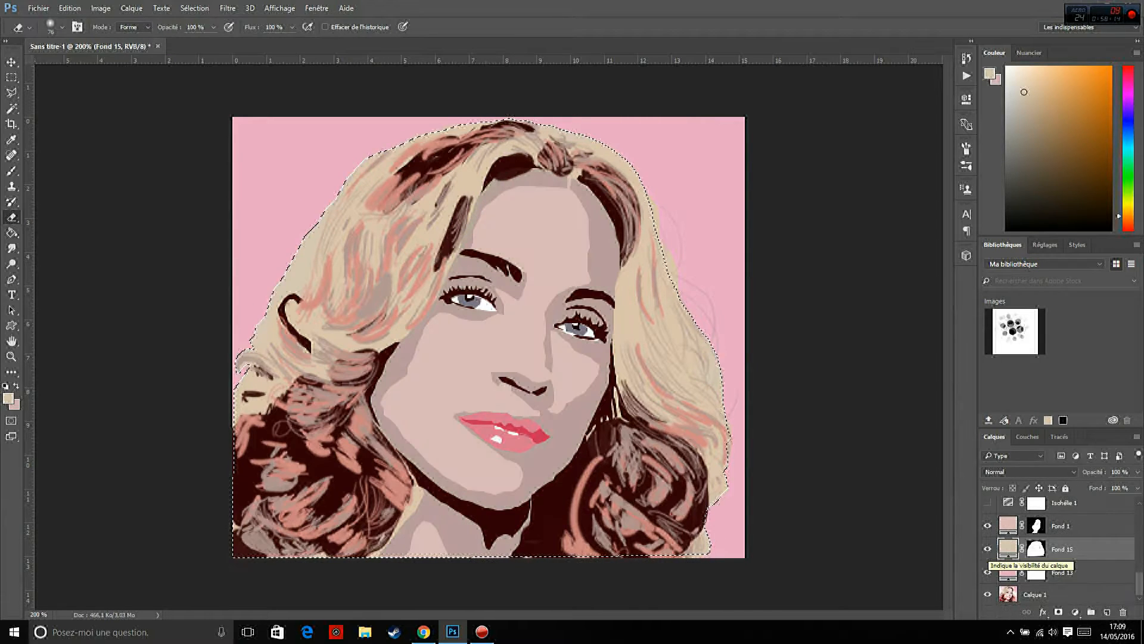
{"action": "key", "text": "ctrl+d"}
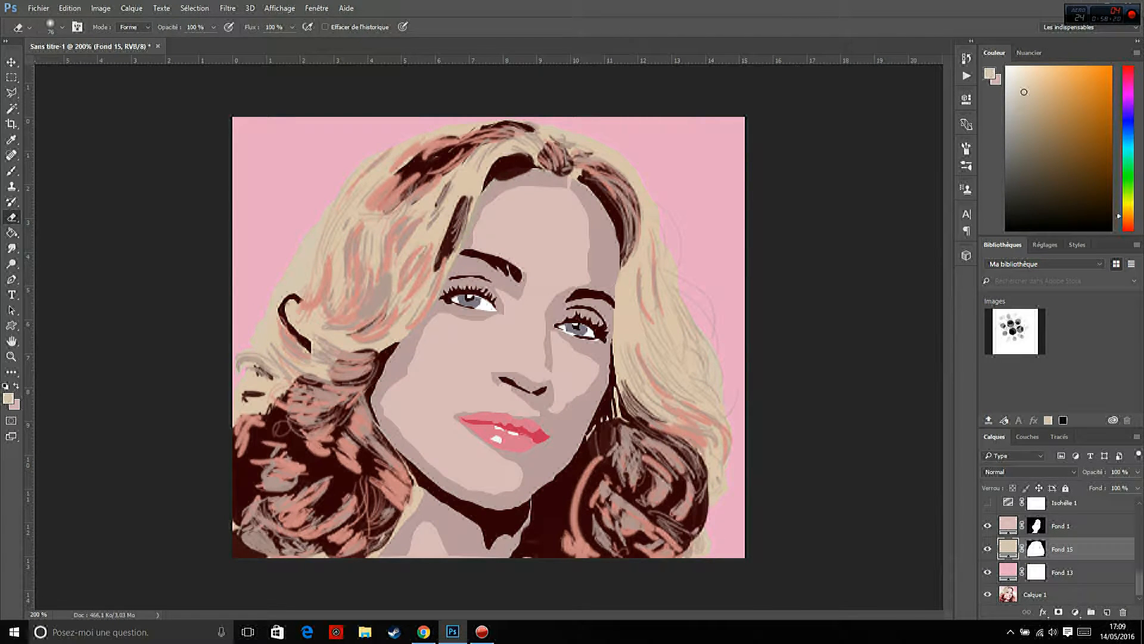